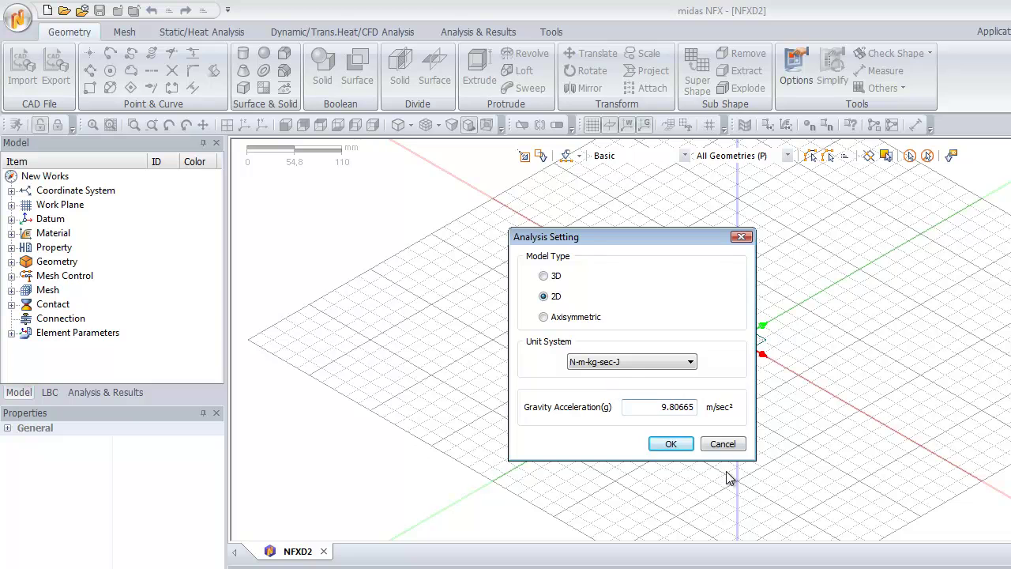
- Accept the 2D model type in N-m-kg-sec-J units and define a 0.1 m wide grid with a user-defined number reaching 6 m each way
{"action": "left_click", "coordinate": [671, 444]}
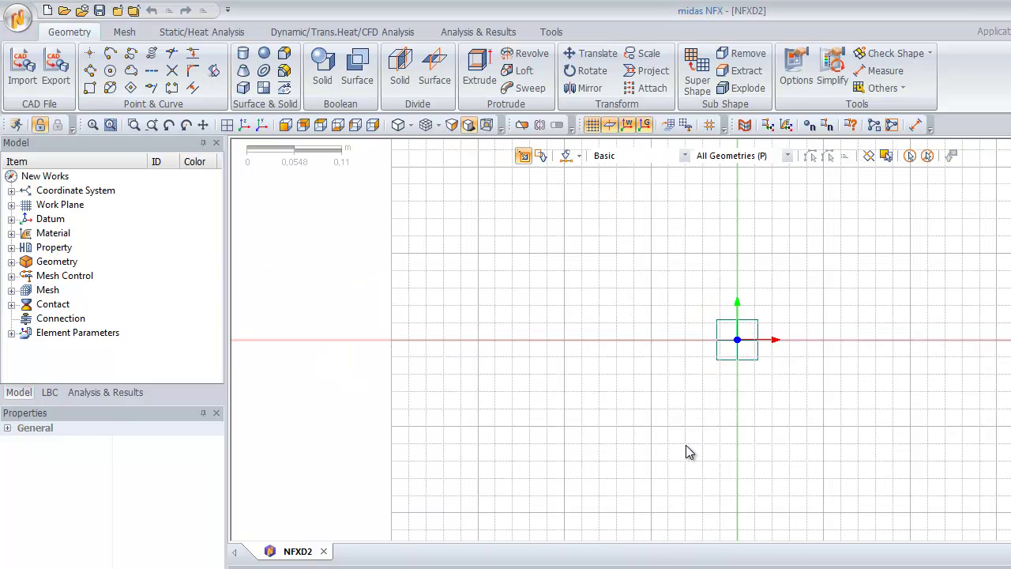
{"action": "left_click", "coordinate": [685, 125]}
{"action": "left_click_drag", "start_coordinate": [178, 149], "coordinate": [595, 217]}
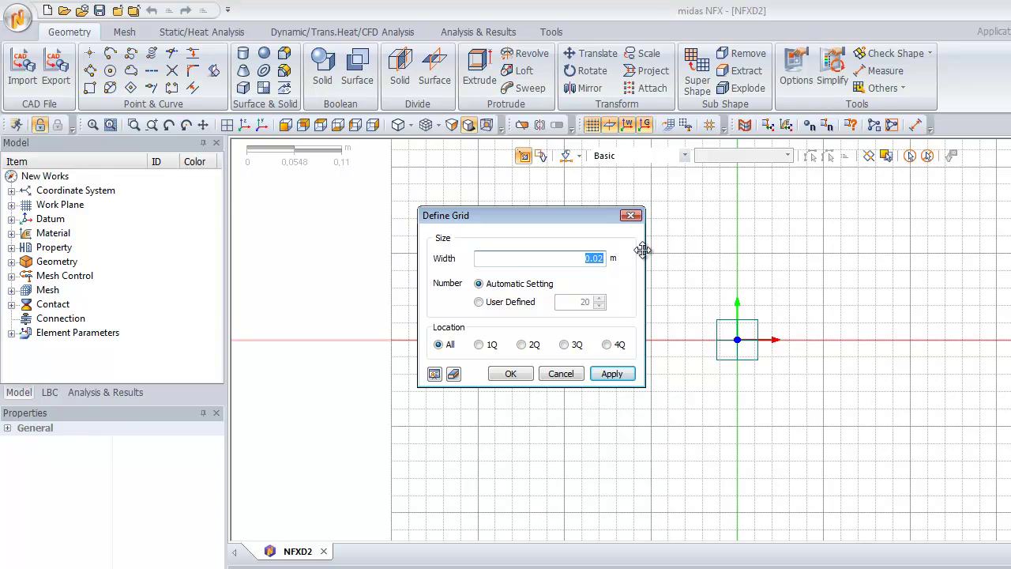
{"action": "type", "text": "0"}
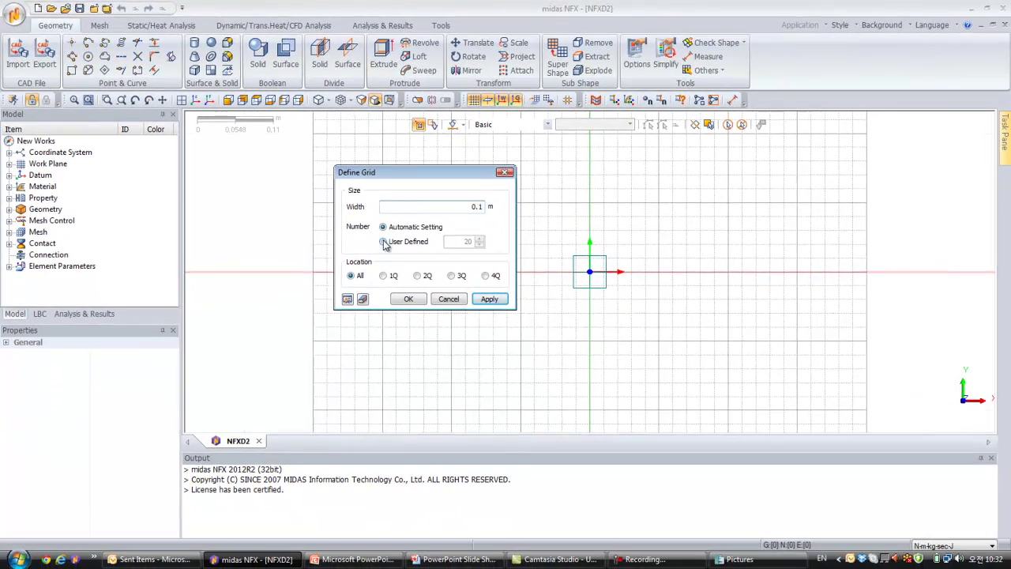
{"action": "left_click", "coordinate": [479, 302]}
{"action": "double_click", "coordinate": [452, 240]}
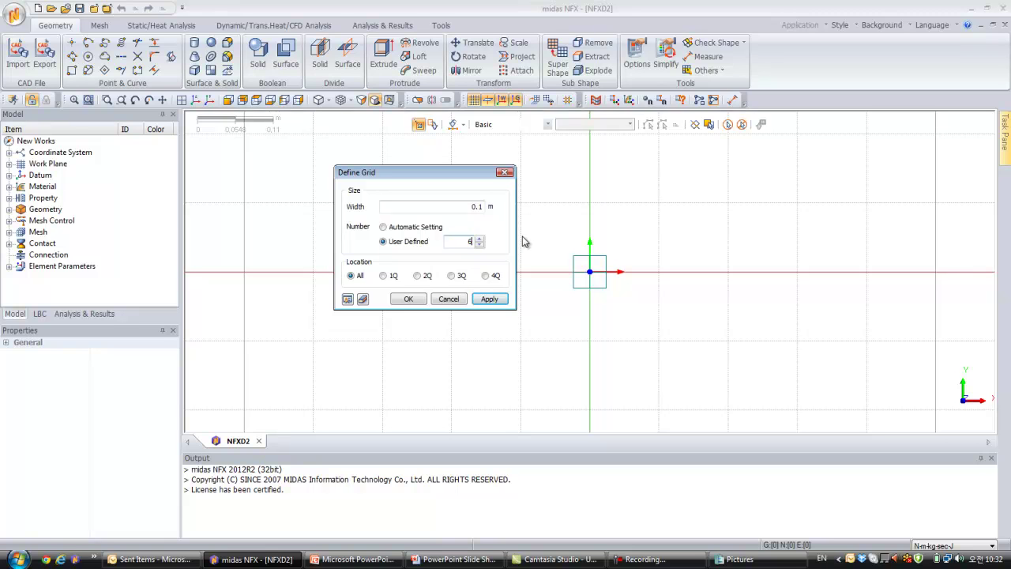
{"action": "left_click", "coordinate": [408, 300]}
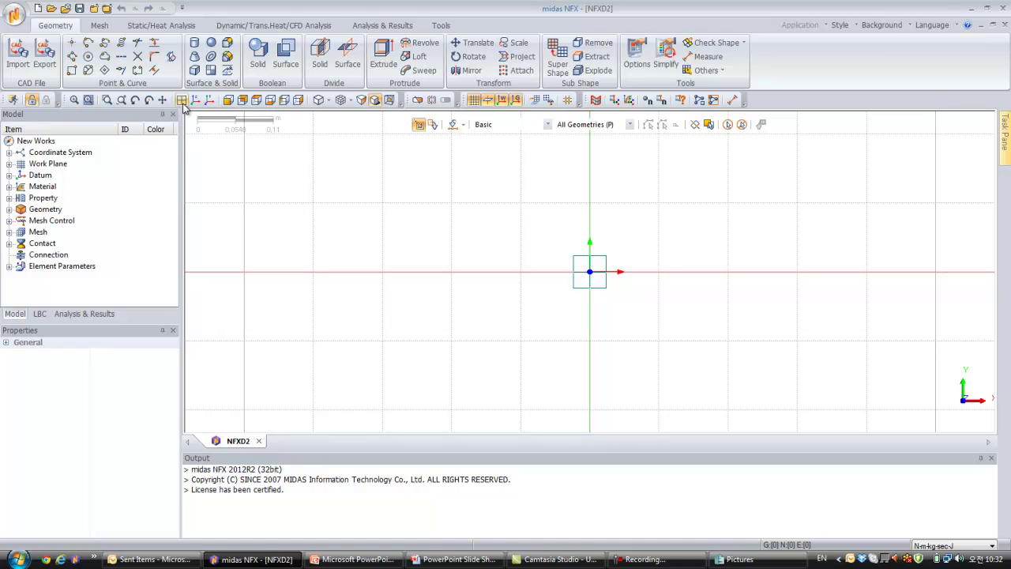
- Draw a 3 m vertical polyline from the origin (0, 0) using the relative offset 0, 3
{"action": "middle_click_drag", "start_coordinate": [508, 210], "coordinate": [478, 298]}
{"action": "scroll", "coordinate": [493, 232], "scroll_direction": "down", "scroll_amount": 2}
{"action": "scroll", "coordinate": [478, 298], "scroll_direction": "down", "scroll_amount": 5}
{"action": "middle_click_drag", "start_coordinate": [487, 185], "coordinate": [479, 293]}
{"action": "scroll", "coordinate": [535, 282], "scroll_direction": "down", "scroll_amount": 1}
{"action": "scroll", "coordinate": [481, 294], "scroll_direction": "up", "scroll_amount": 1}
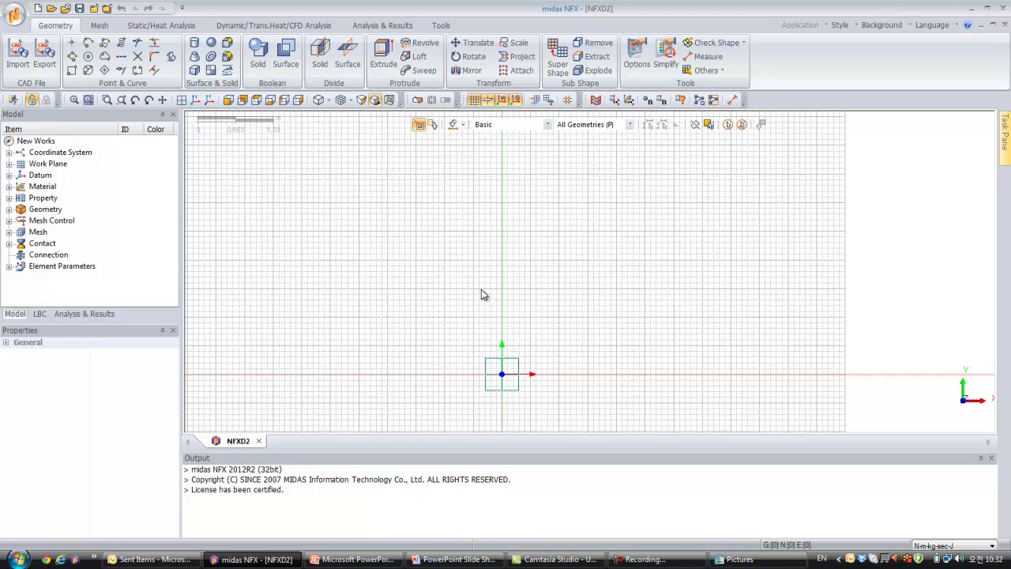
{"action": "left_click", "coordinate": [72, 57]}
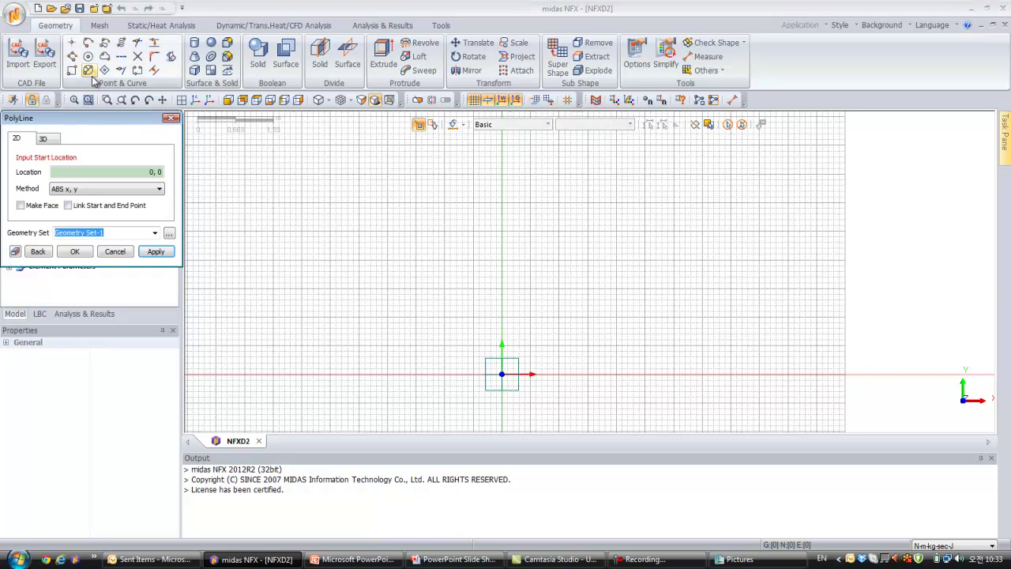
{"action": "left_click_drag", "start_coordinate": [108, 119], "coordinate": [339, 206]}
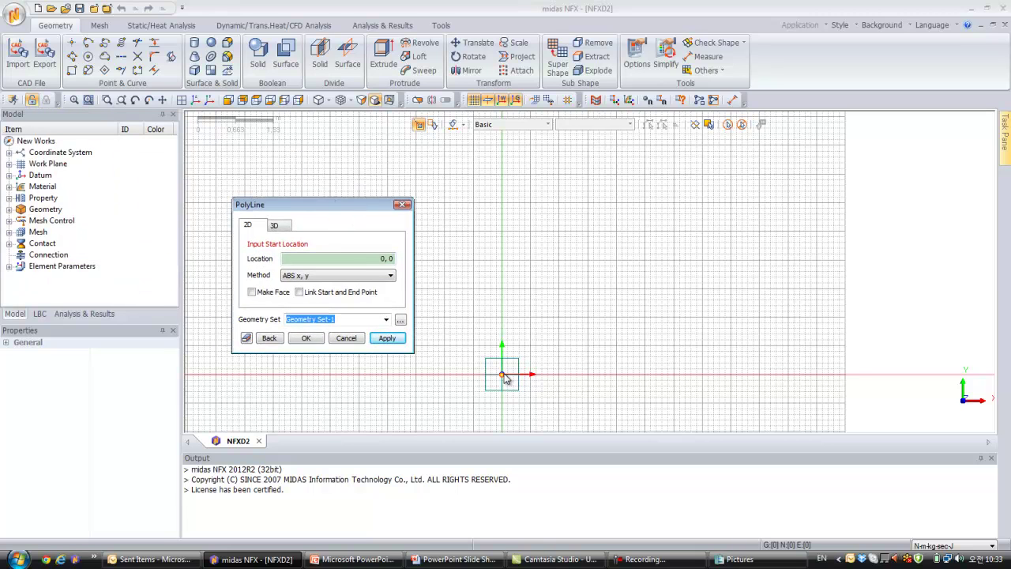
{"action": "left_click", "coordinate": [502, 374]}
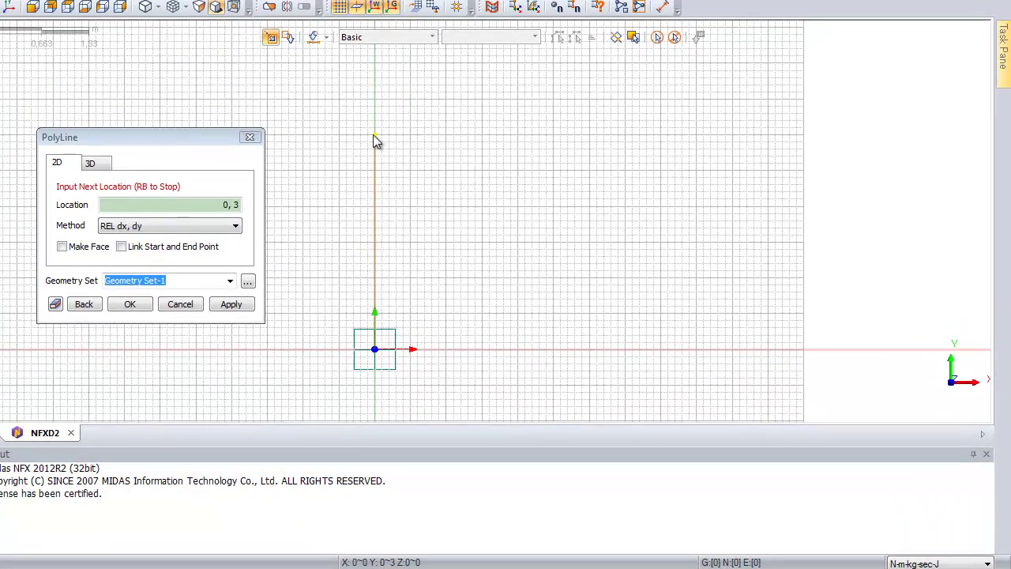
{"action": "left_click", "coordinate": [423, 166]}
{"action": "right_click", "coordinate": [387, 181]}
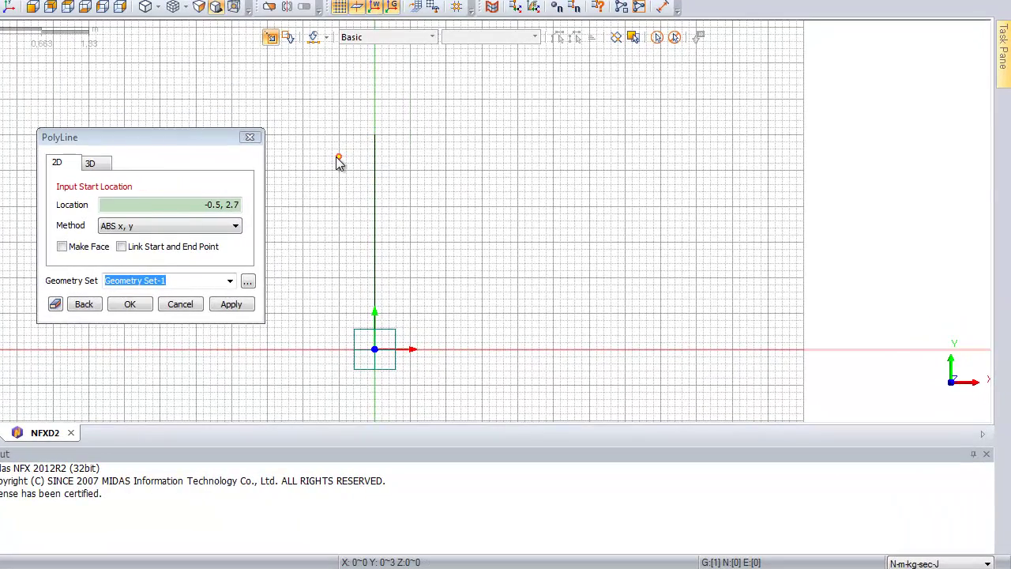
{"action": "left_click", "coordinate": [188, 309]}
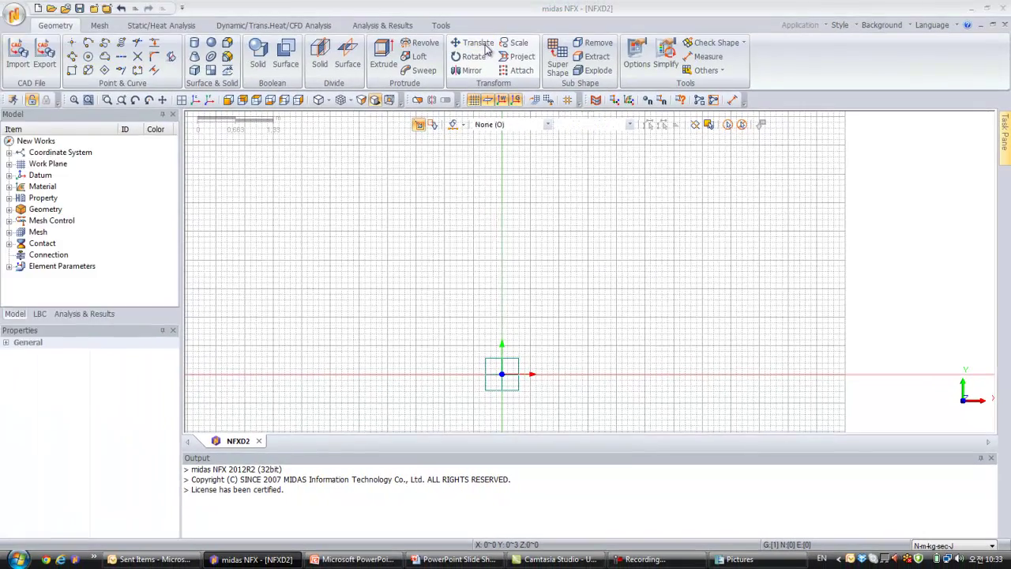
- Translate the vertical line along the X axis as non-uniform copies at distances 5,-10, previewing the result before accepting
{"action": "left_click", "coordinate": [470, 36]}
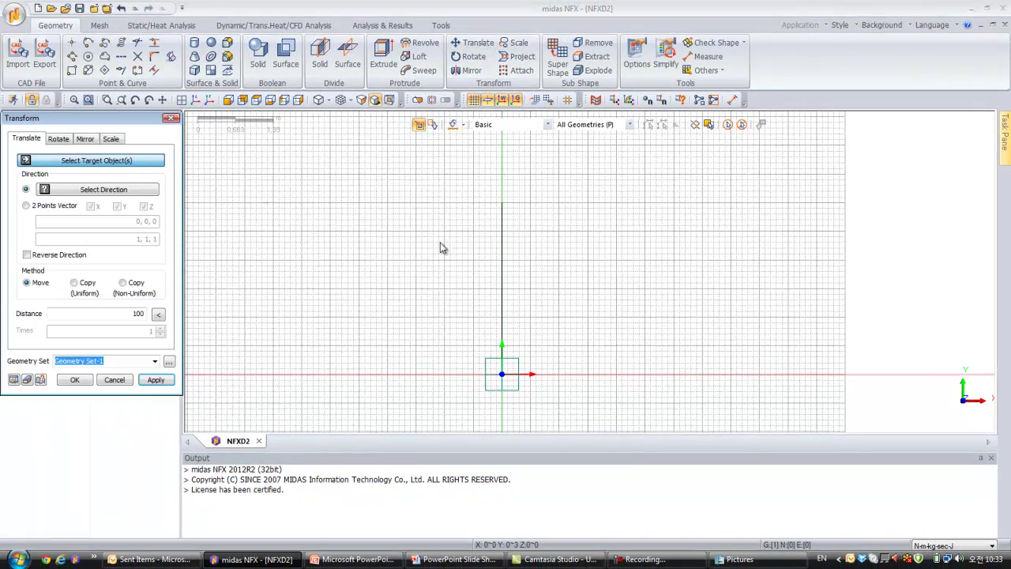
{"action": "left_click", "coordinate": [501, 251]}
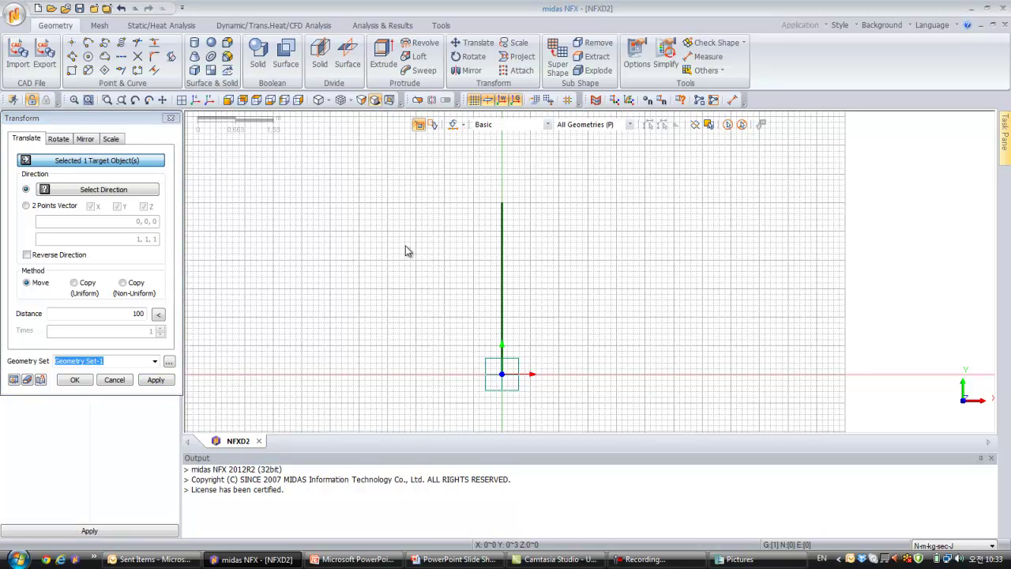
{"action": "left_click", "coordinate": [101, 195]}
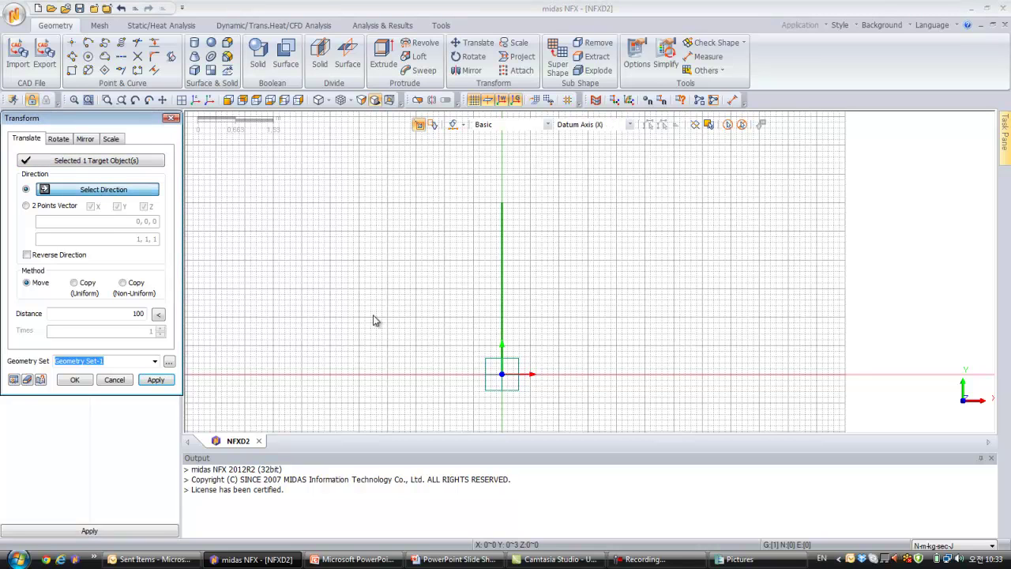
{"action": "left_click", "coordinate": [395, 374]}
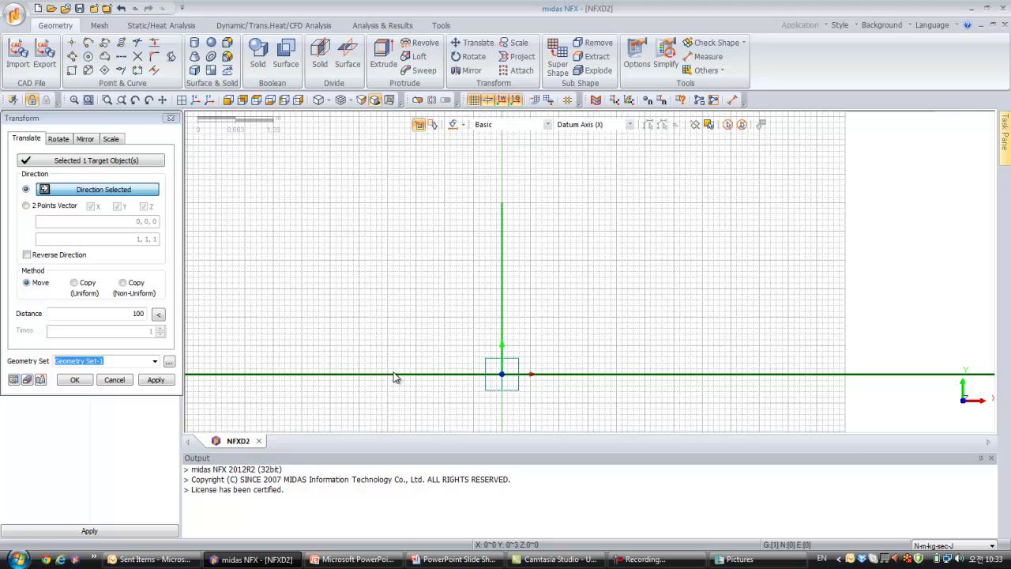
{"action": "left_click", "coordinate": [124, 284]}
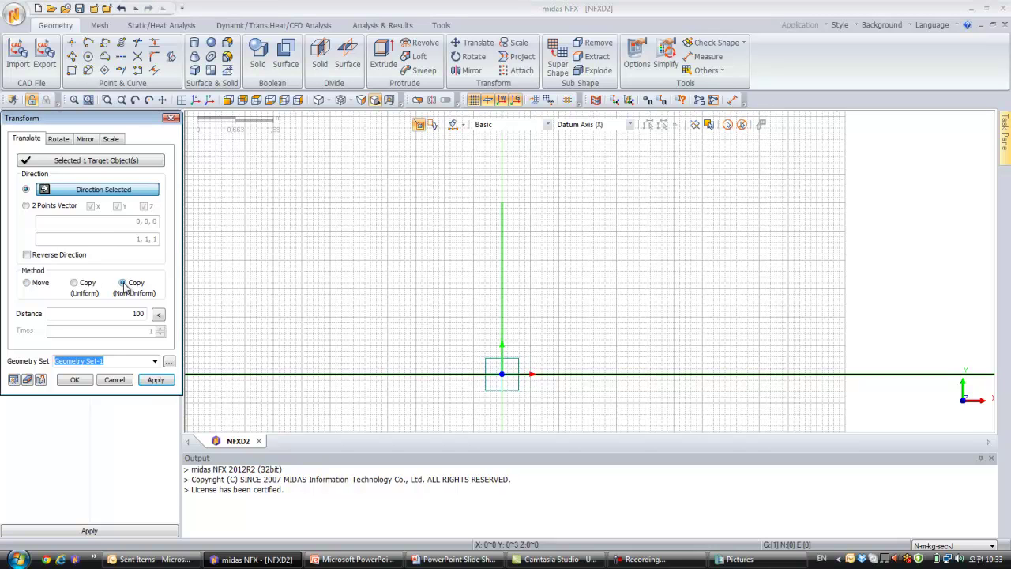
{"action": "double_click", "coordinate": [134, 314]}
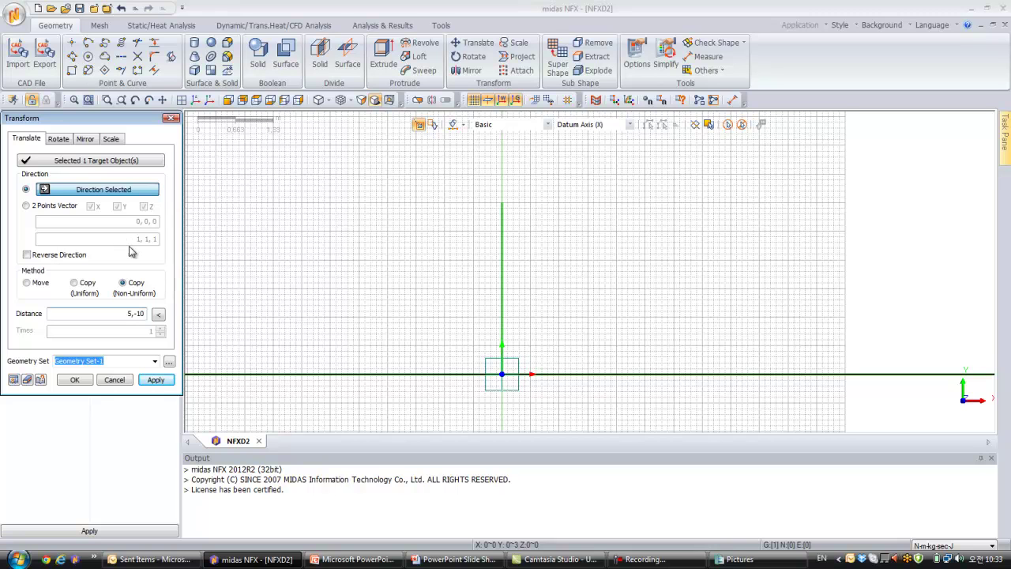
{"action": "left_click", "coordinate": [75, 382]}
{"action": "left_click", "coordinate": [13, 380]}
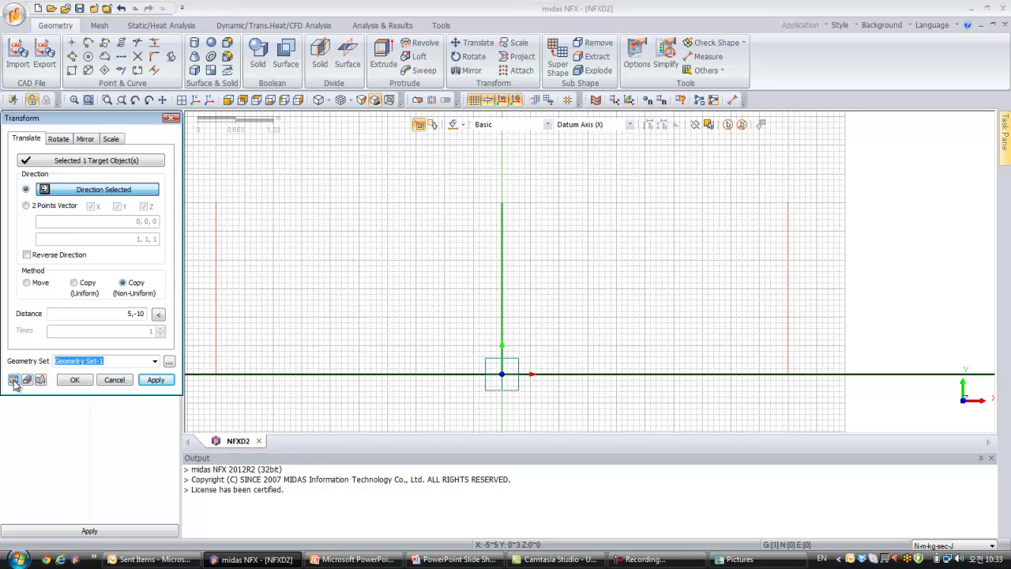
{"action": "left_click", "coordinate": [75, 380]}
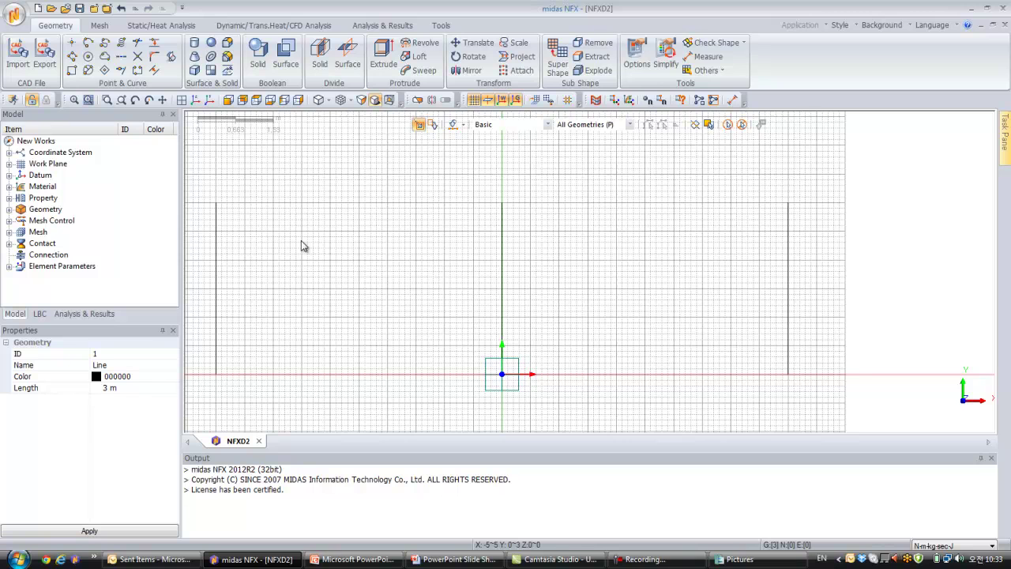
- Draw a polyline from (-5, 3) through the middle line's upper end to the upper end of the line at x = 5
{"action": "left_click", "coordinate": [72, 57]}
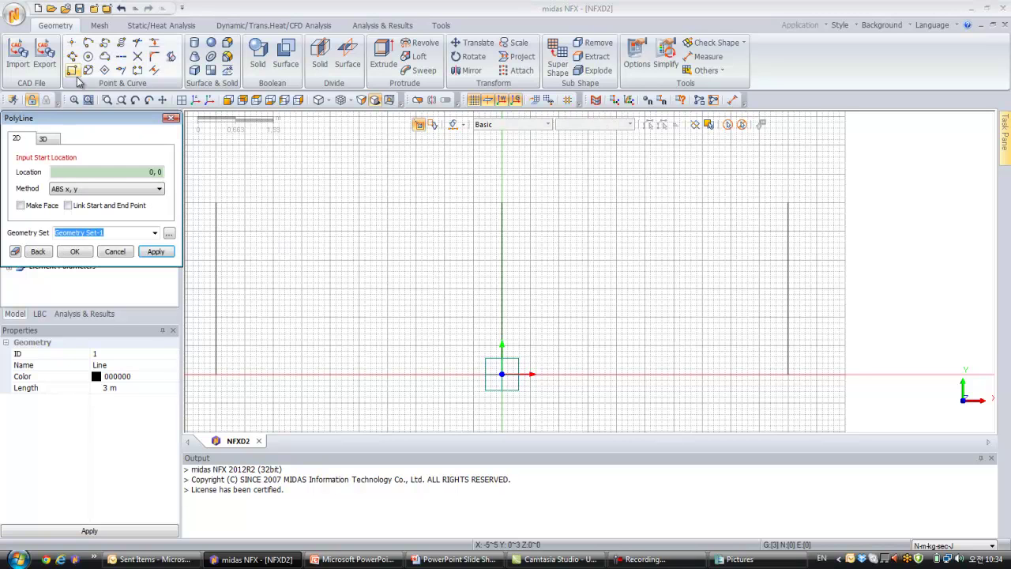
{"action": "left_click", "coordinate": [216, 205]}
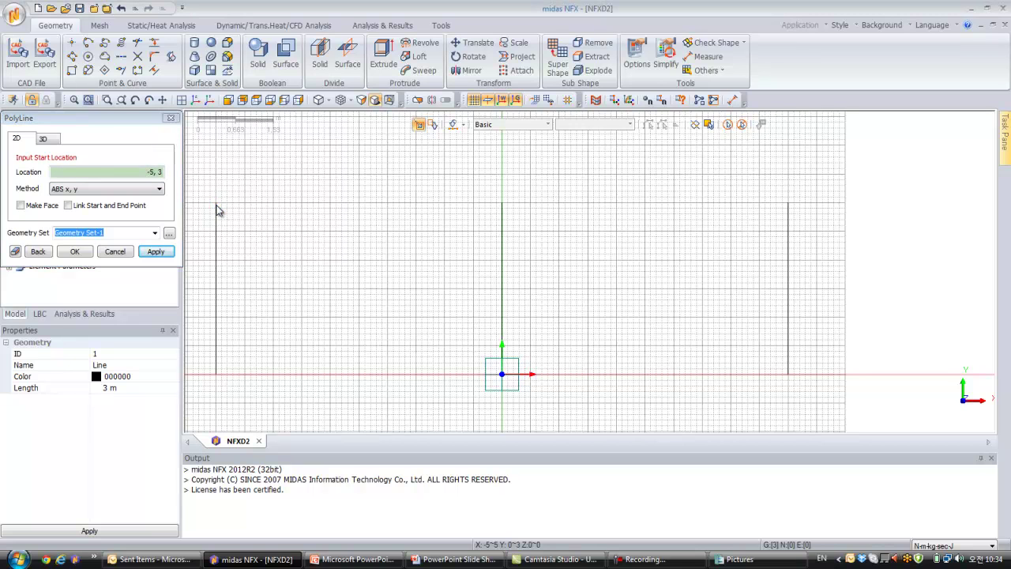
{"action": "left_click", "coordinate": [510, 210]}
{"action": "left_click", "coordinate": [788, 205]}
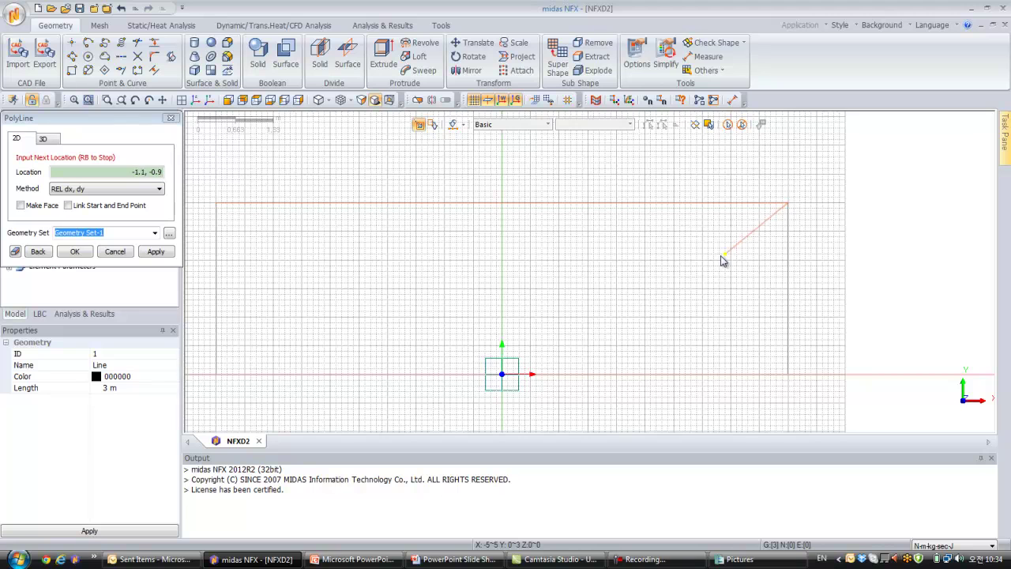
{"action": "right_click", "coordinate": [714, 261]}
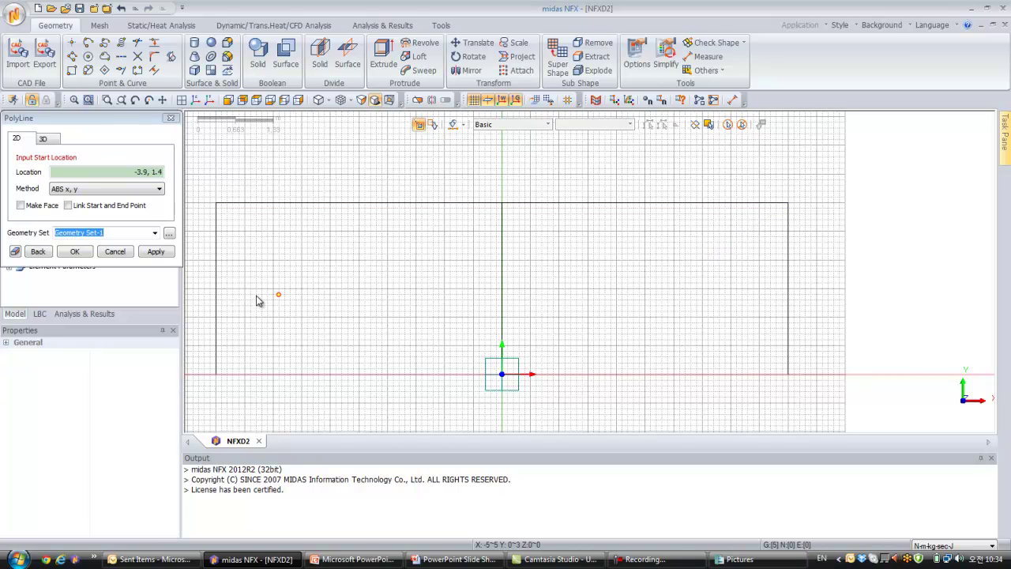
{"action": "left_click", "coordinate": [115, 252]}
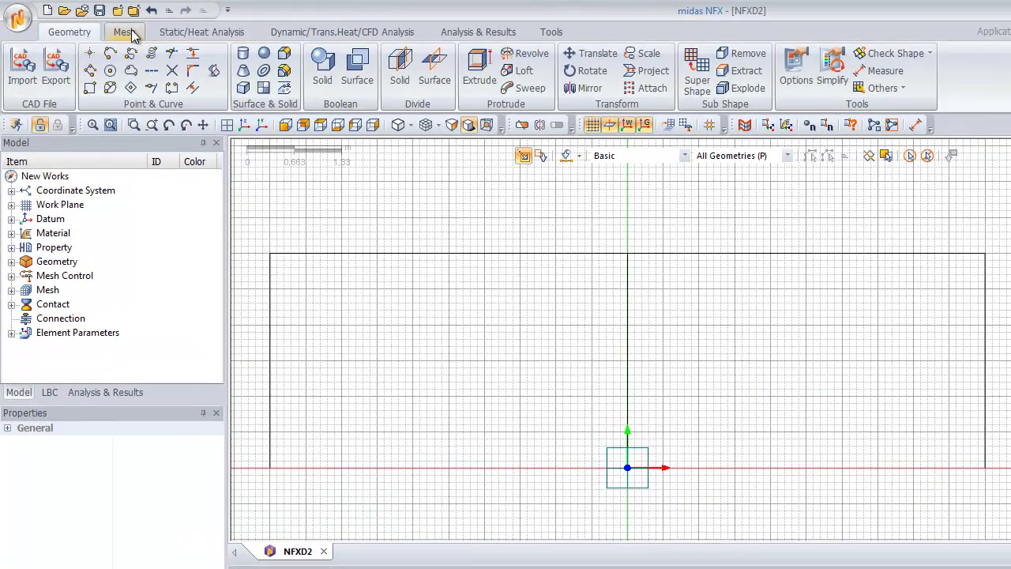
- Set up a 1D edge mesh with a division of 1 on the three vertical lines
{"action": "left_click", "coordinate": [127, 32]}
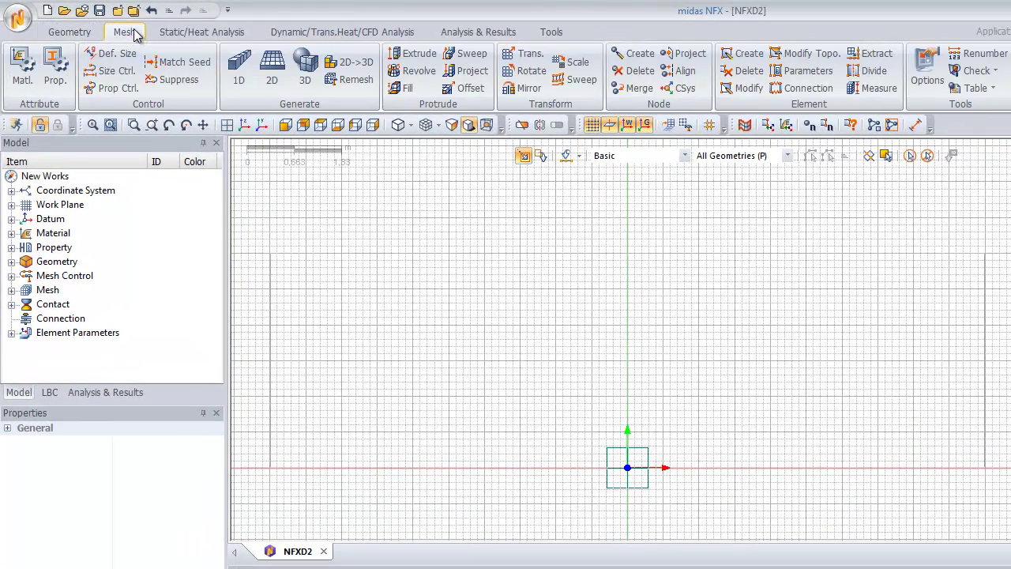
{"action": "left_click", "coordinate": [237, 66]}
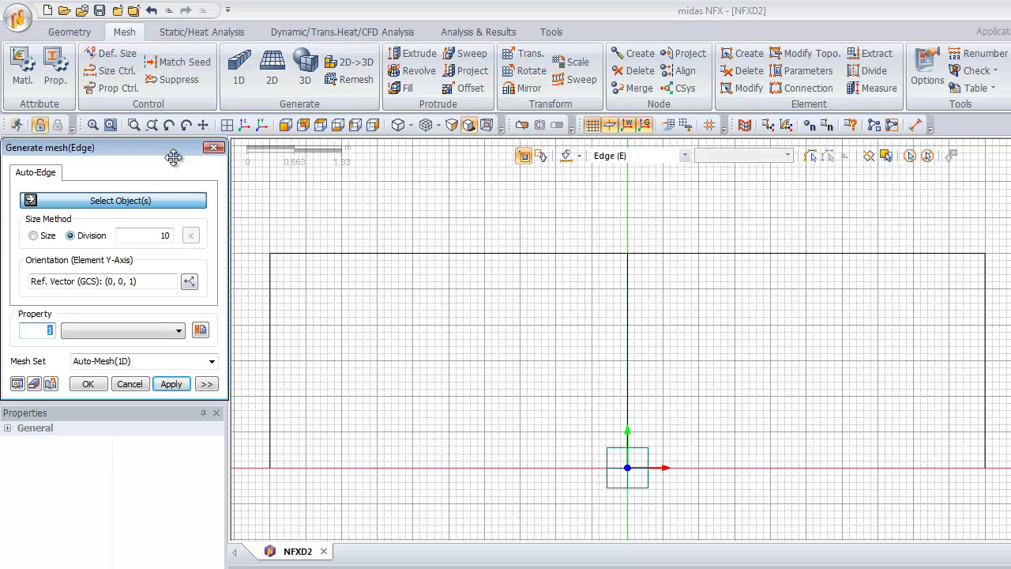
{"action": "left_click_drag", "start_coordinate": [173, 157], "coordinate": [179, 179]}
{"action": "double_click", "coordinate": [177, 258]}
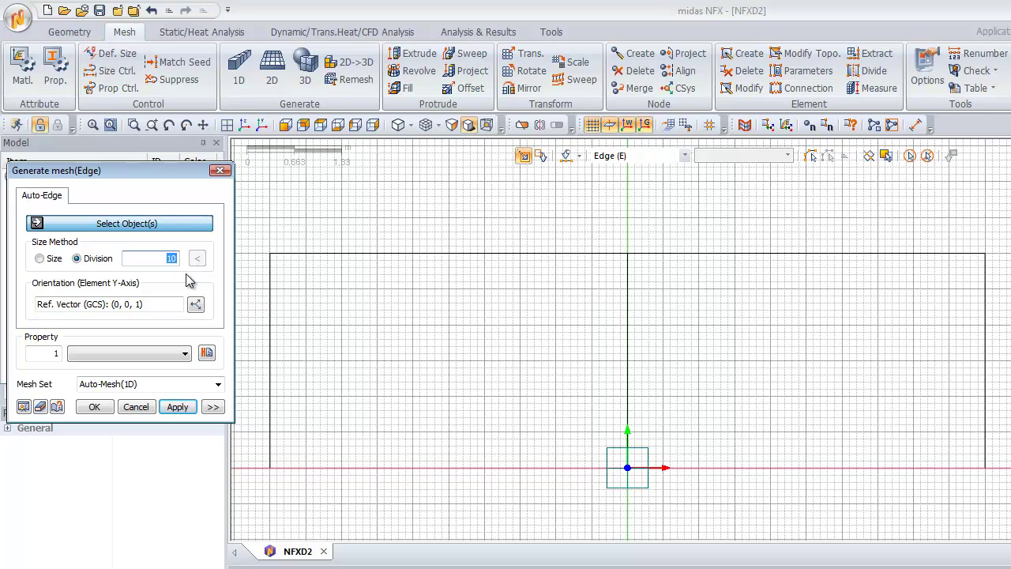
{"action": "type", "text": "1"}
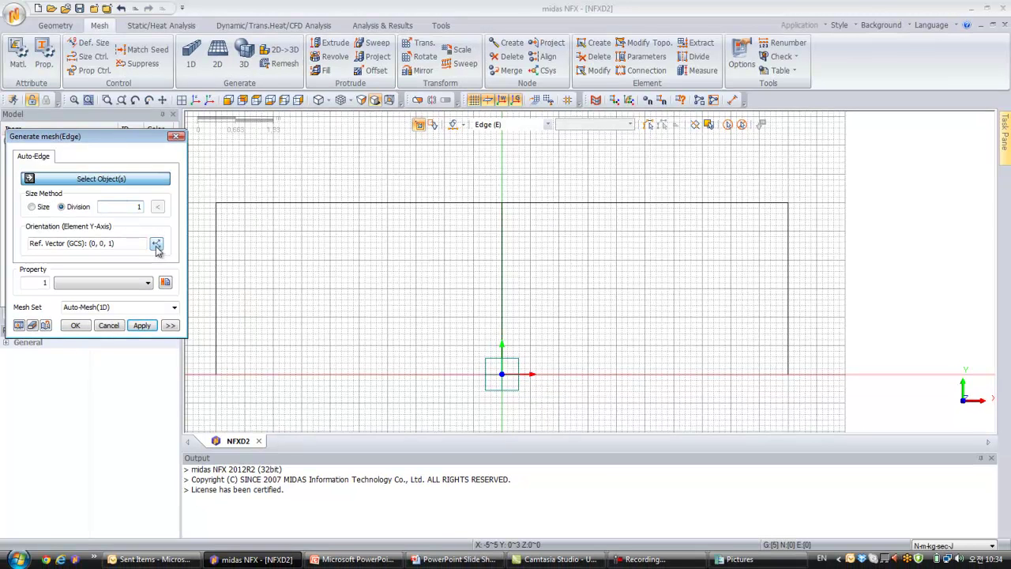
{"action": "left_click", "coordinate": [218, 271]}
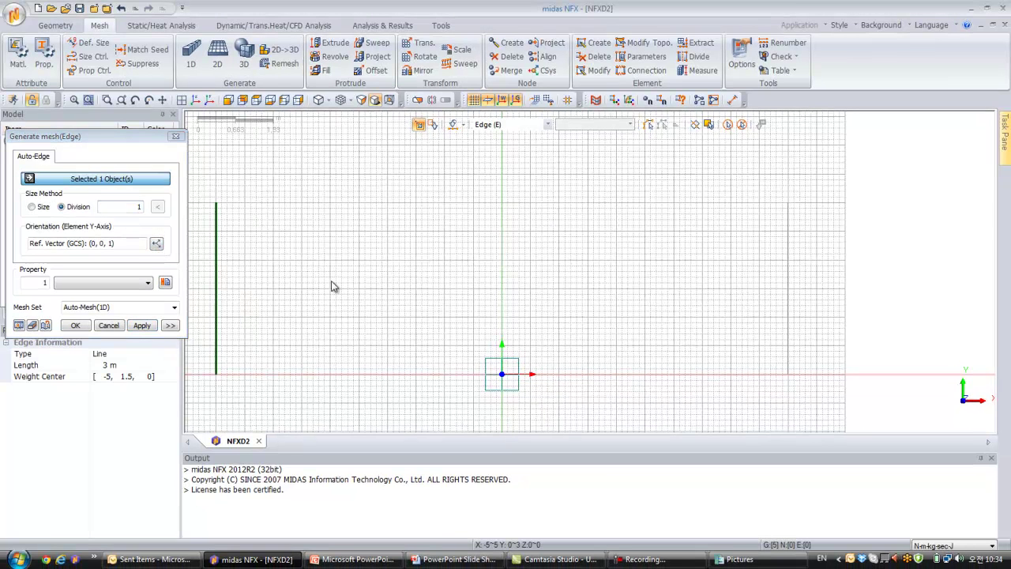
{"action": "left_click", "coordinate": [502, 283]}
{"action": "left_click", "coordinate": [789, 294]}
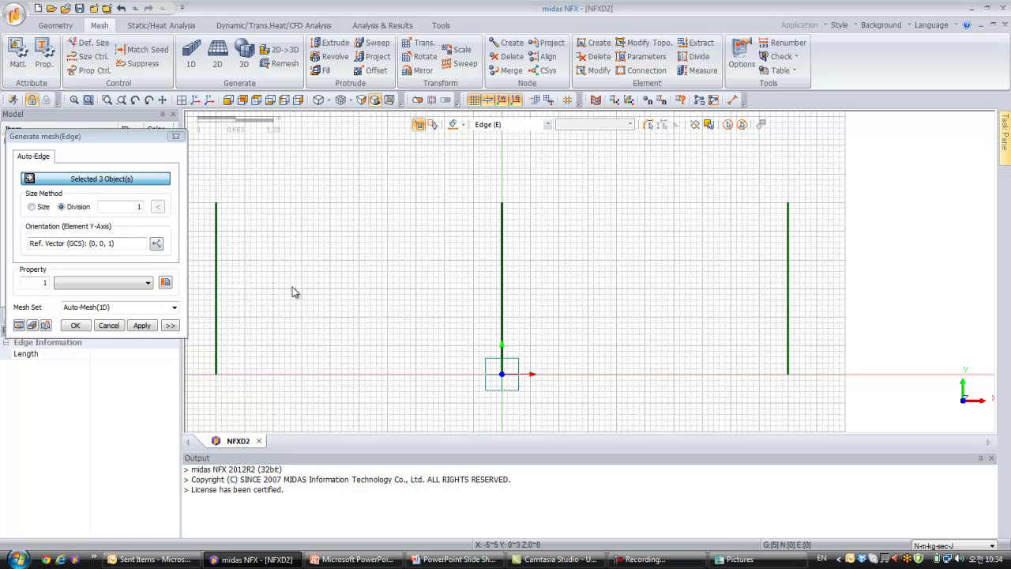
- Set the element Y-axis orientation of the column mesh to a reference vector along the X axis
{"action": "left_click", "coordinate": [157, 245]}
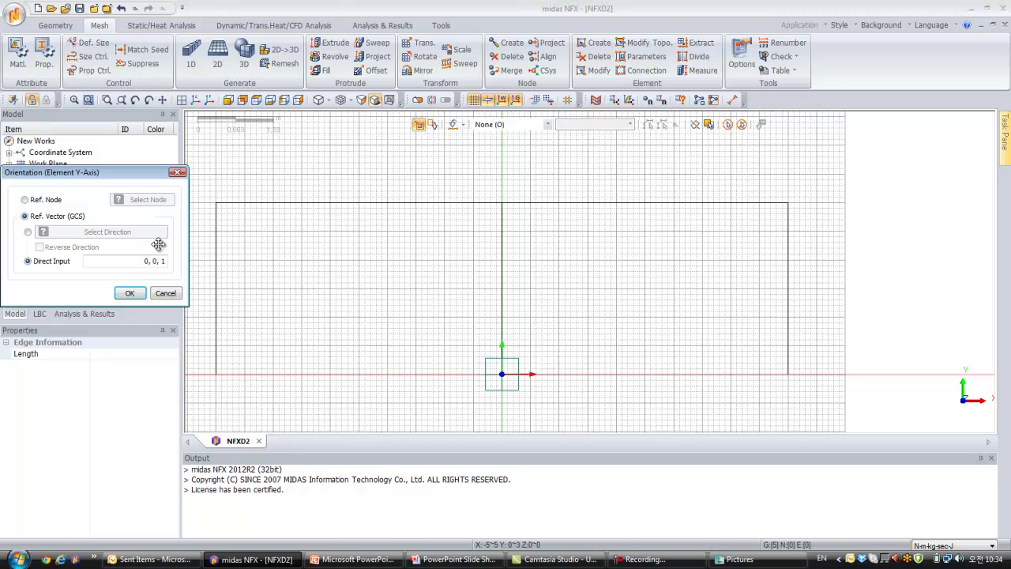
{"action": "left_click", "coordinate": [29, 233]}
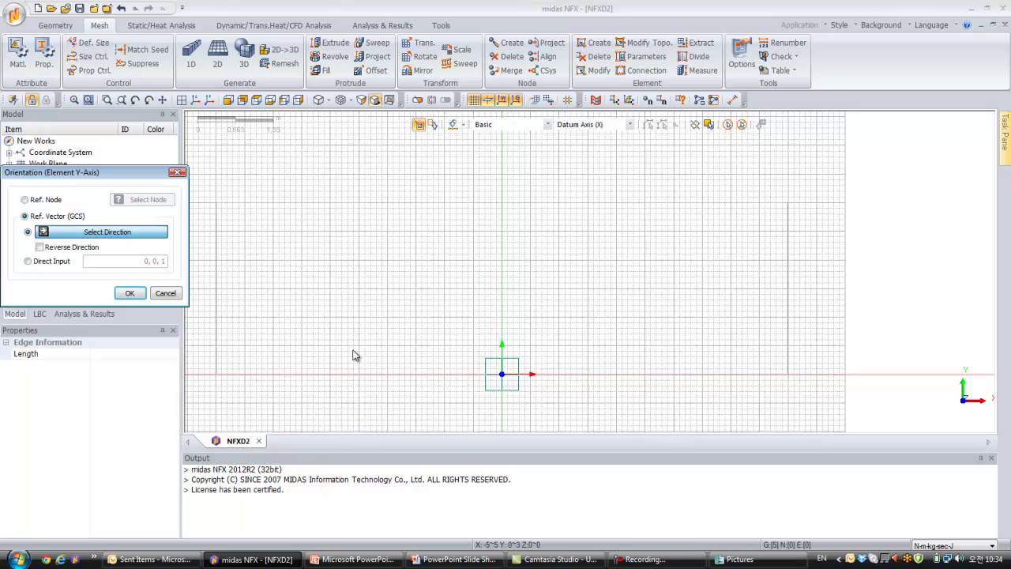
{"action": "left_click", "coordinate": [355, 375]}
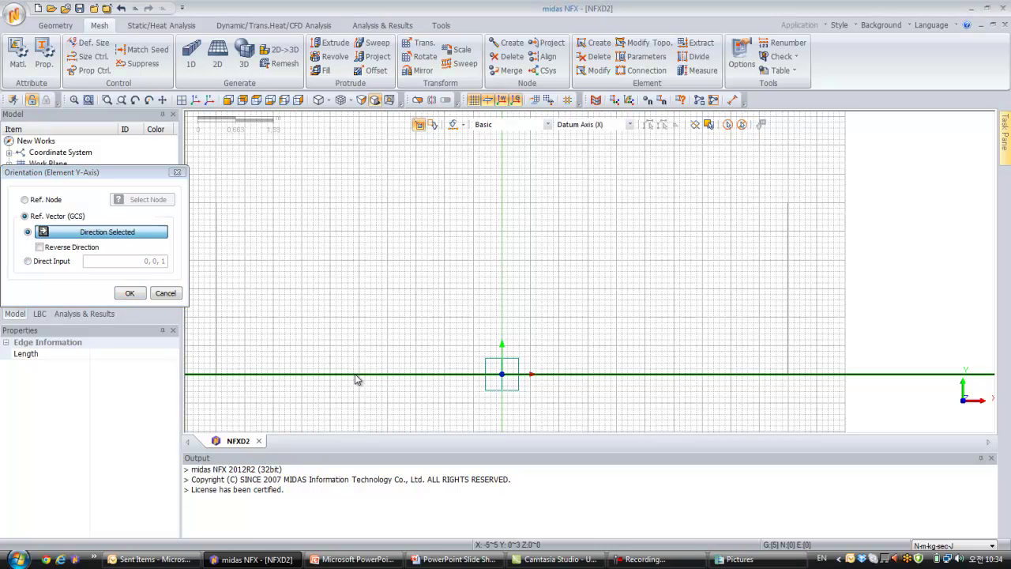
{"action": "left_click", "coordinate": [131, 294]}
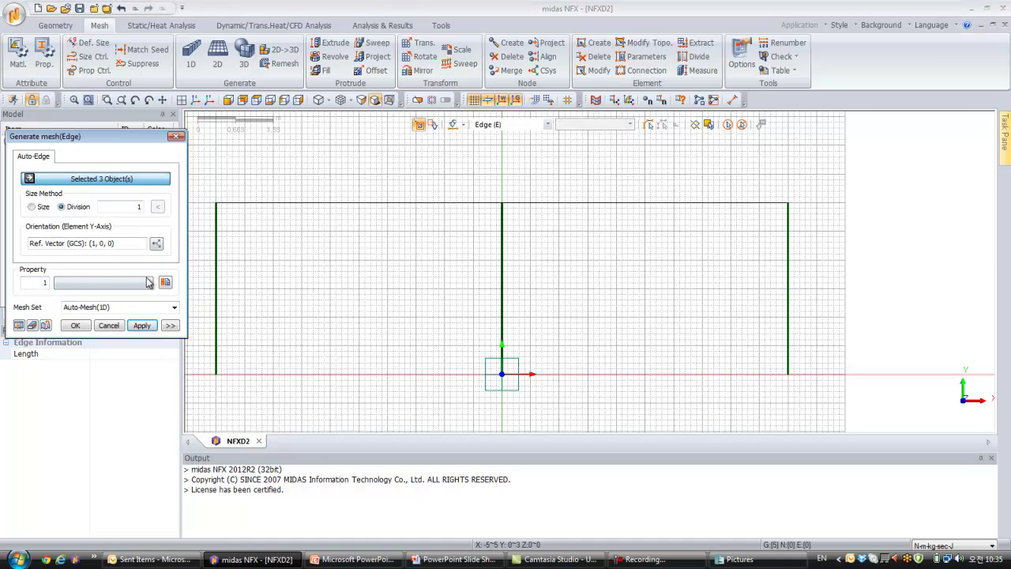
- Create a Bar-type 1D property with ID 1 for the column mesh and give it an I-shaped section template
{"action": "left_click", "coordinate": [154, 283]}
{"action": "left_click", "coordinate": [166, 283]}
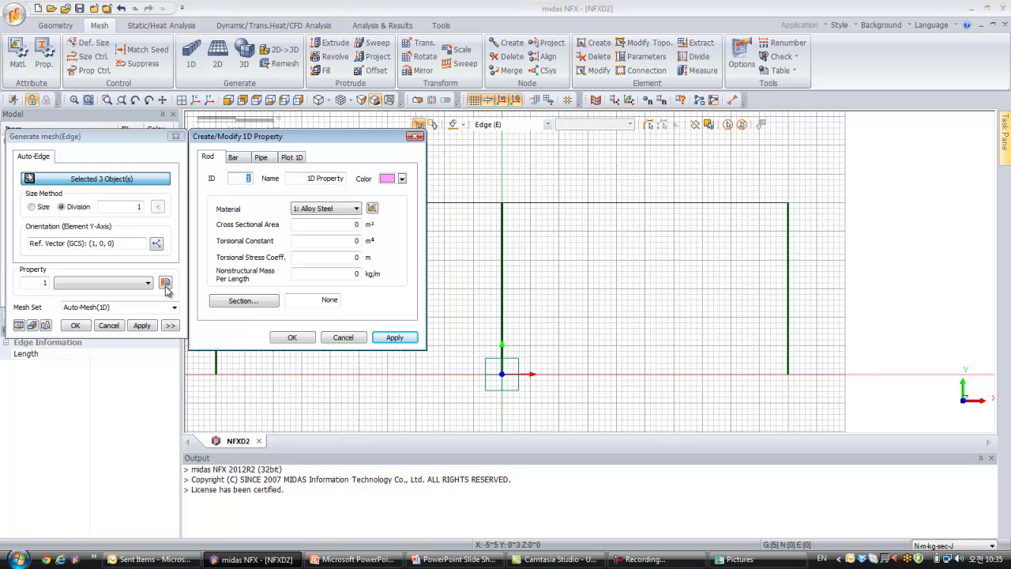
{"action": "left_click", "coordinate": [235, 157]}
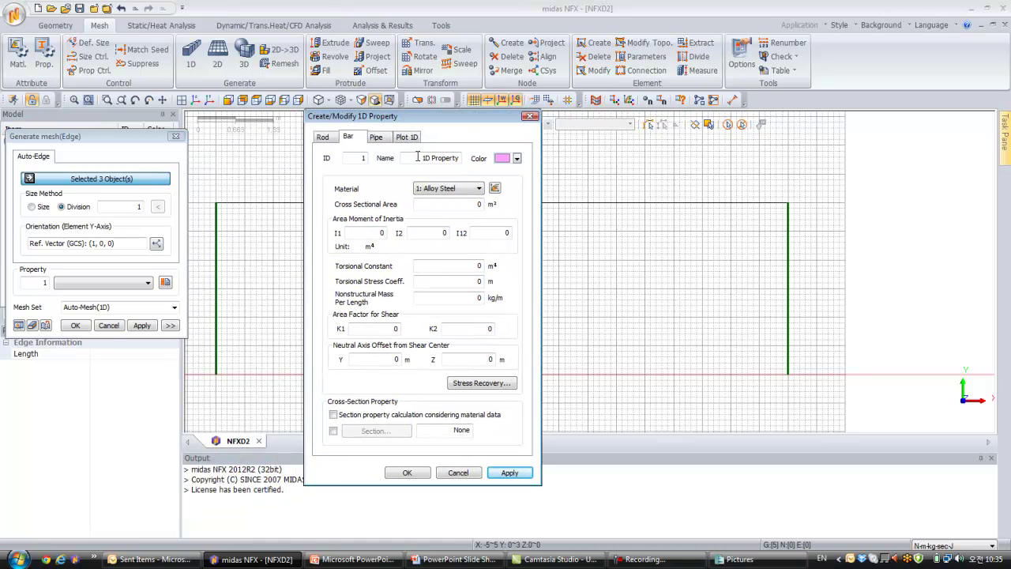
{"action": "left_click", "coordinate": [333, 433]}
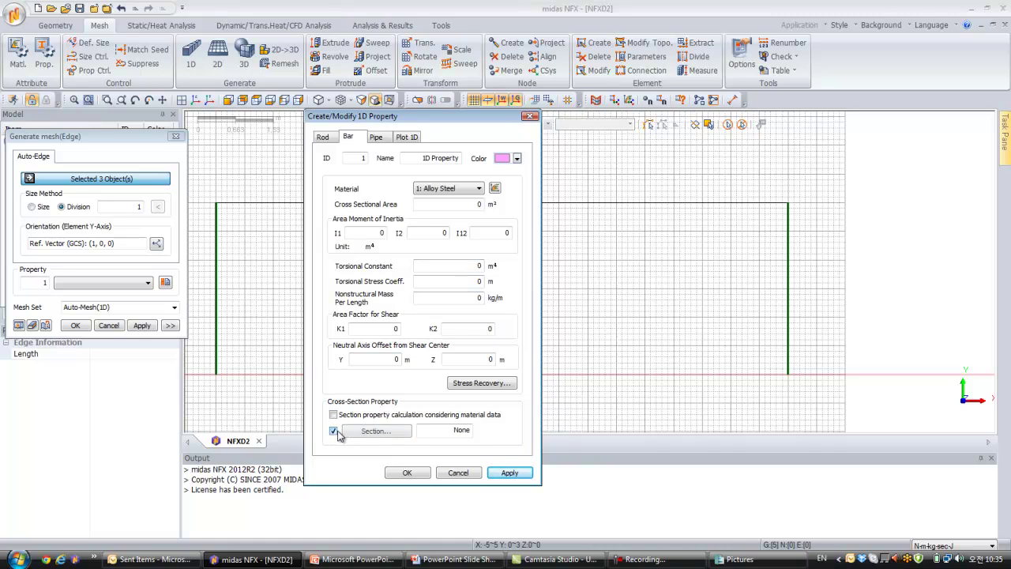
{"action": "left_click", "coordinate": [366, 431]}
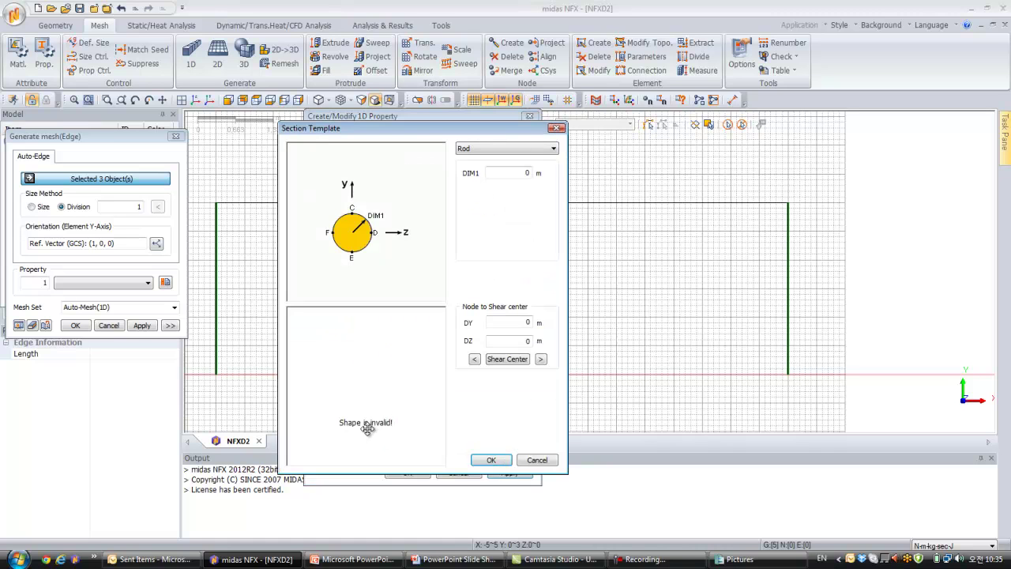
{"action": "left_click", "coordinate": [530, 151]}
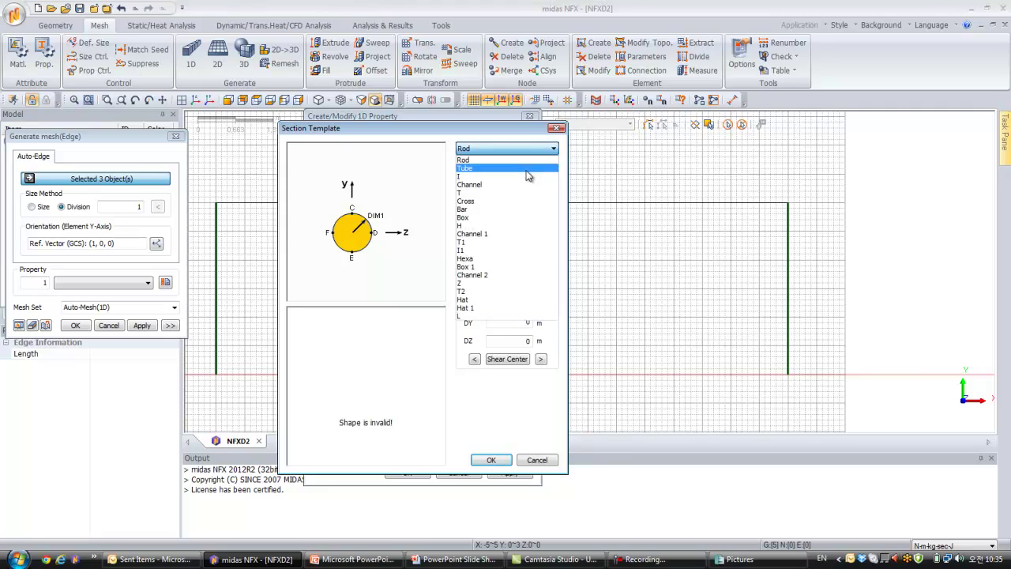
{"action": "left_click", "coordinate": [529, 176]}
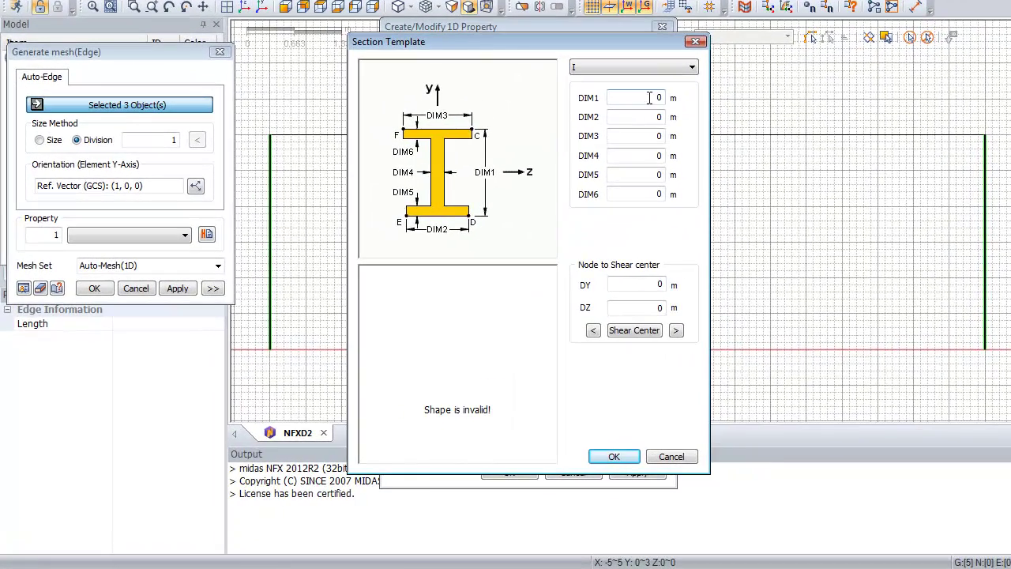
- Set the column I section's DIM1, DIM2 and DIM3 each to 0.3 m
{"action": "left_click_drag", "start_coordinate": [650, 98], "coordinate": [668, 95]}
{"action": "type", "text": "0.3"}
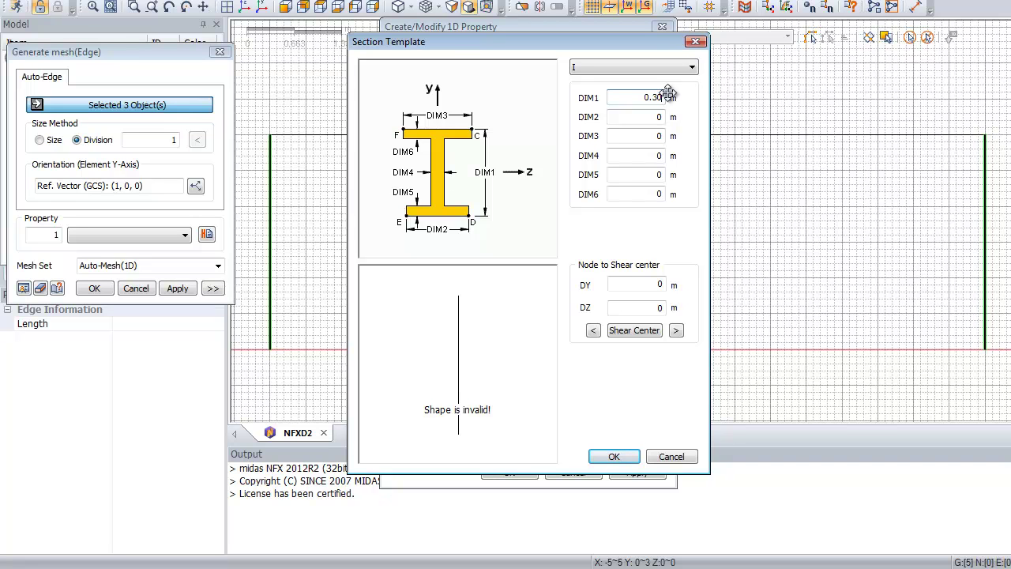
{"action": "left_click", "coordinate": [656, 117]}
{"action": "left_click_drag", "start_coordinate": [652, 119], "coordinate": [668, 117]}
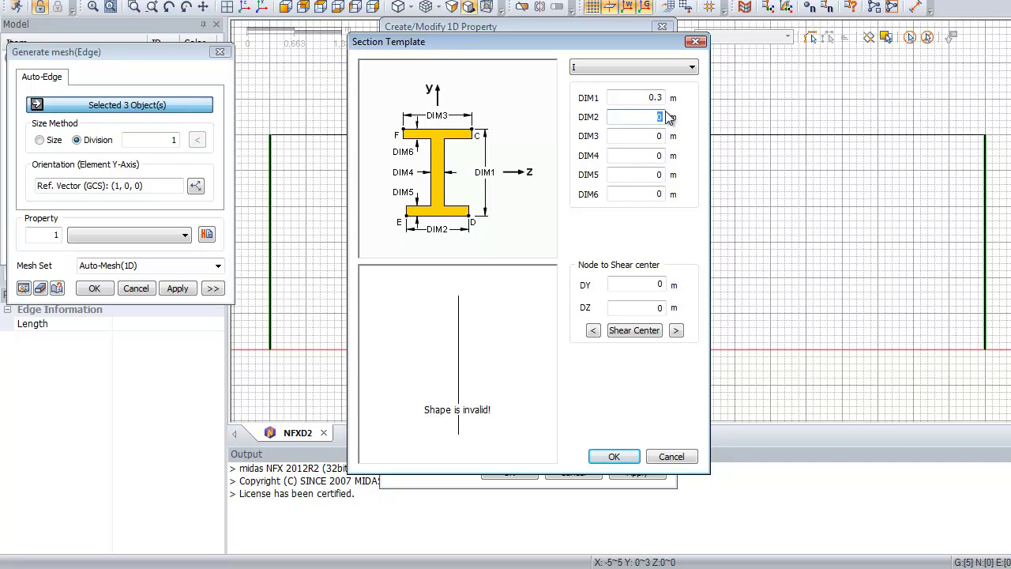
{"action": "type", "text": "0.3"}
{"action": "left_click_drag", "start_coordinate": [648, 136], "coordinate": [667, 137]}
{"action": "type", "text": "0.3"}
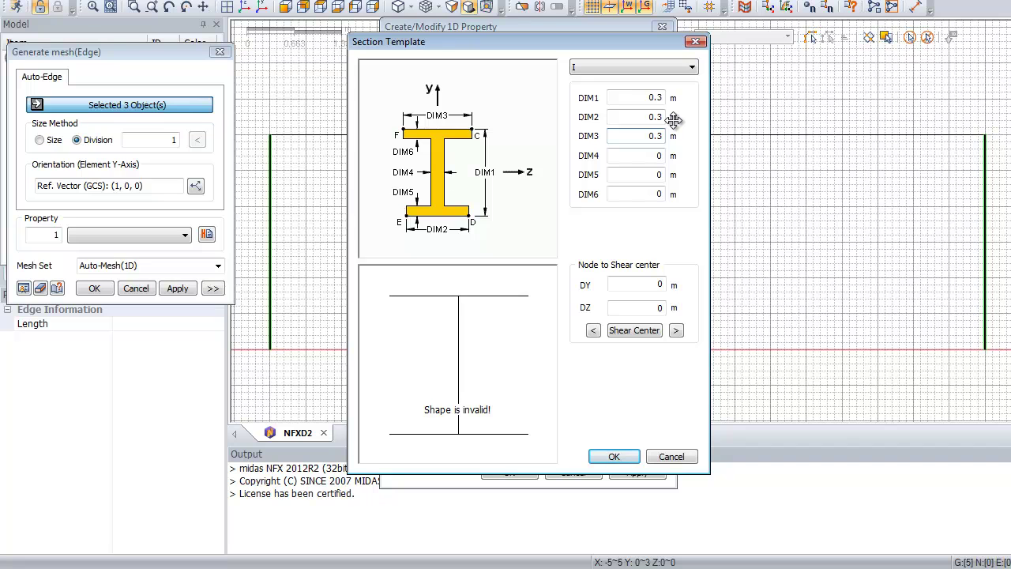
- Set the column section's DIM4 to 0.01 m and DIM5 and DIM6 to 0.015 m, and accept the section
{"action": "mouse_move", "coordinate": [642, 156]}
{"action": "left_mouse_down"}
{"action": "mouse_move", "coordinate": [673, 151]}
{"action": "mouse_move", "coordinate": [655, 171]}
{"action": "left_mouse_up"}
{"action": "type", "text": "0.010.01"}
{"action": "key", "text": "Tab"}
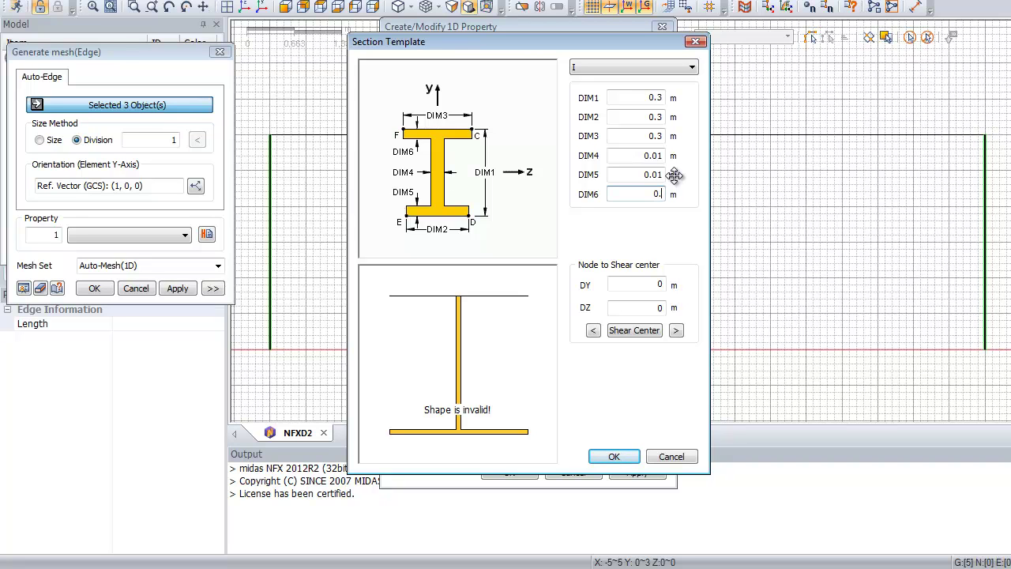
{"action": "type", "text": "15"}
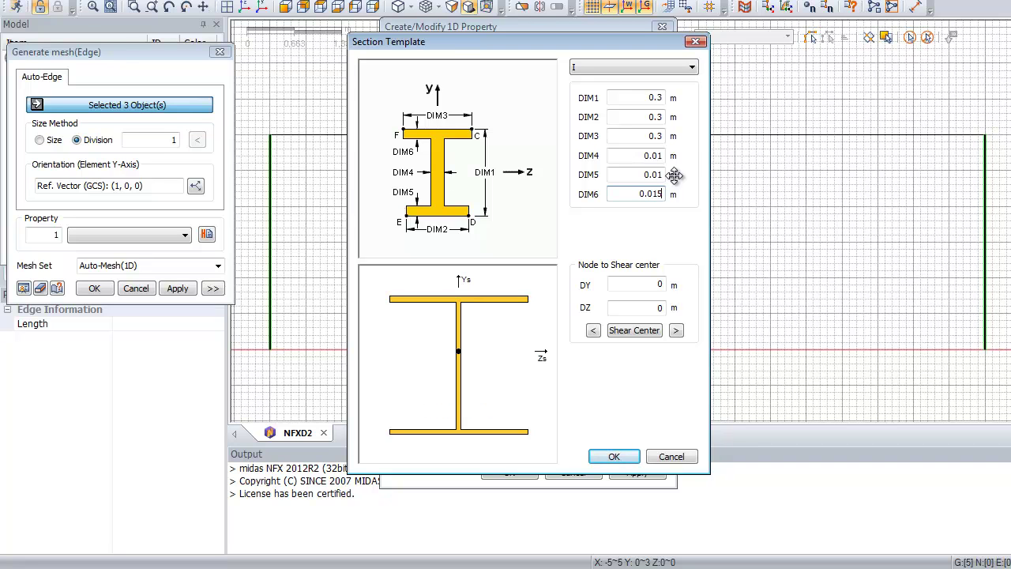
{"action": "left_click", "coordinate": [662, 175]}
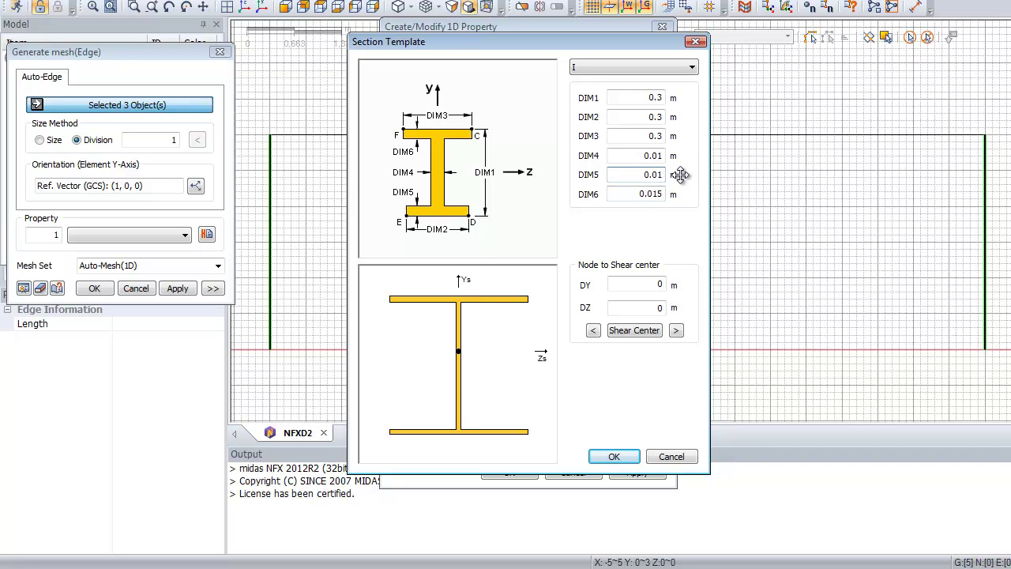
{"action": "type", "text": "5"}
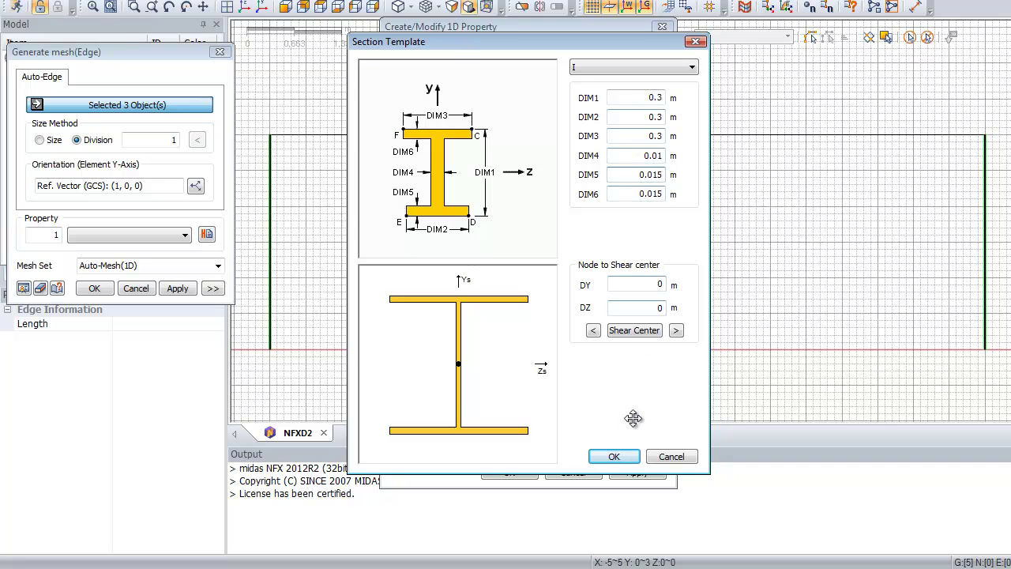
{"action": "left_click", "coordinate": [625, 456]}
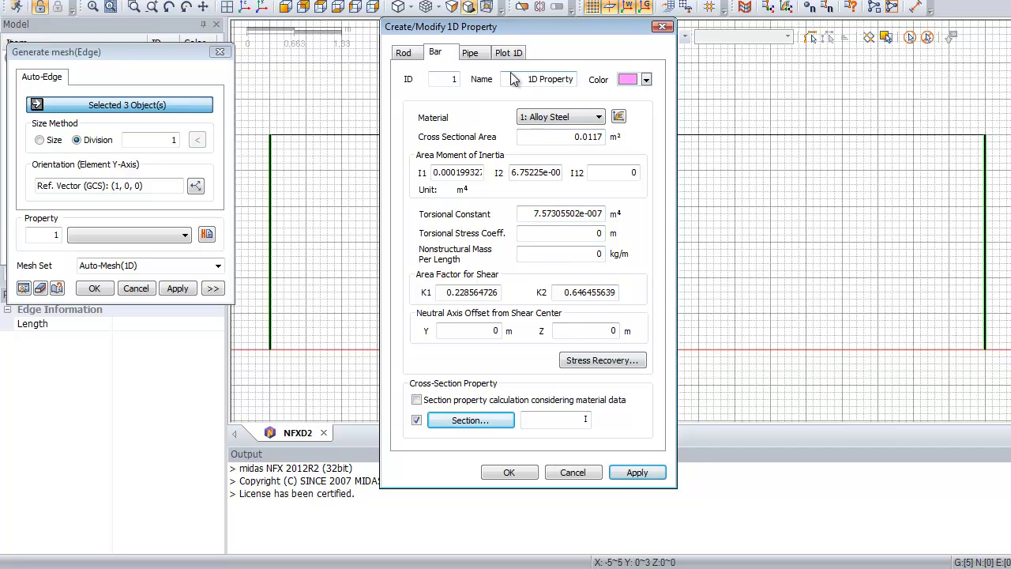
- Name the bar property Column and generate the 1D mesh on the three vertical lines with it
{"action": "left_click_drag", "start_coordinate": [517, 79], "coordinate": [589, 85]}
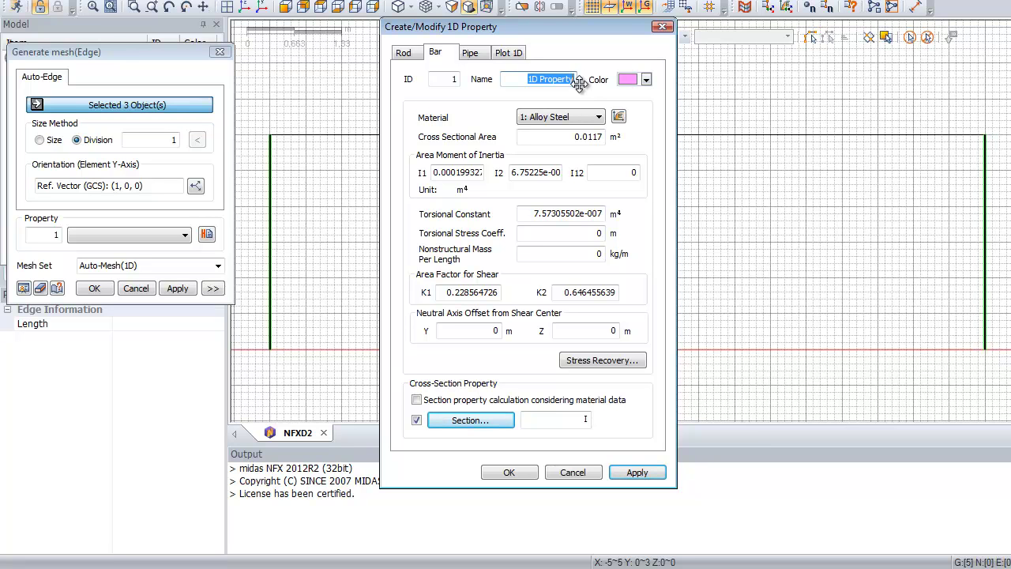
{"action": "type", "text": "dolumn"}
{"action": "left_click", "coordinate": [509, 473]}
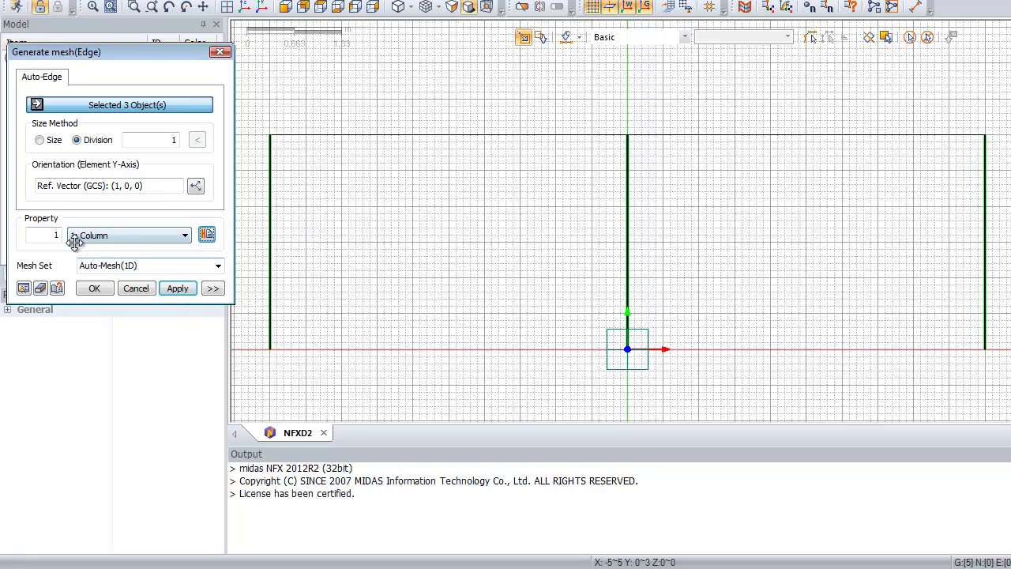
{"action": "left_click", "coordinate": [178, 288]}
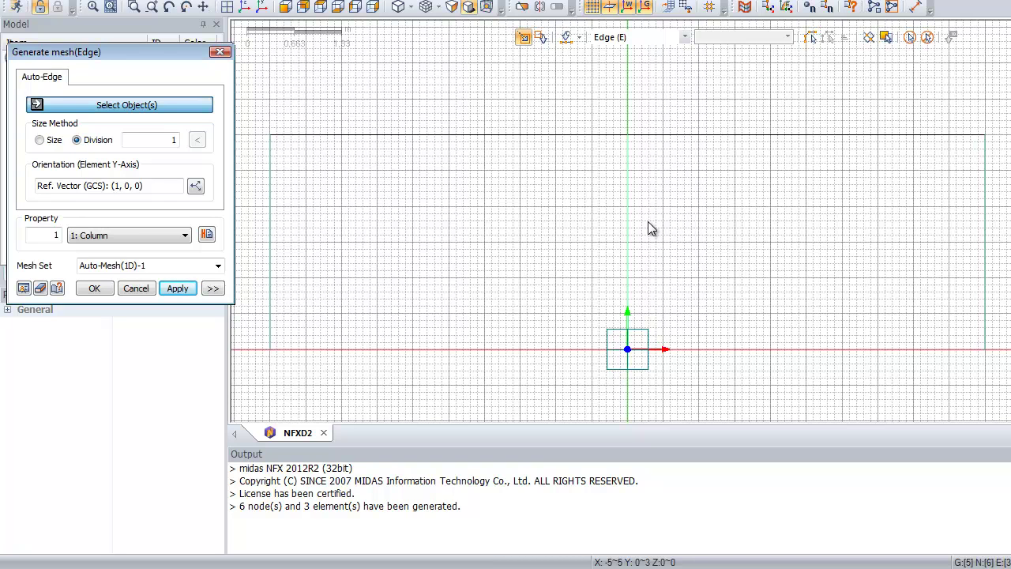
- Select the two top beam edges for the next 1D mesh and set the division to 4
{"action": "left_click", "coordinate": [504, 136]}
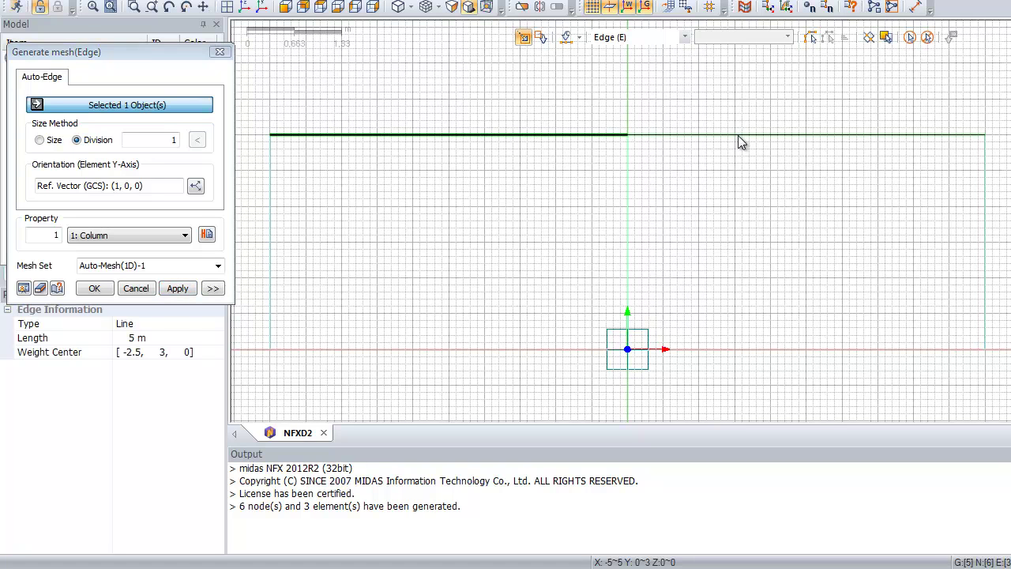
{"action": "left_click", "coordinate": [746, 134]}
{"action": "double_click", "coordinate": [158, 140]}
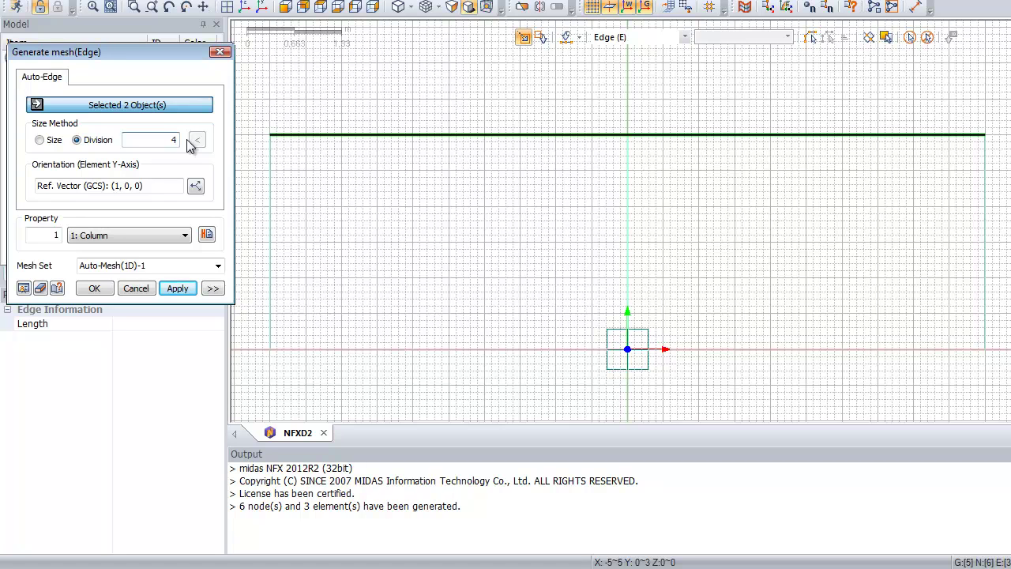
- Set the beam mesh's element Y-axis orientation to a reference node at the origin, the middle column's base
{"action": "left_click", "coordinate": [196, 187]}
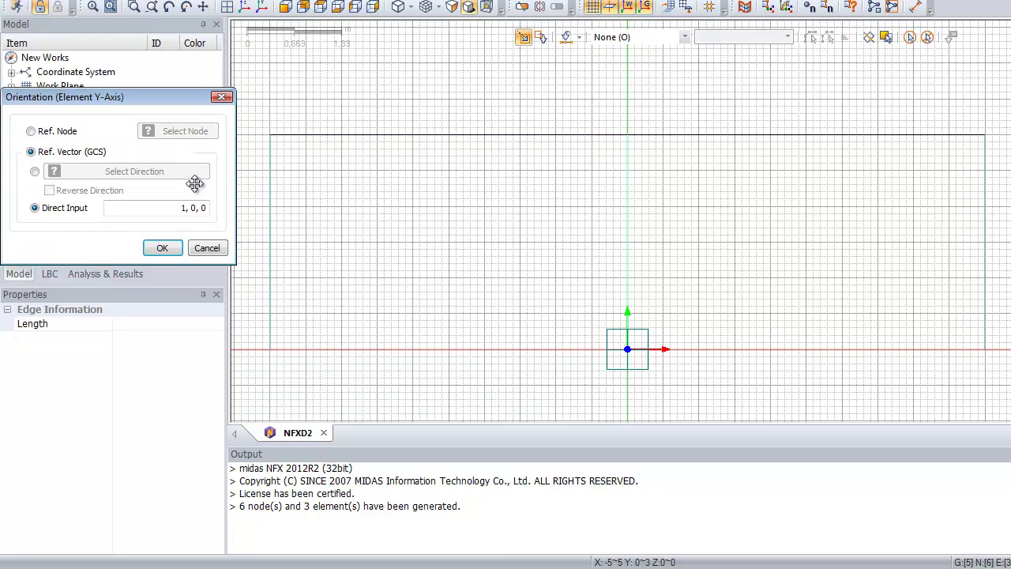
{"action": "left_click", "coordinate": [32, 132]}
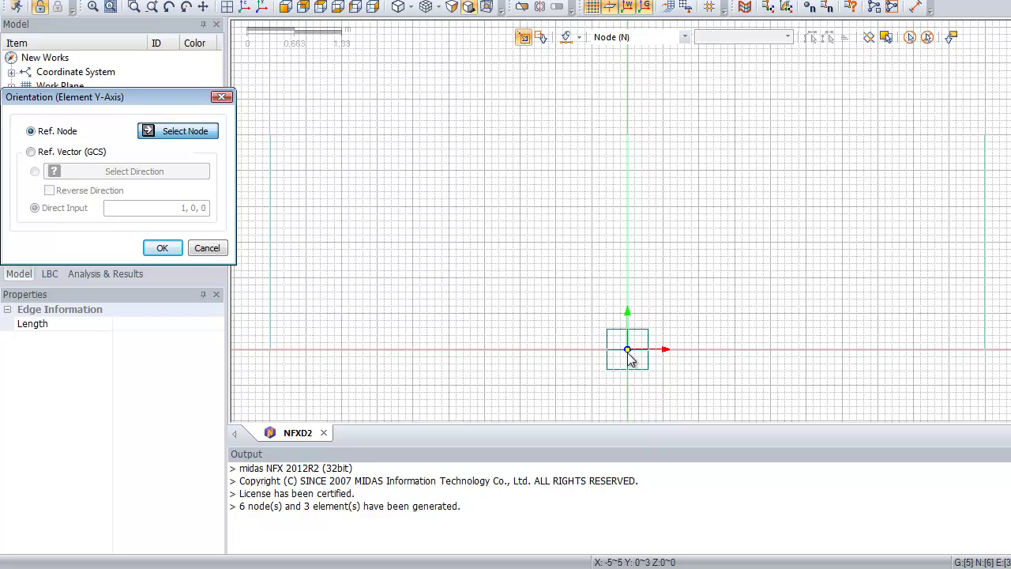
{"action": "left_click", "coordinate": [628, 352]}
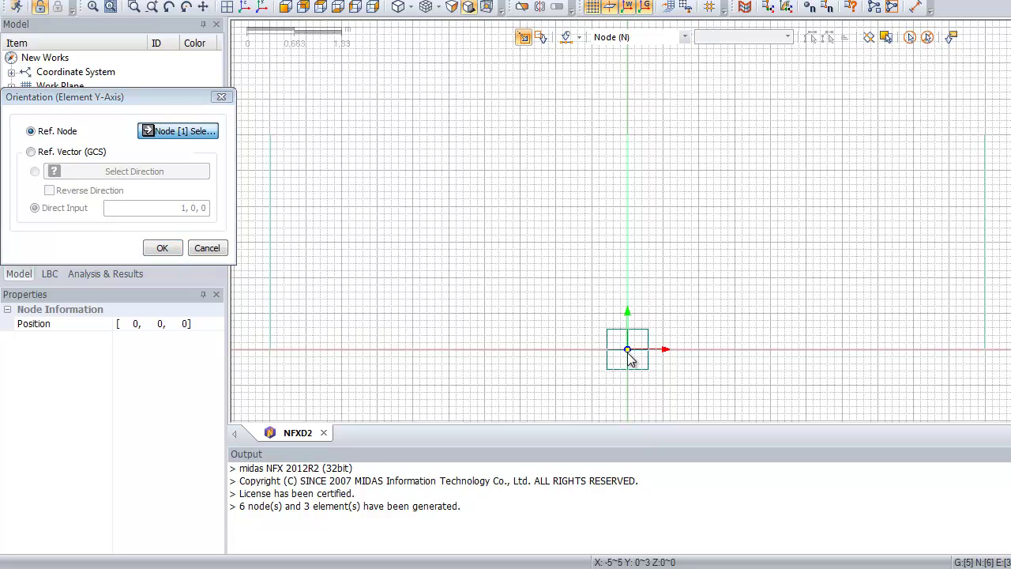
{"action": "left_click", "coordinate": [170, 248]}
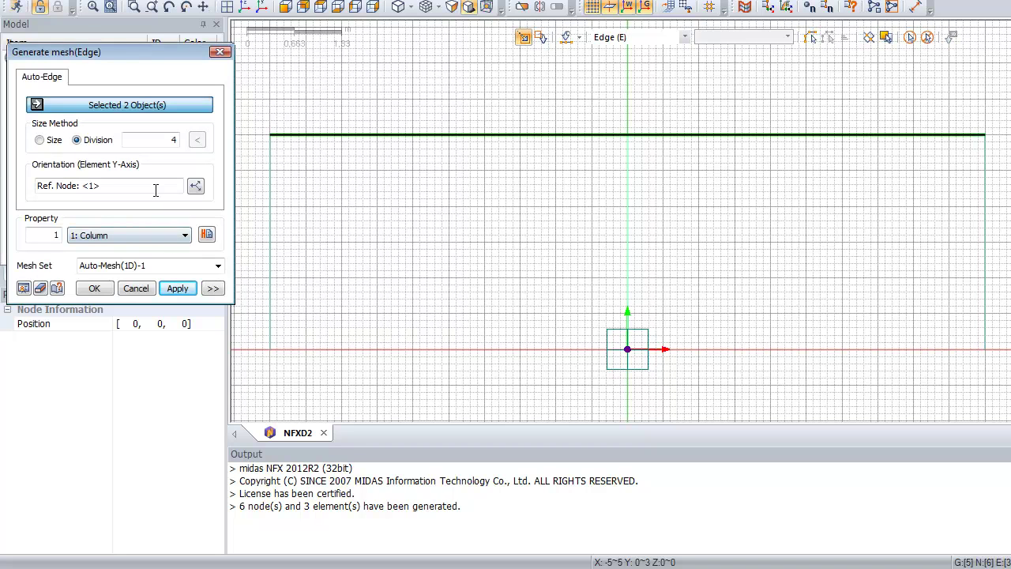
- Create a new Bar-type 1D property with ID 2 named Beam for the beam mesh
{"action": "left_click", "coordinate": [207, 234]}
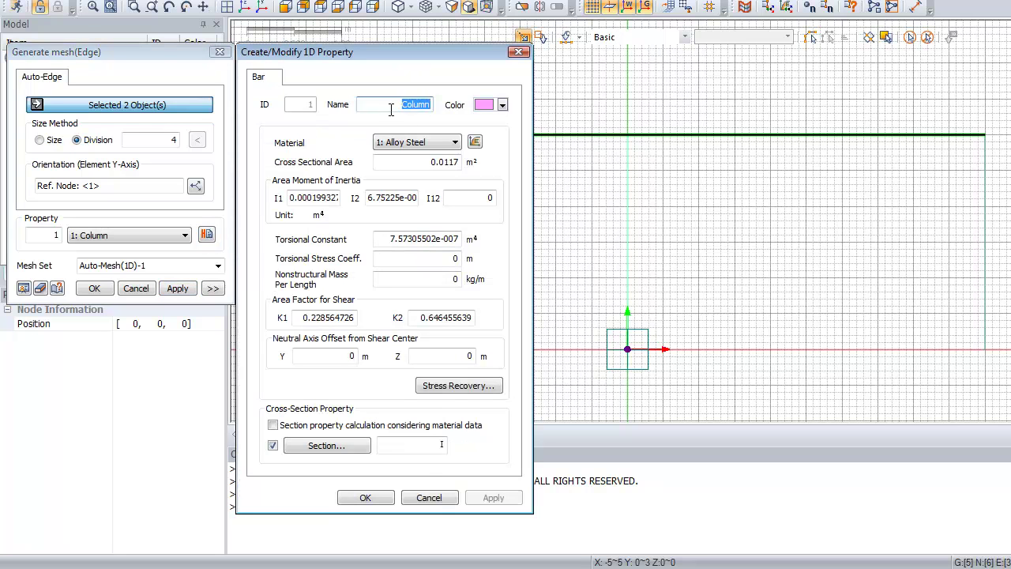
{"action": "left_click", "coordinate": [429, 497]}
{"action": "double_click", "coordinate": [39, 234]}
{"action": "type", "text": "2"}
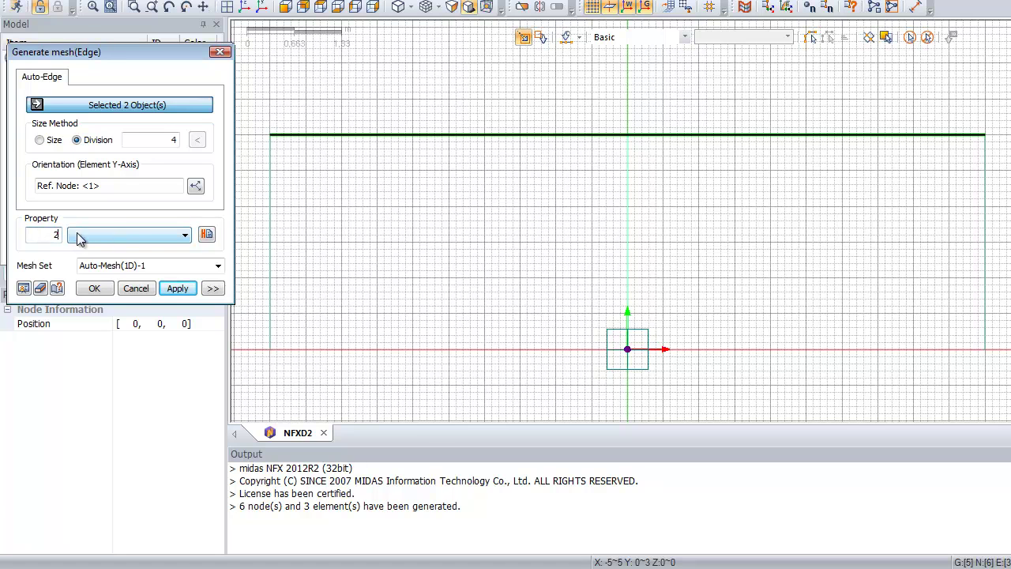
{"action": "left_click", "coordinate": [206, 234]}
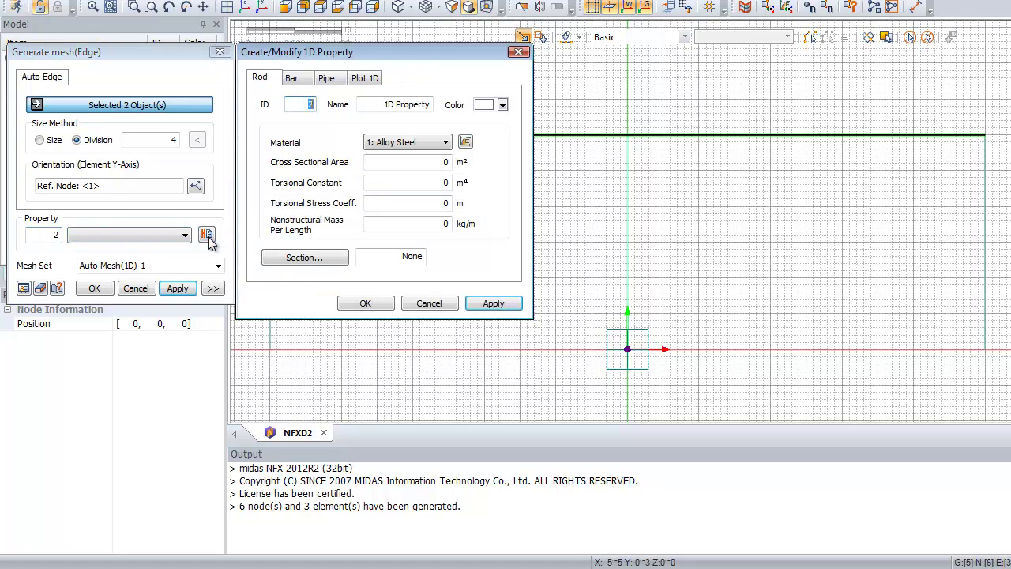
{"action": "left_click", "coordinate": [307, 82]}
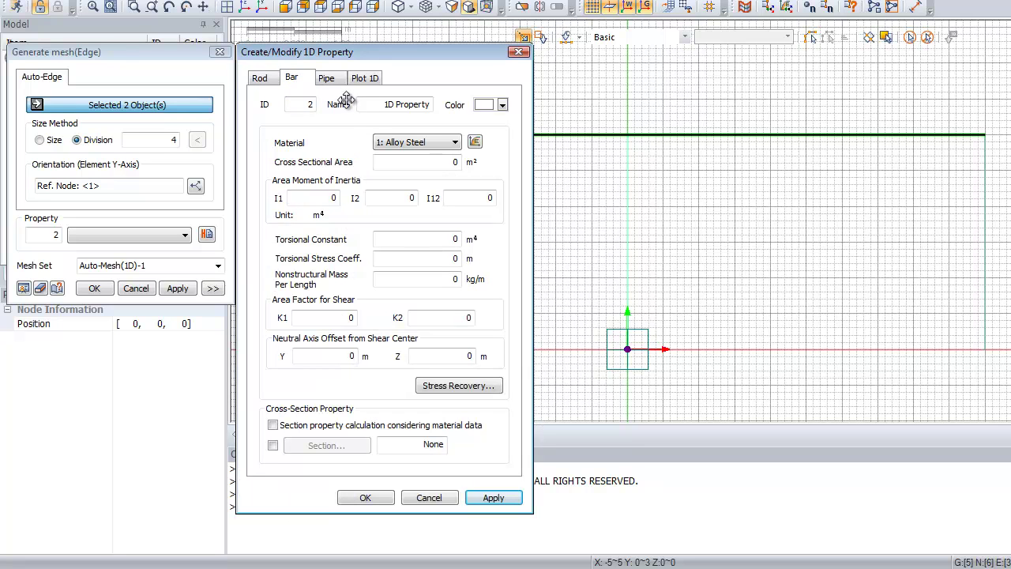
{"action": "double_click", "coordinate": [364, 104]}
{"action": "type", "text": "Beam"}
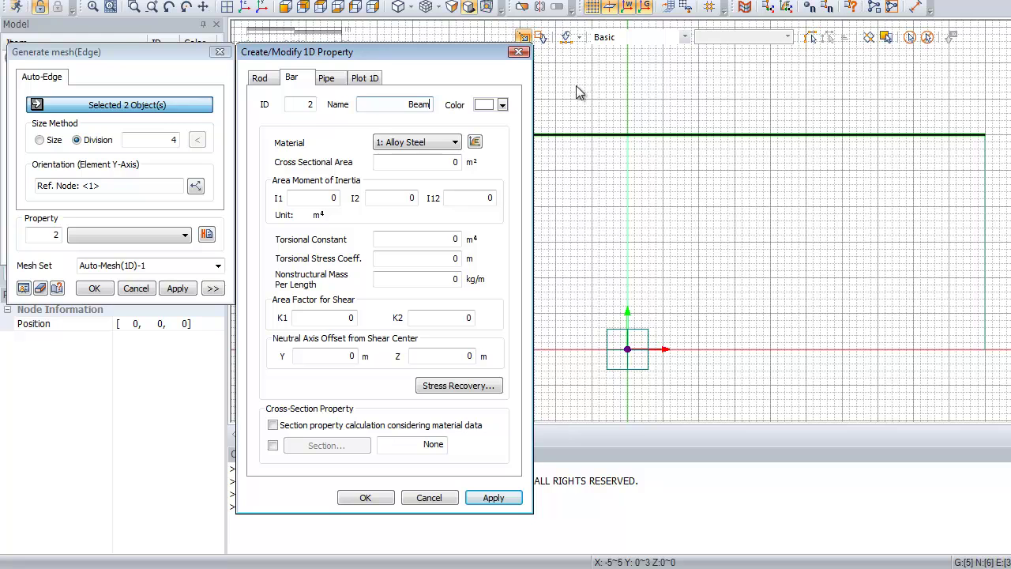
- Enable a templated cross-section for the Beam property and choose the I shape
{"action": "left_click", "coordinate": [273, 446]}
{"action": "left_click", "coordinate": [310, 445]}
{"action": "left_click", "coordinate": [479, 93]}
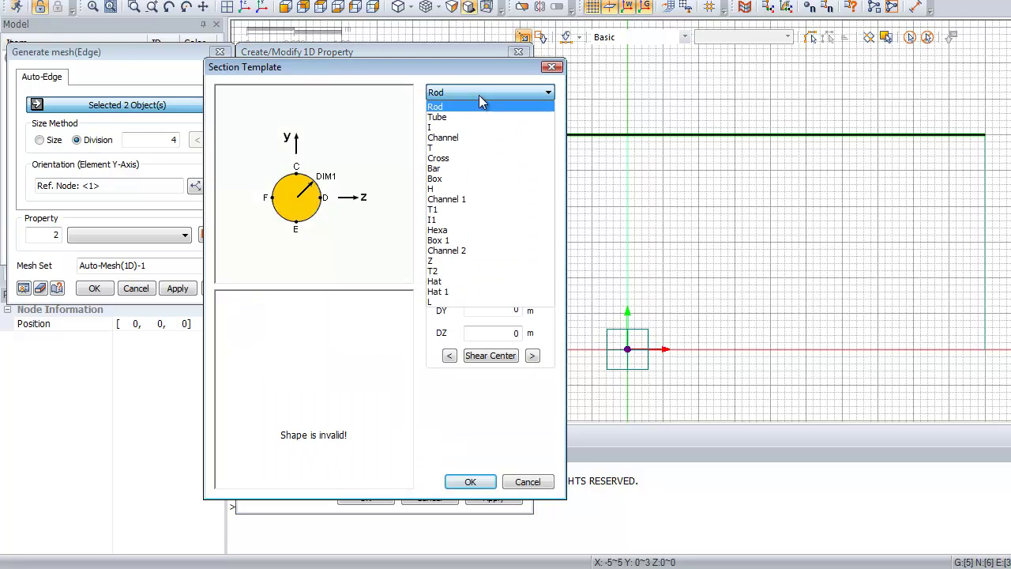
{"action": "left_click", "coordinate": [482, 127]}
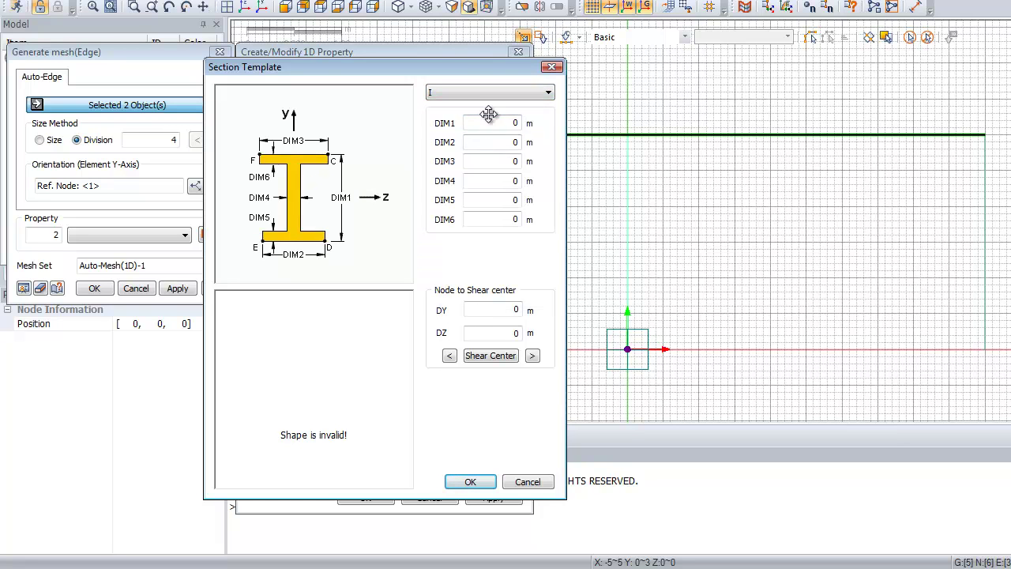
- Set the beam I section's DIM1 to 0.45 m and its DIM2 and DIM3 to 0.2 m
{"action": "left_click", "coordinate": [490, 123]}
{"action": "left_click_drag", "start_coordinate": [501, 122], "coordinate": [530, 125]}
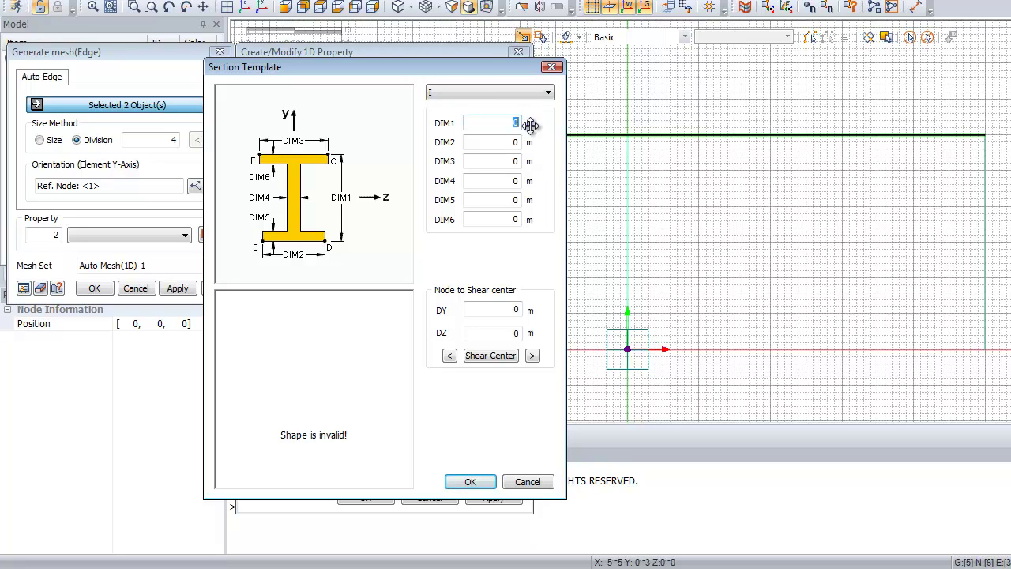
{"action": "type", "text": "0.45"}
{"action": "left_click_drag", "start_coordinate": [506, 142], "coordinate": [517, 142]}
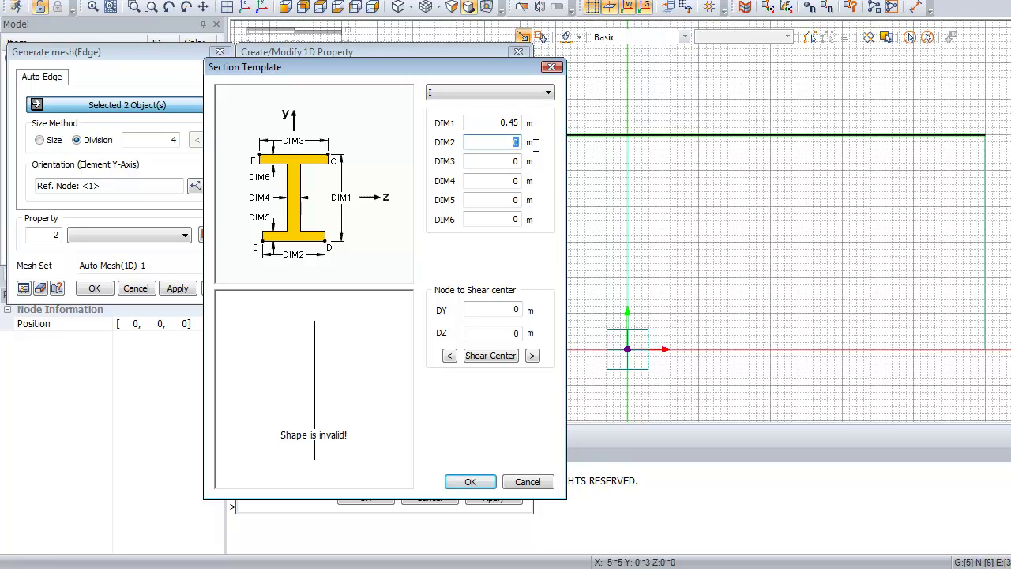
{"action": "type", "text": ".2"}
{"action": "key", "text": "Tab"}
{"action": "type", "text": "0.2"}
{"action": "key", "text": "Tab"}
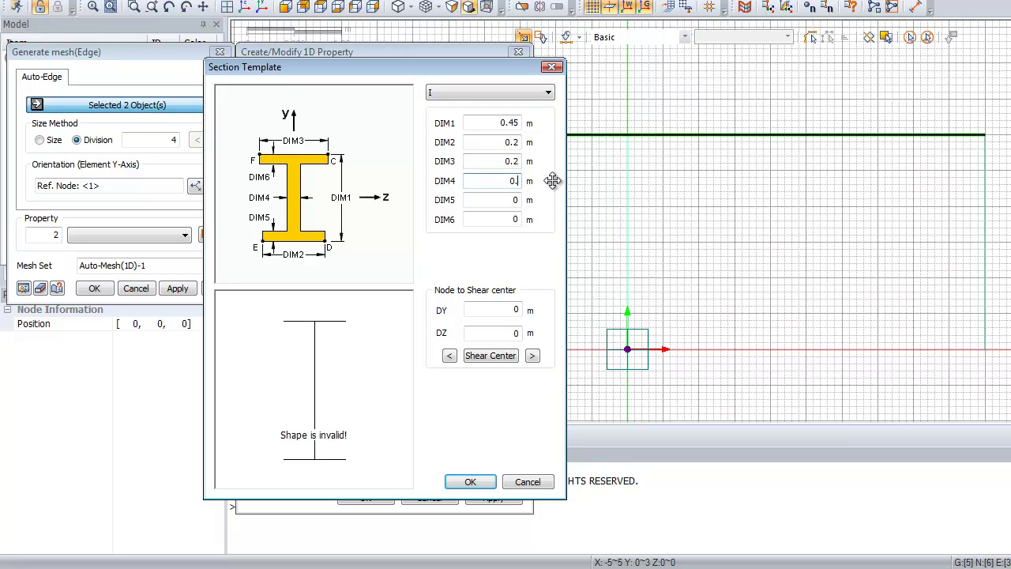
- Set the beam I section's DIM4 to 0.009 m and its DIM5 and DIM6 to 0.014 m
{"action": "type", "text": "0.009"}
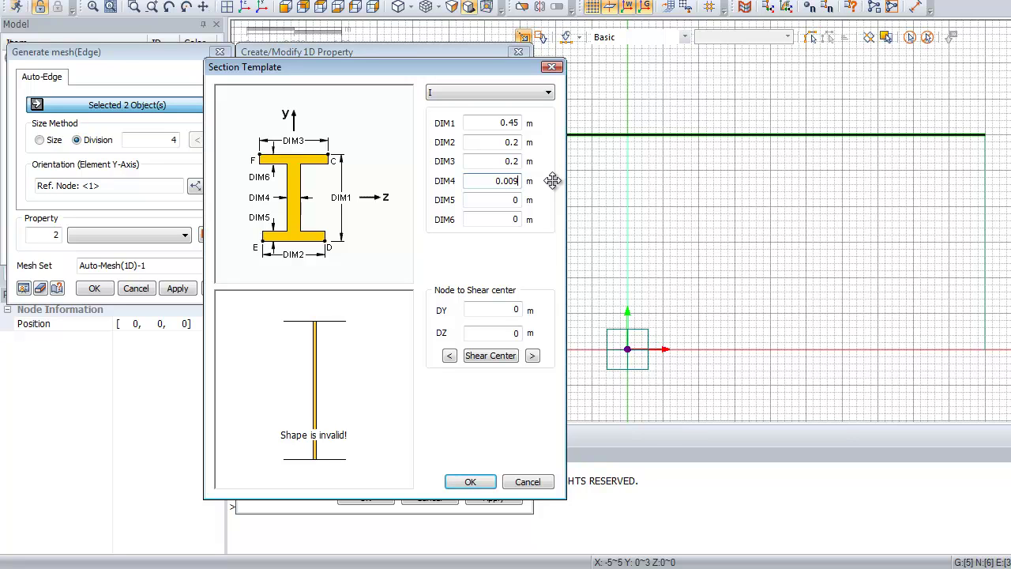
{"action": "key", "text": "Tab"}
{"action": "type", "text": "0.014"}
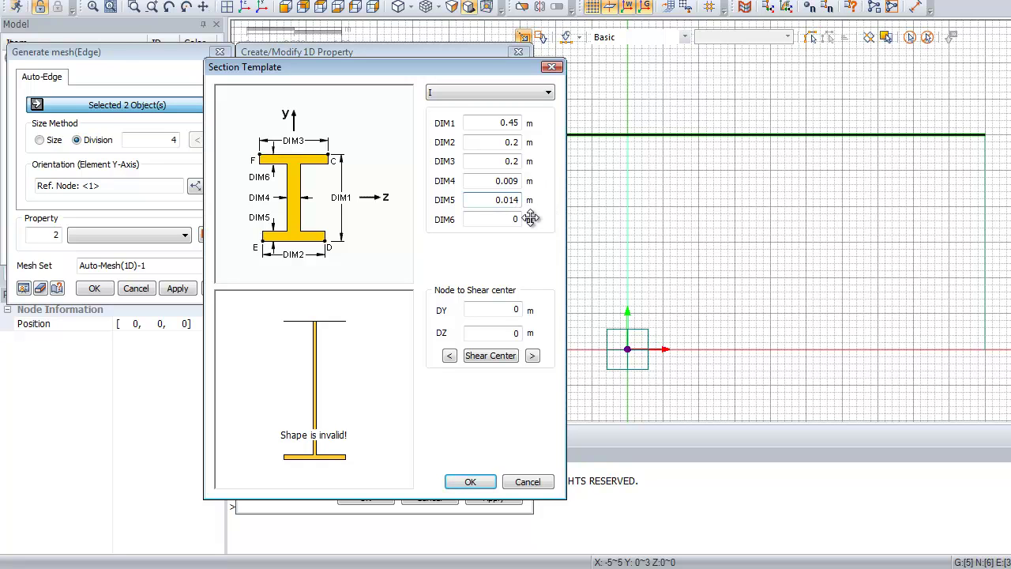
{"action": "key", "text": "Tab"}
{"action": "type", "text": "0.0"}
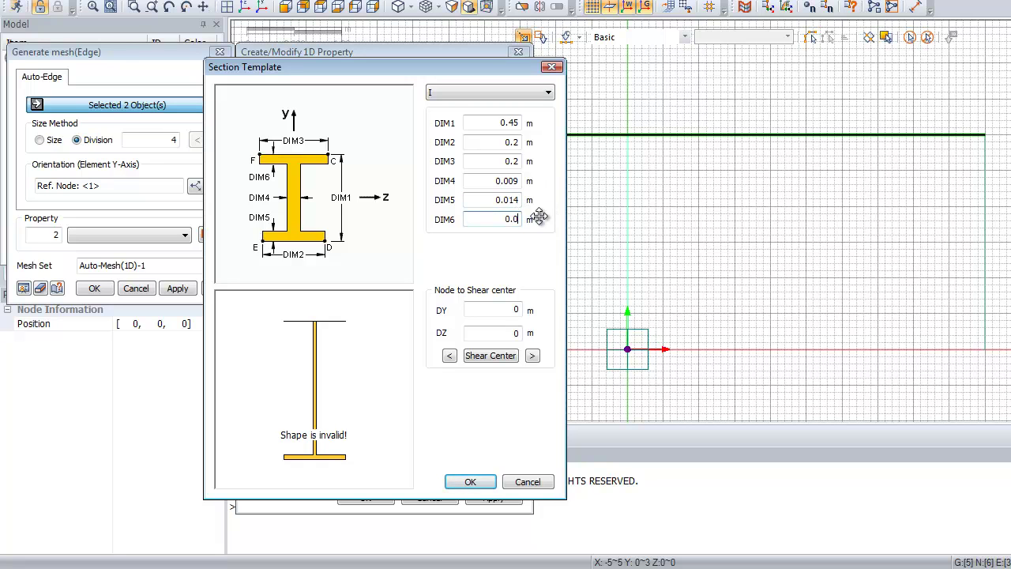
{"action": "type", "text": "14"}
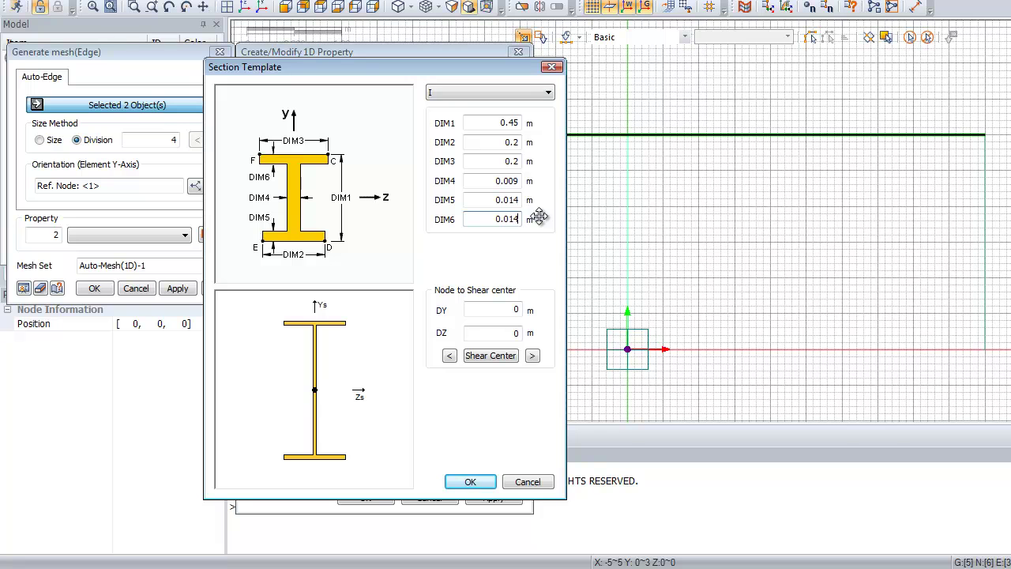
- Accept the section and the Beam property, preview the divisions and generate the top beam's 1D mesh in Auto-Mesh(1D)-1
{"action": "left_click", "coordinate": [470, 482]}
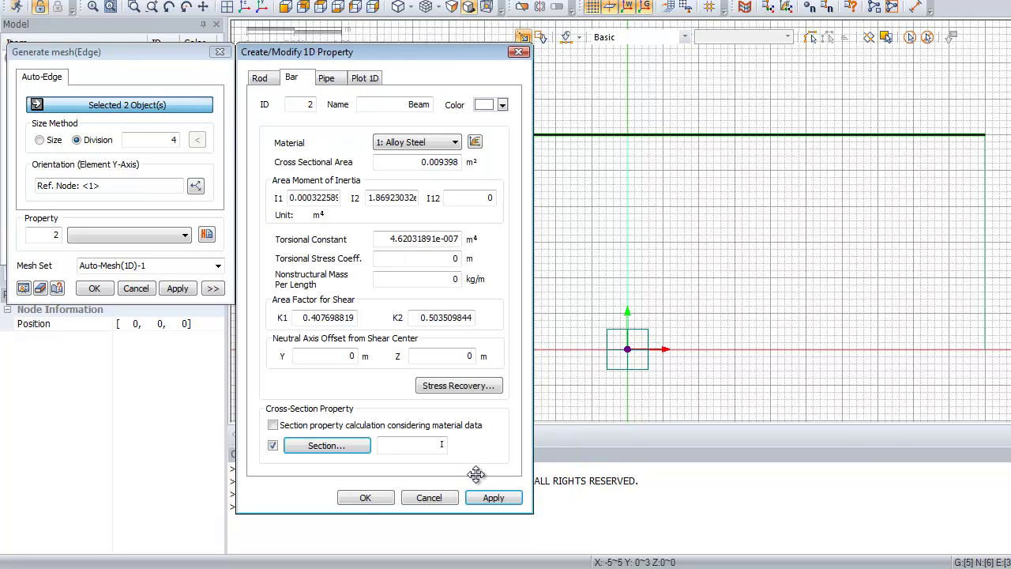
{"action": "left_click", "coordinate": [365, 497]}
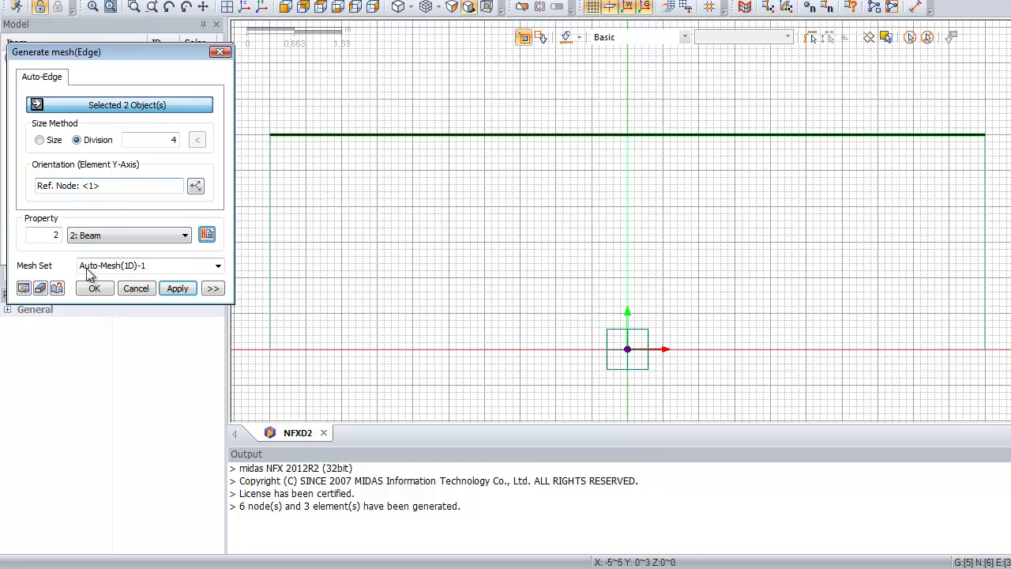
{"action": "left_click", "coordinate": [23, 288]}
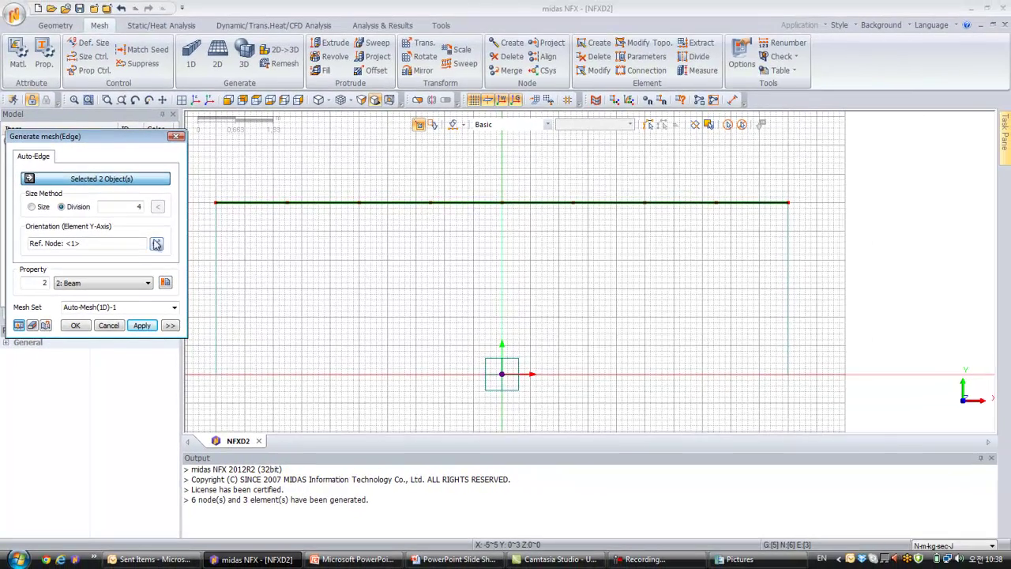
{"action": "left_click", "coordinate": [75, 324]}
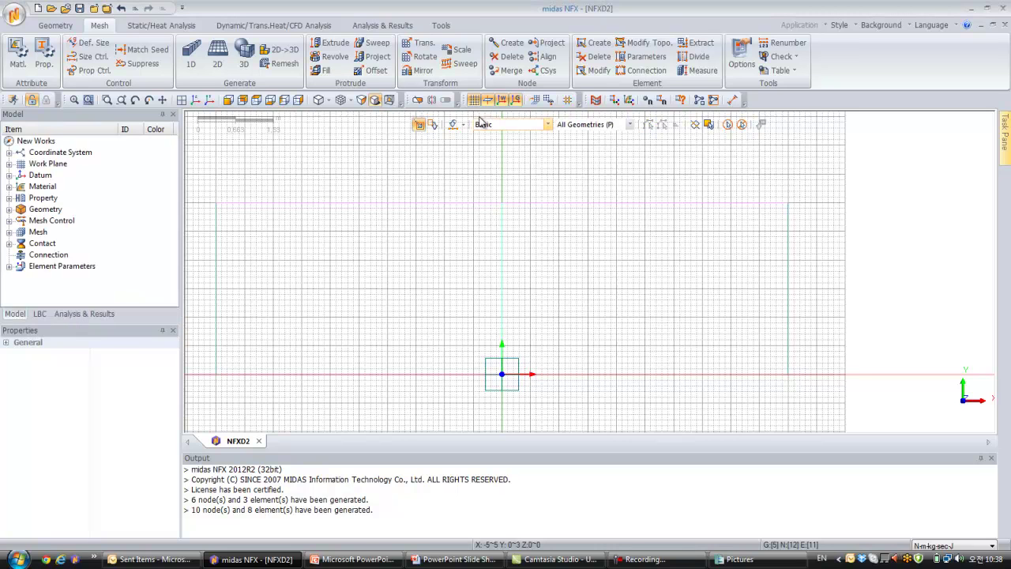
- Hide all guiders and display the nodes of the Auto-Mesh(1D) and Auto-Mesh(1D)-1 mesh sets
{"action": "right_click", "coordinate": [470, 176]}
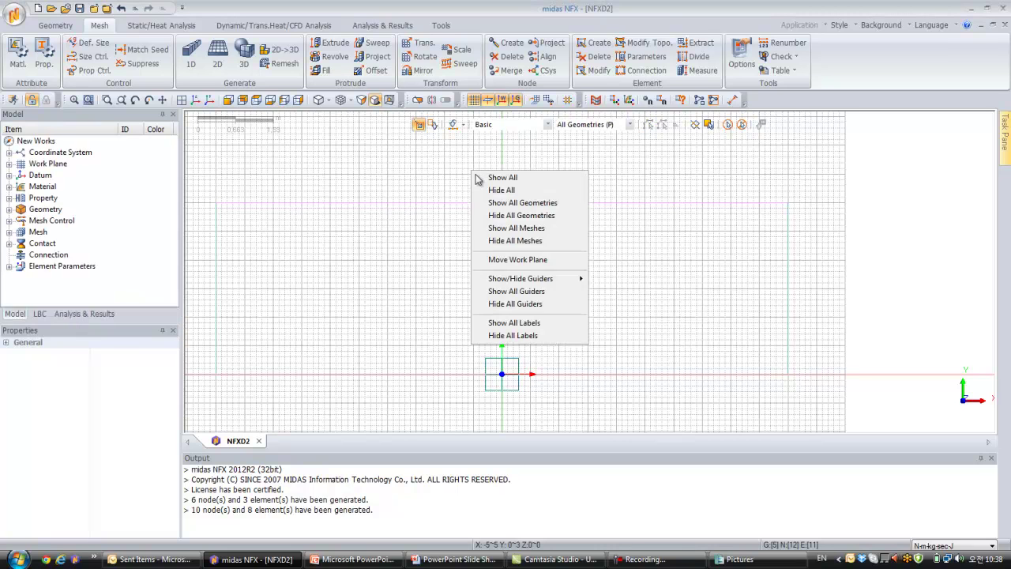
{"action": "left_click", "coordinate": [534, 308]}
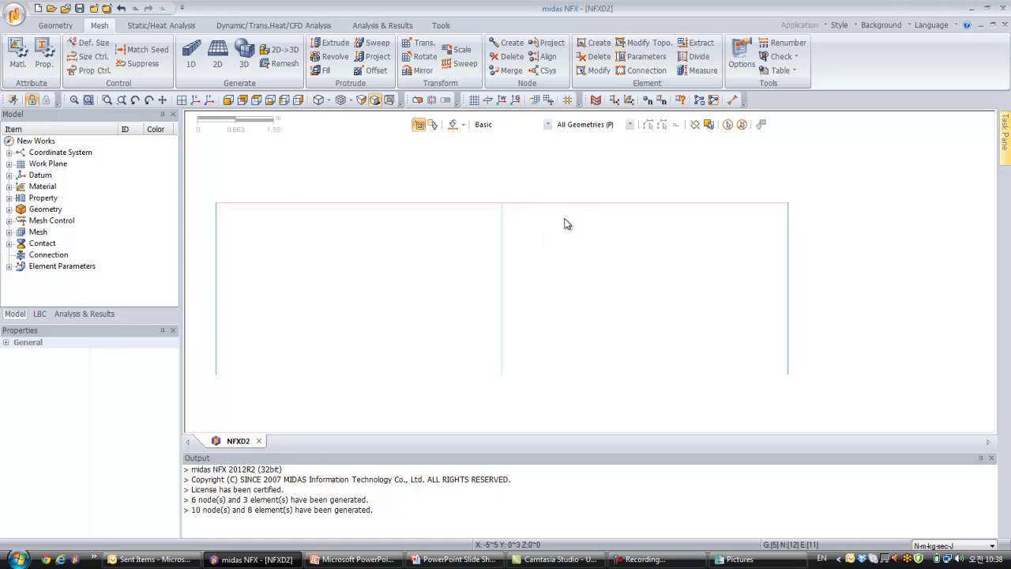
{"action": "left_click", "coordinate": [9, 232]}
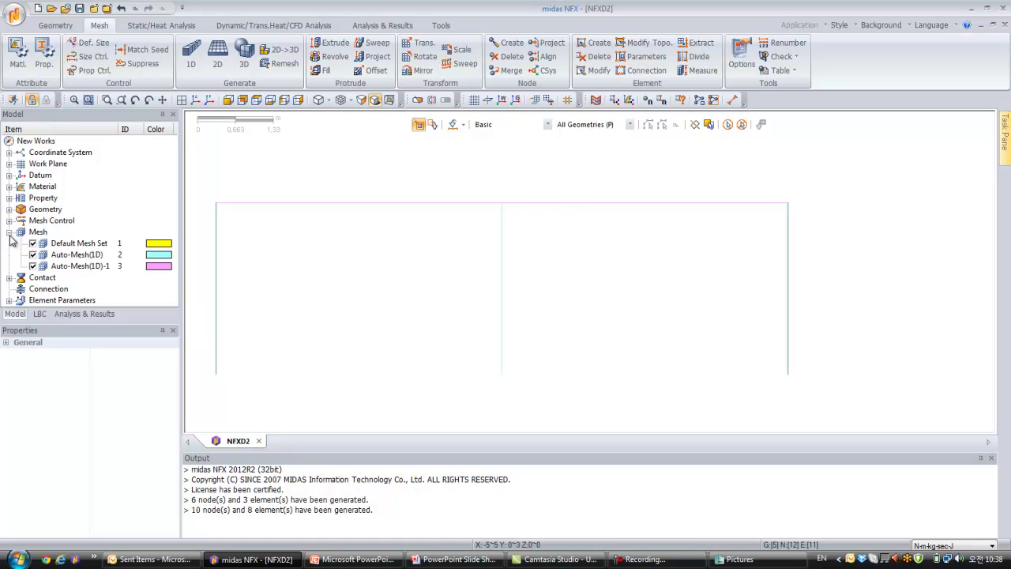
{"action": "left_click", "coordinate": [60, 256]}
{"action": "left_click", "coordinate": [80, 267], "text": "ctrl"}
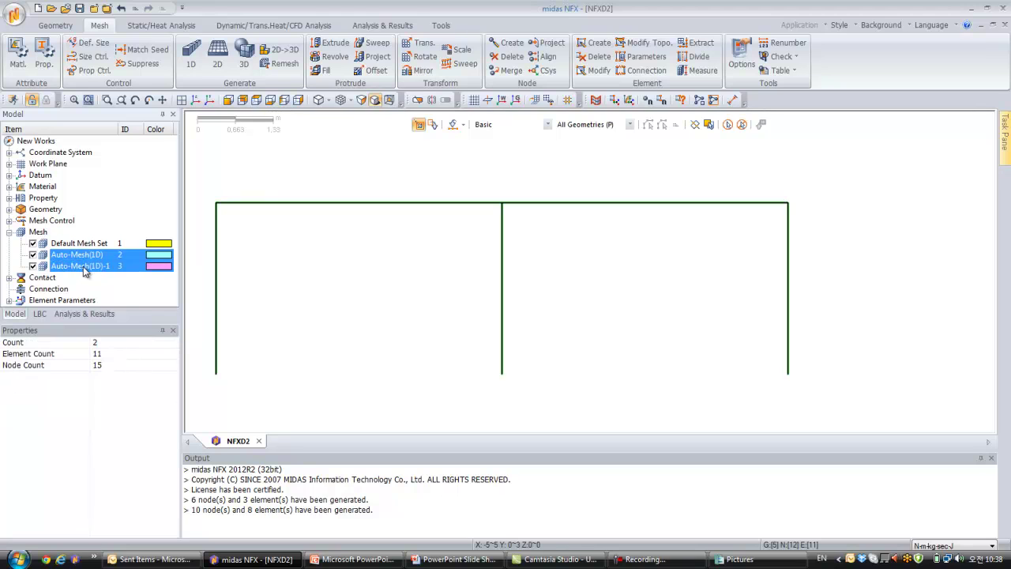
{"action": "right_click", "coordinate": [82, 269]}
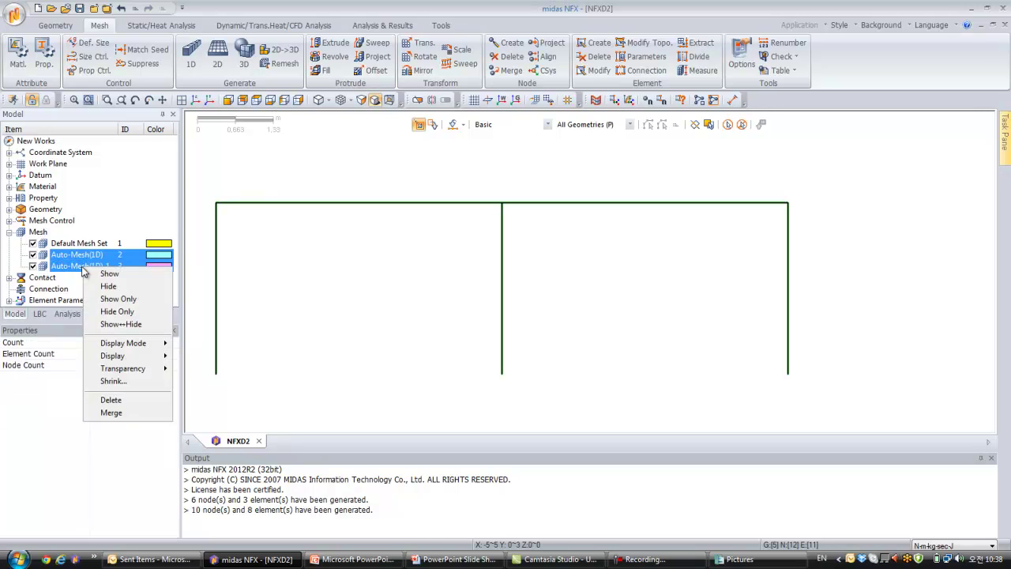
{"action": "mouse_move", "coordinate": [112, 355]}
{"action": "left_click", "coordinate": [194, 356]}
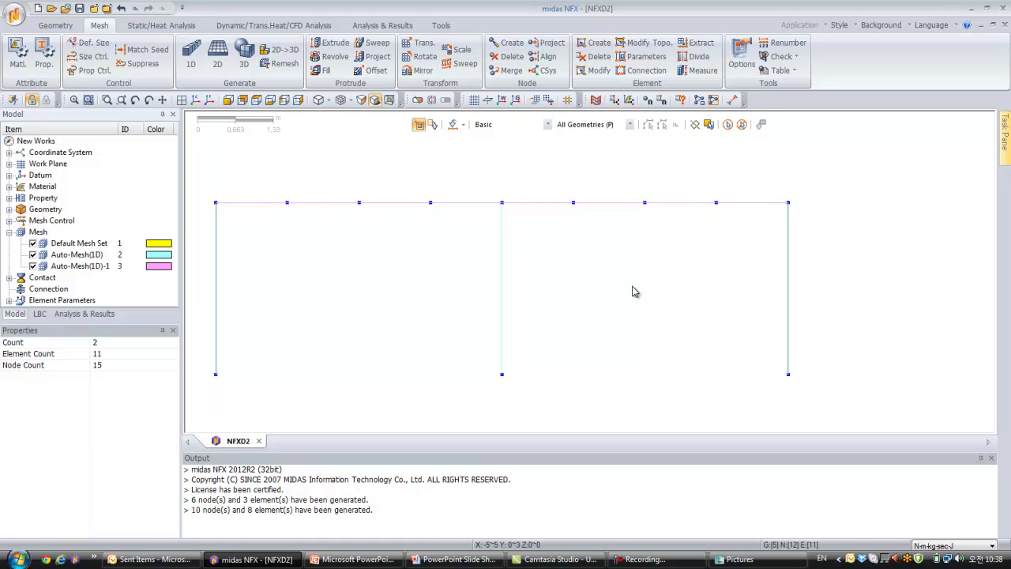
{"action": "middle_click_drag", "start_coordinate": [614, 284], "coordinate": [724, 271]}
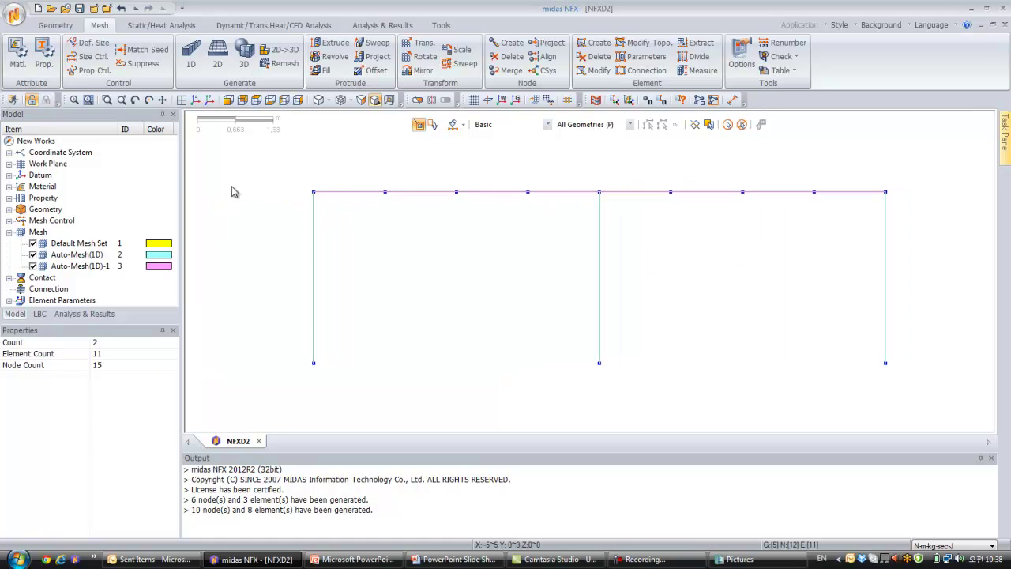
- Display the section shapes of the Column and Beam 1D properties and examine their orientation on the frame in 3D
{"action": "left_click", "coordinate": [9, 198]}
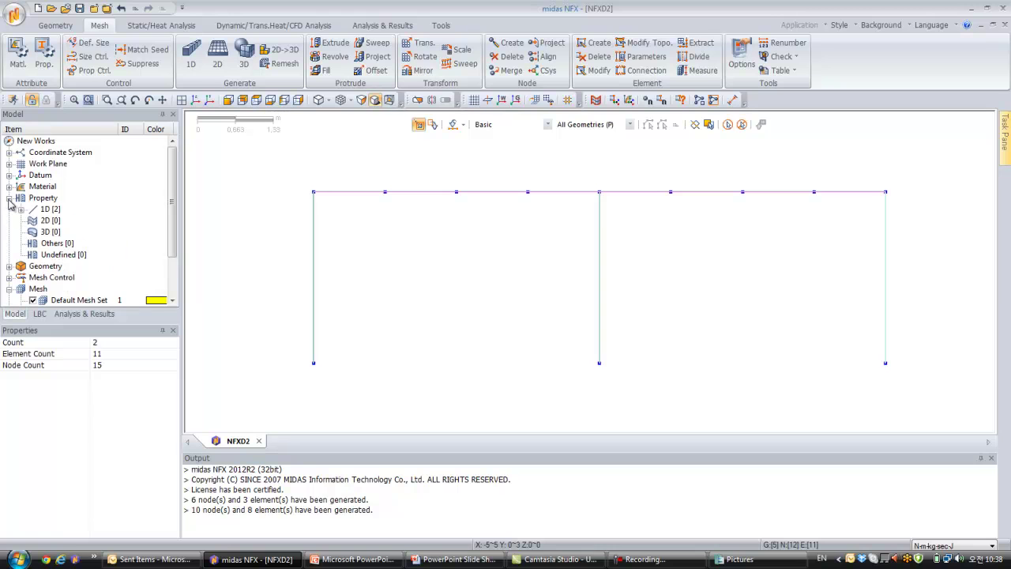
{"action": "left_click", "coordinate": [21, 210]}
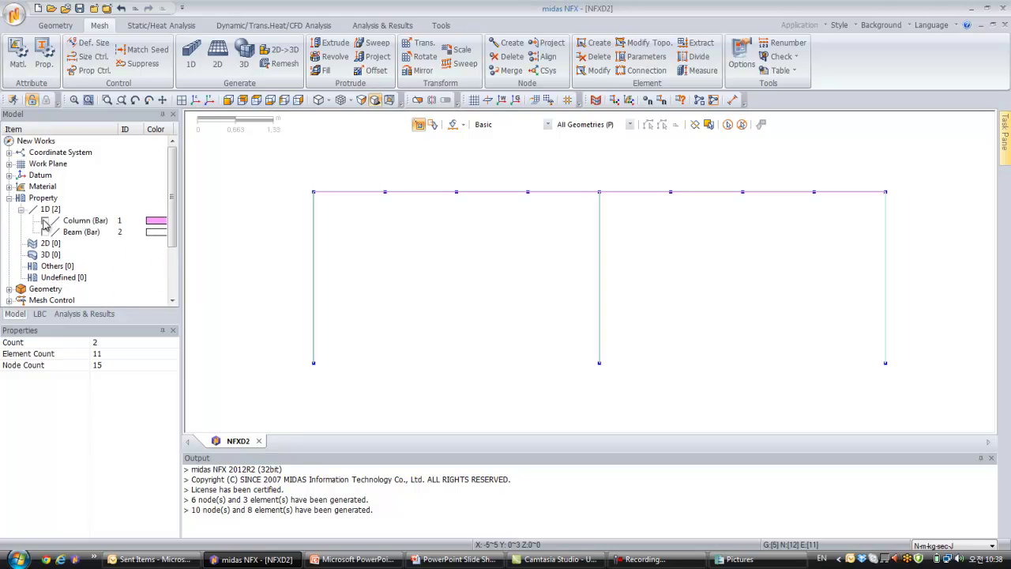
{"action": "left_click", "coordinate": [45, 220]}
{"action": "left_click", "coordinate": [45, 232]}
{"action": "middle_click_drag", "start_coordinate": [706, 244], "coordinate": [652, 312], "text": "ctrl"}
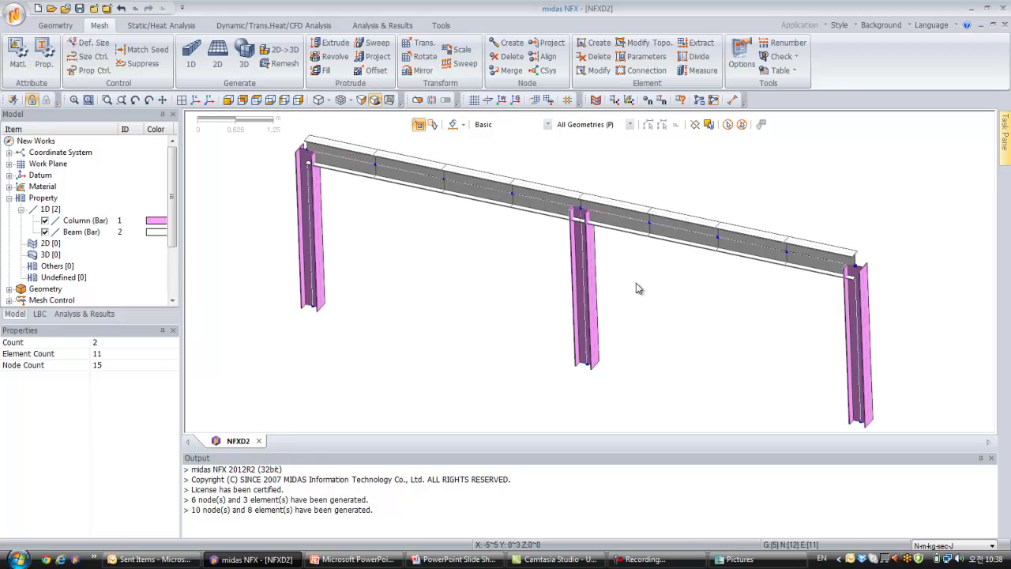
{"action": "mouse_move", "coordinate": [639, 282]}
{"action": "middle_mouse_down", "text": "ctrl"}
{"action": "mouse_move", "coordinate": [651, 266]}
{"action": "mouse_move", "coordinate": [648, 273]}
{"action": "middle_mouse_up", "text": "ctrl"}
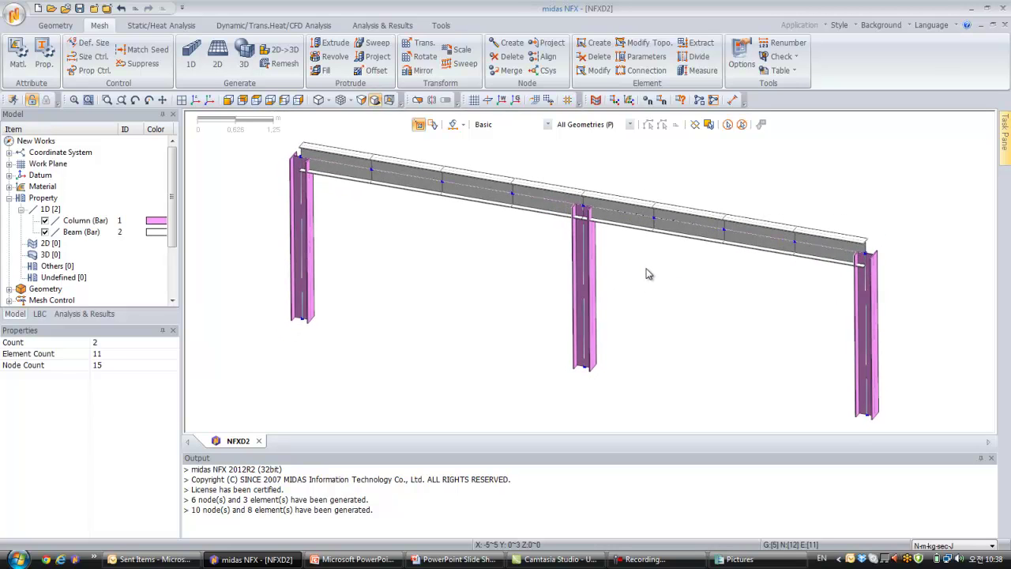
- Turn off the Column and Beam section shapes and show the element coordinate axes on the front view of the frame
{"action": "left_click", "coordinate": [45, 220]}
{"action": "left_click", "coordinate": [45, 233]}
{"action": "left_click", "coordinate": [182, 100]}
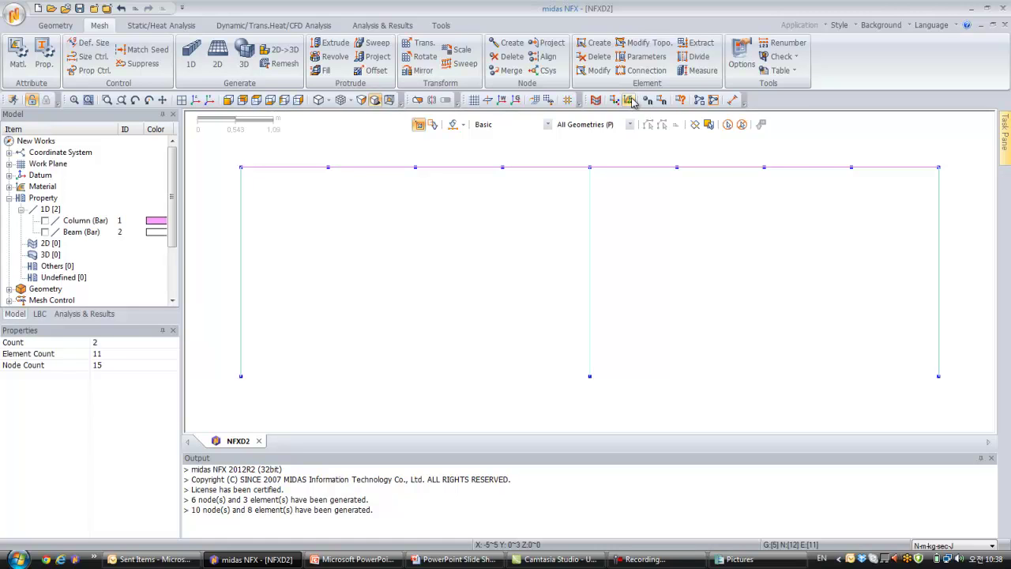
{"action": "left_click", "coordinate": [615, 100]}
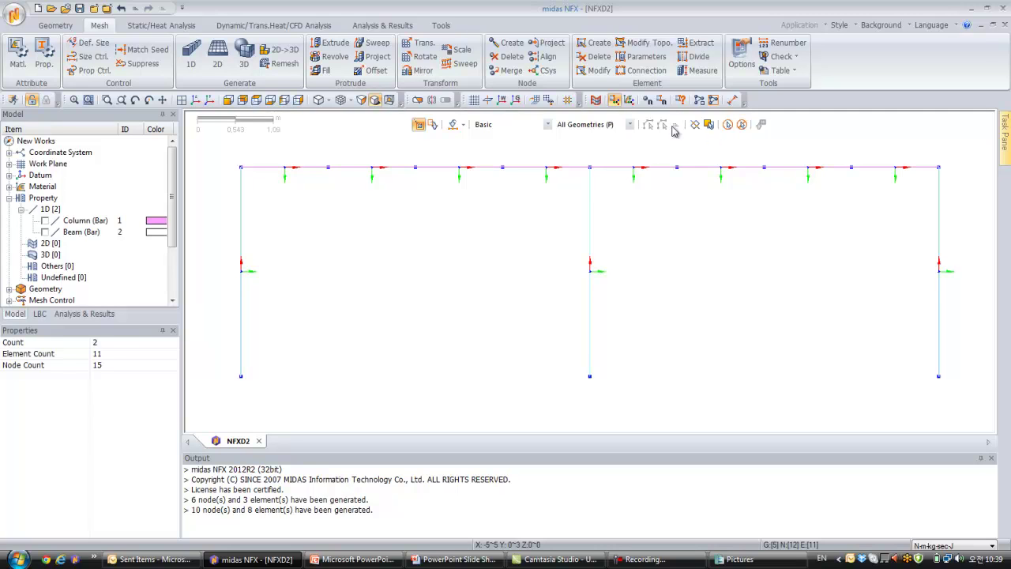
- Constrain Tx, Ty and Rz at the three column base nodes as Constraint-1 in Boundary Set-1
{"action": "left_click", "coordinate": [150, 27]}
{"action": "left_click", "coordinate": [229, 57]}
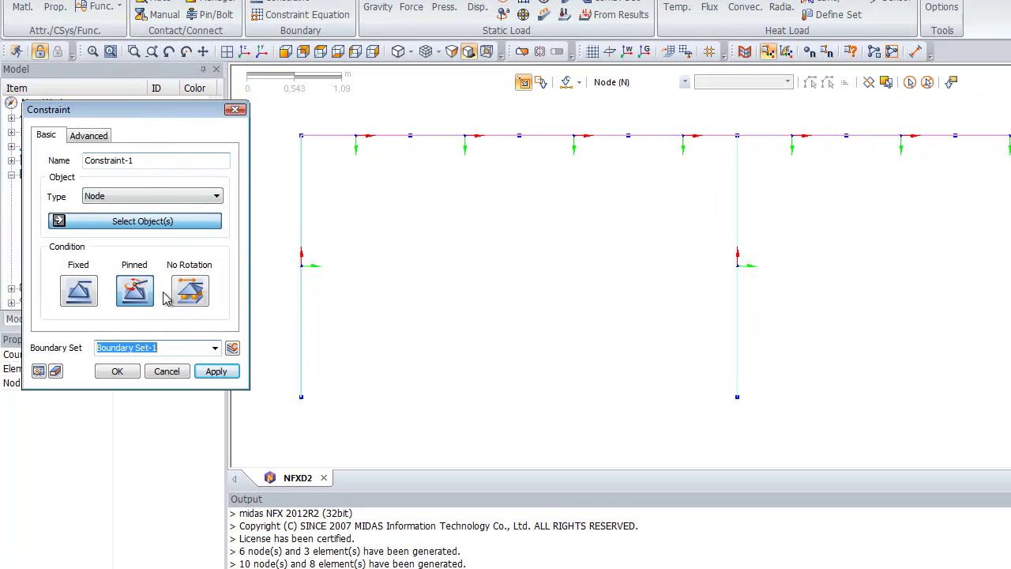
{"action": "left_click", "coordinate": [88, 135]}
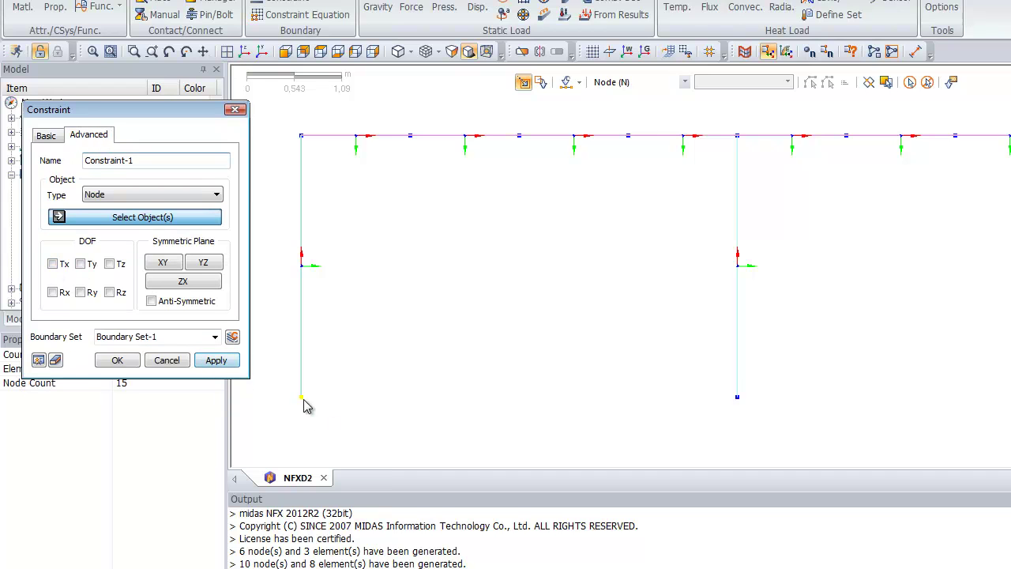
{"action": "left_click_drag", "start_coordinate": [282, 391], "coordinate": [333, 431]}
{"action": "left_click_drag", "start_coordinate": [719, 384], "coordinate": [768, 421]}
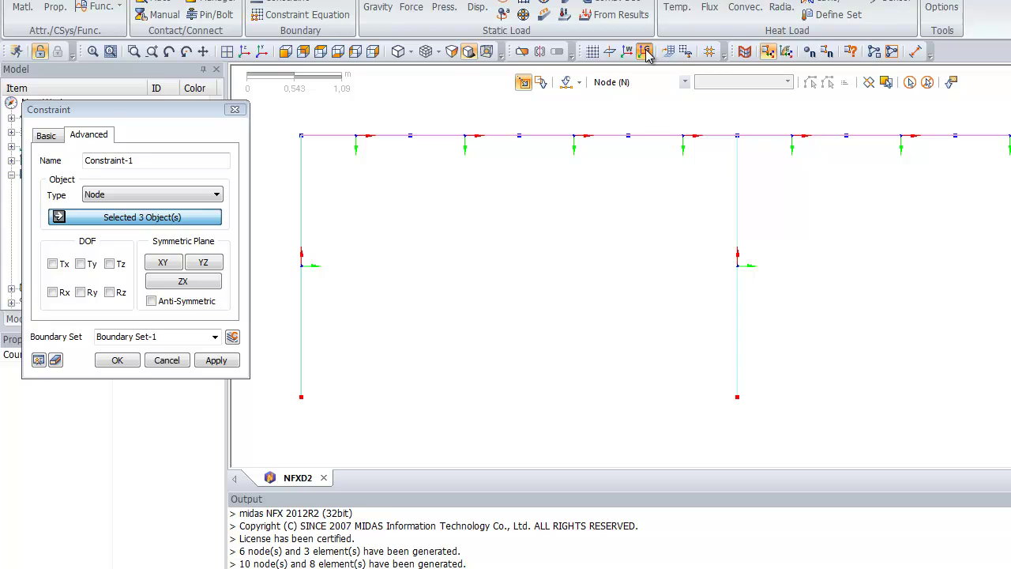
{"action": "left_click", "coordinate": [53, 264]}
{"action": "left_click", "coordinate": [80, 264]}
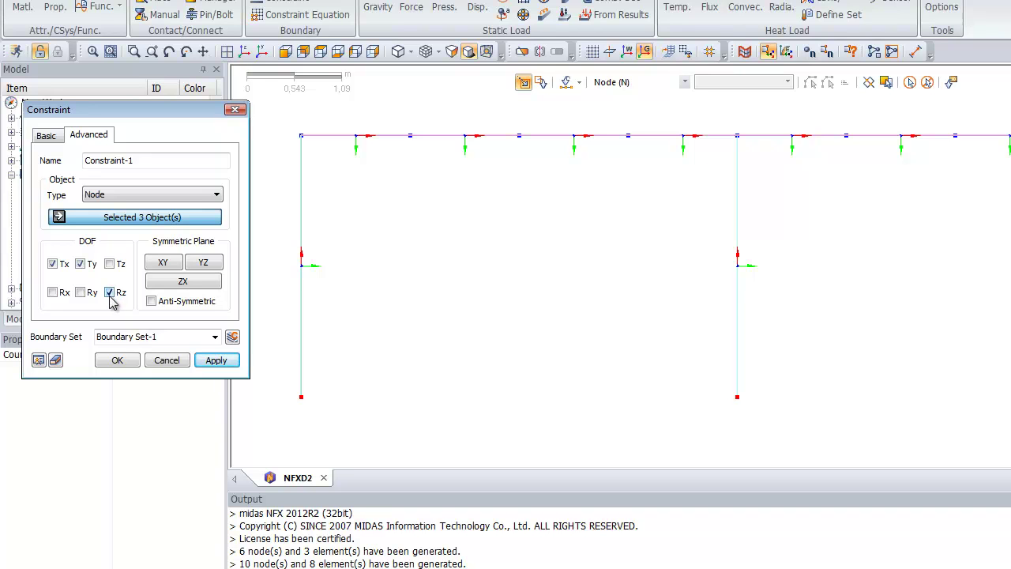
{"action": "left_click", "coordinate": [215, 362]}
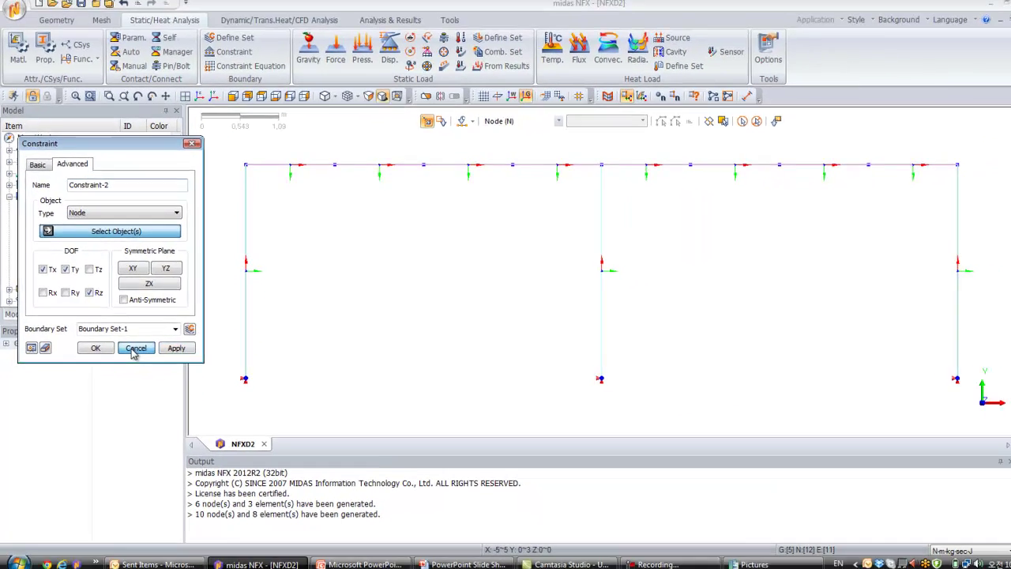
{"action": "left_click", "coordinate": [160, 361]}
- Add Constraint-2 to all nodes of the frame in Boundary Set-1, restraining Tz with the XY symmetric plane condition
{"action": "left_click", "coordinate": [229, 58]}
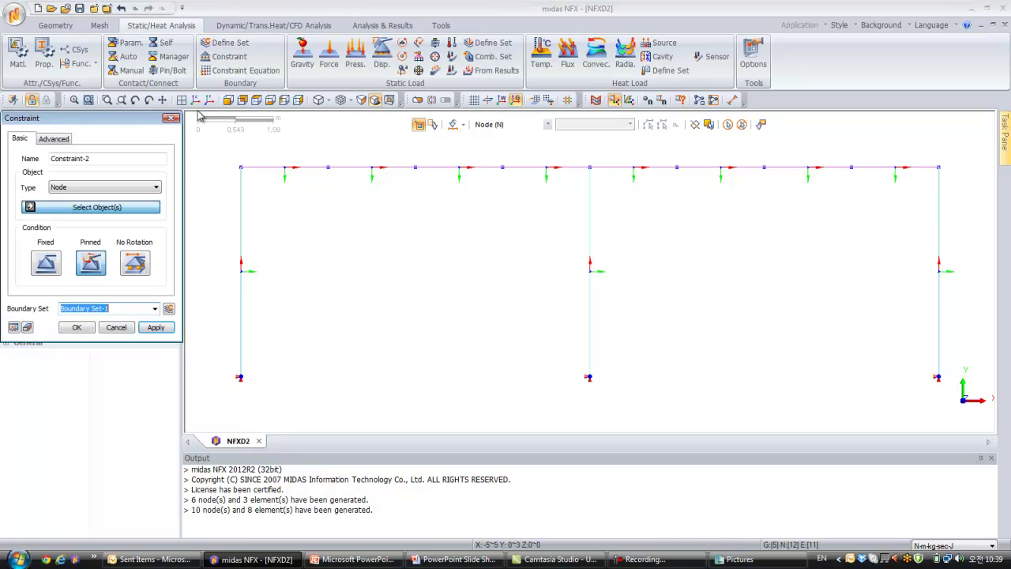
{"action": "left_click", "coordinate": [55, 139]}
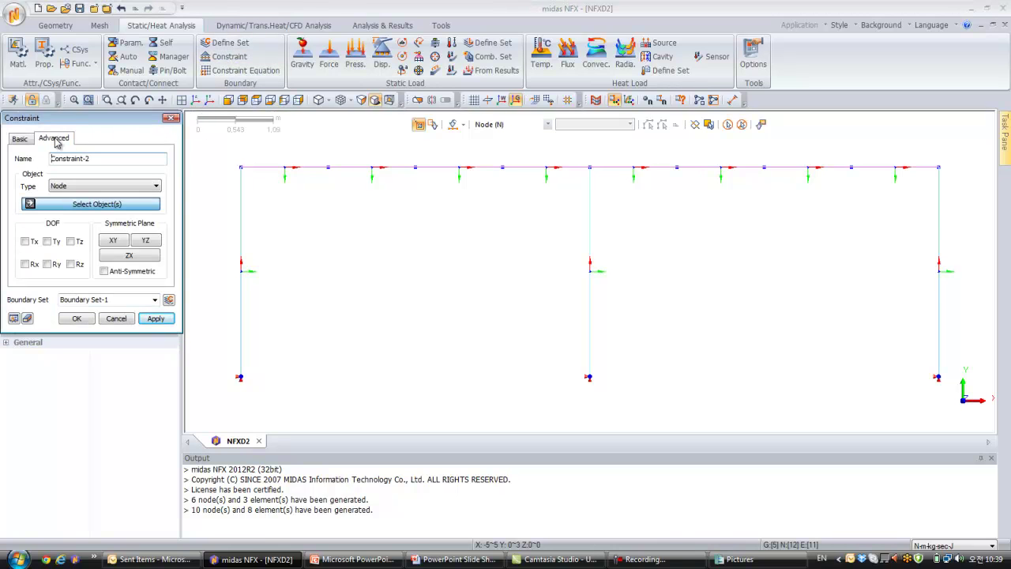
{"action": "left_click", "coordinate": [71, 242]}
{"action": "left_click_drag", "start_coordinate": [208, 143], "coordinate": [978, 424]}
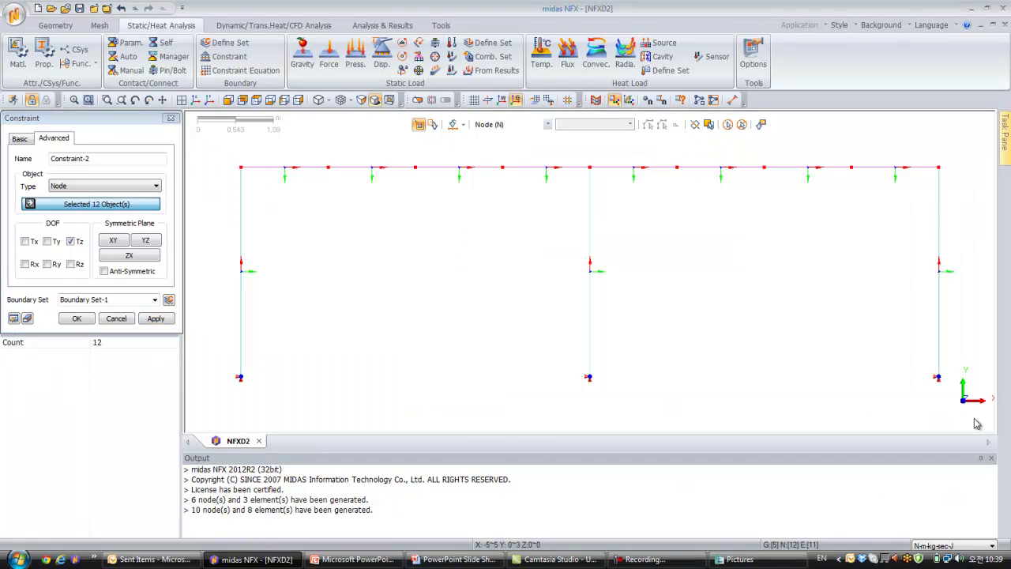
{"action": "left_click", "coordinate": [103, 239]}
{"action": "left_click", "coordinate": [75, 320]}
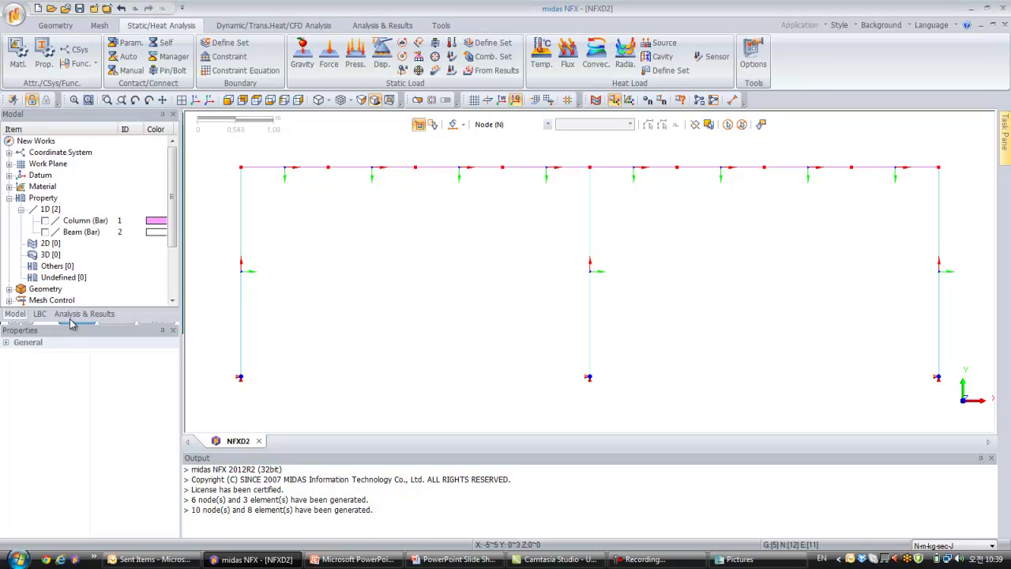
{"action": "left_click", "coordinate": [196, 102]}
{"action": "middle_click_drag", "start_coordinate": [496, 189], "coordinate": [564, 287]}
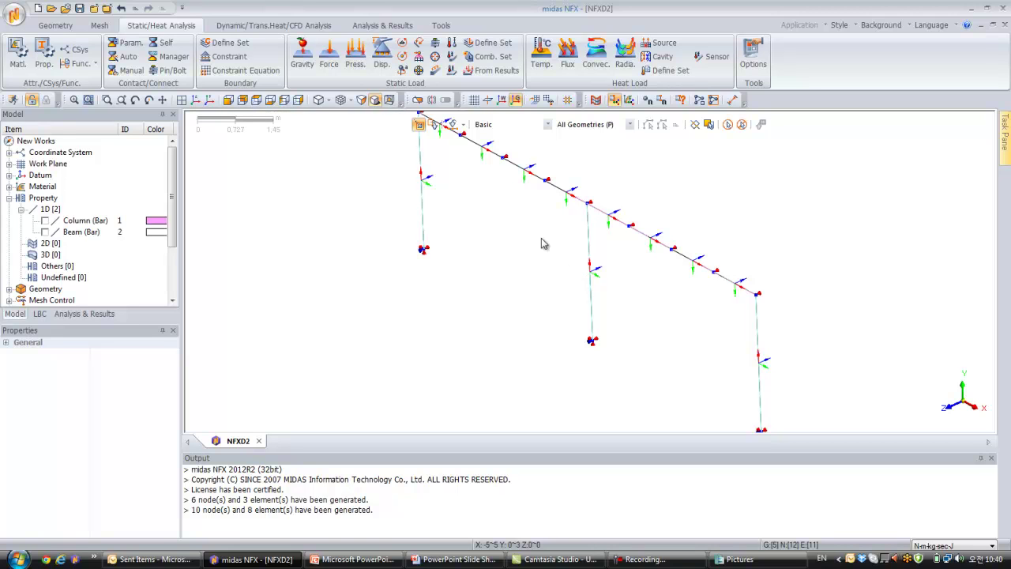
- Define a distributed force beam load on the left bay's four beam elements in Global Y, x2 1, w1 -1 and w2 -2 N/m, and preview it
{"action": "left_click", "coordinate": [438, 71]}
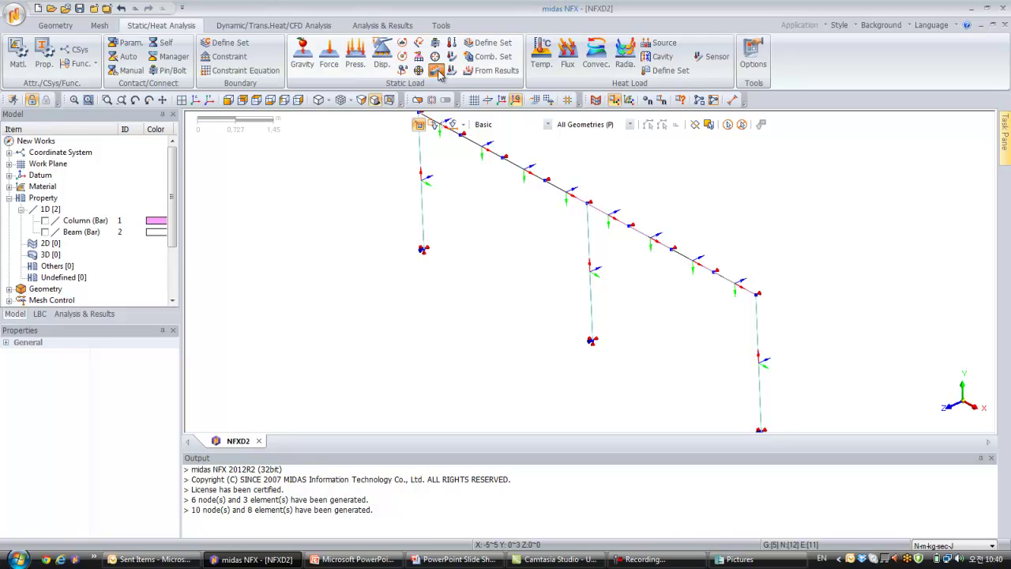
{"action": "middle_click_drag", "start_coordinate": [501, 314], "coordinate": [564, 303]}
{"action": "left_click", "coordinate": [183, 100]}
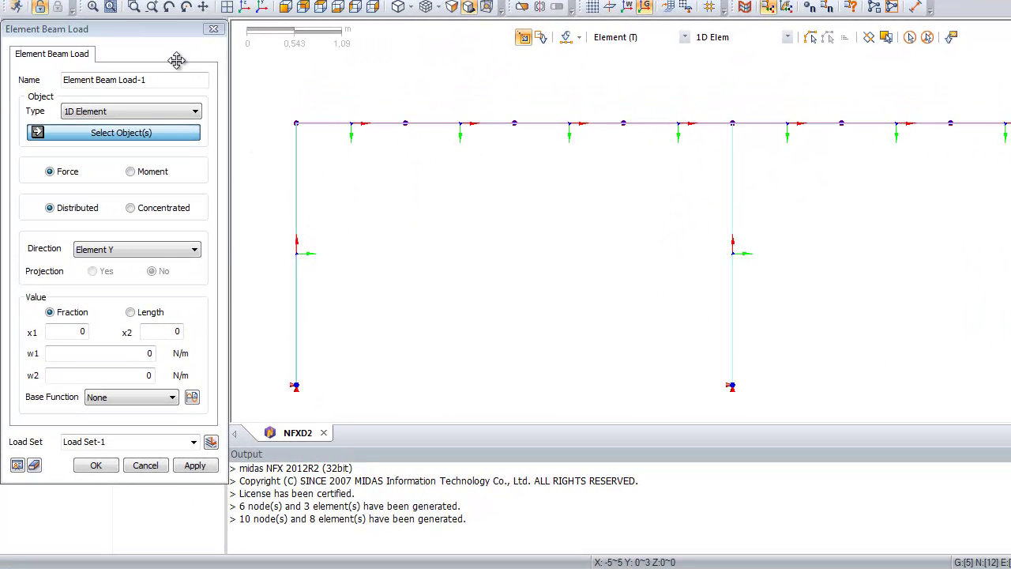
{"action": "left_click_drag", "start_coordinate": [274, 84], "coordinate": [737, 139]}
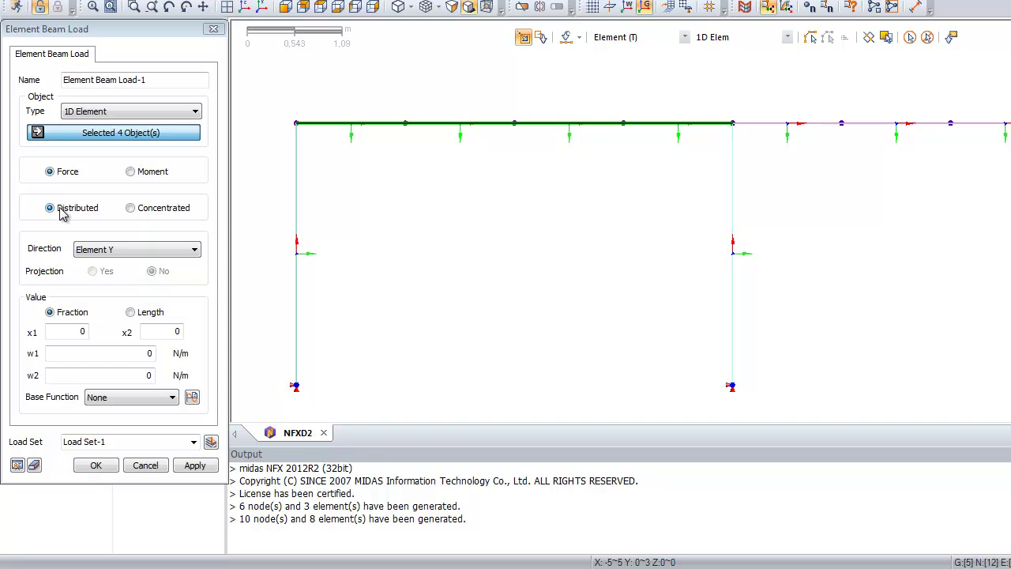
{"action": "left_click", "coordinate": [101, 251]}
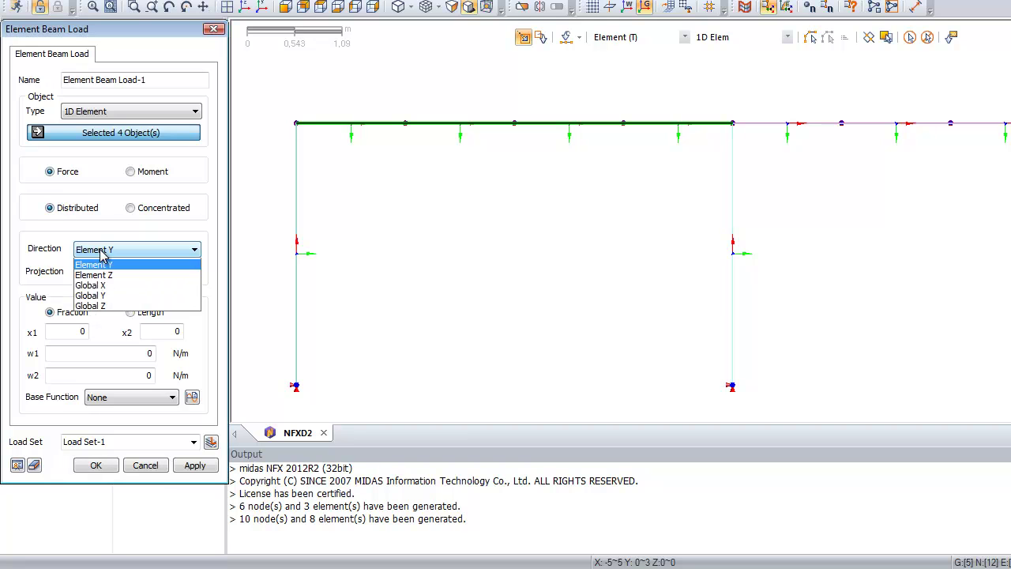
{"action": "left_click", "coordinate": [103, 305]}
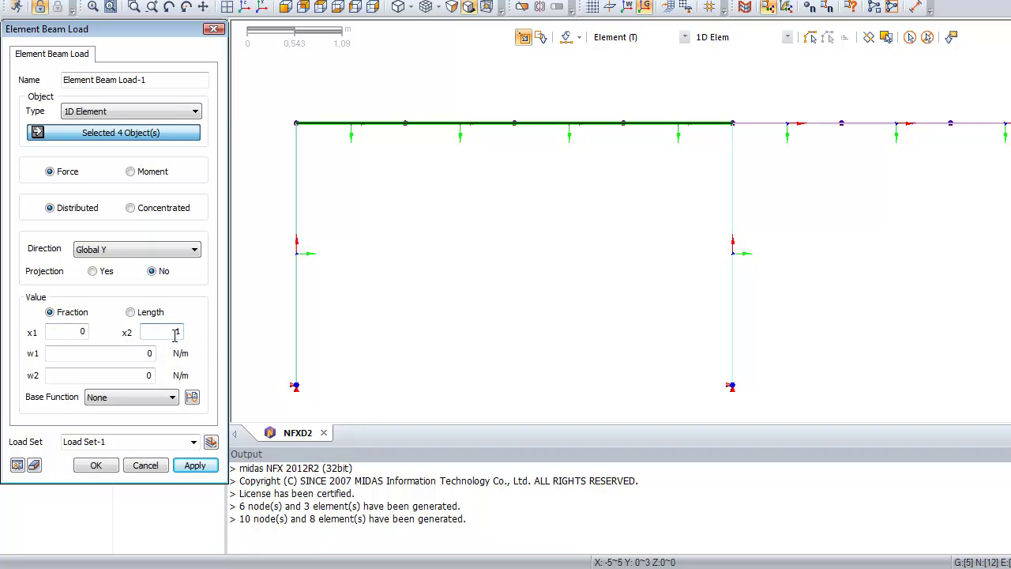
{"action": "left_click", "coordinate": [130, 353]}
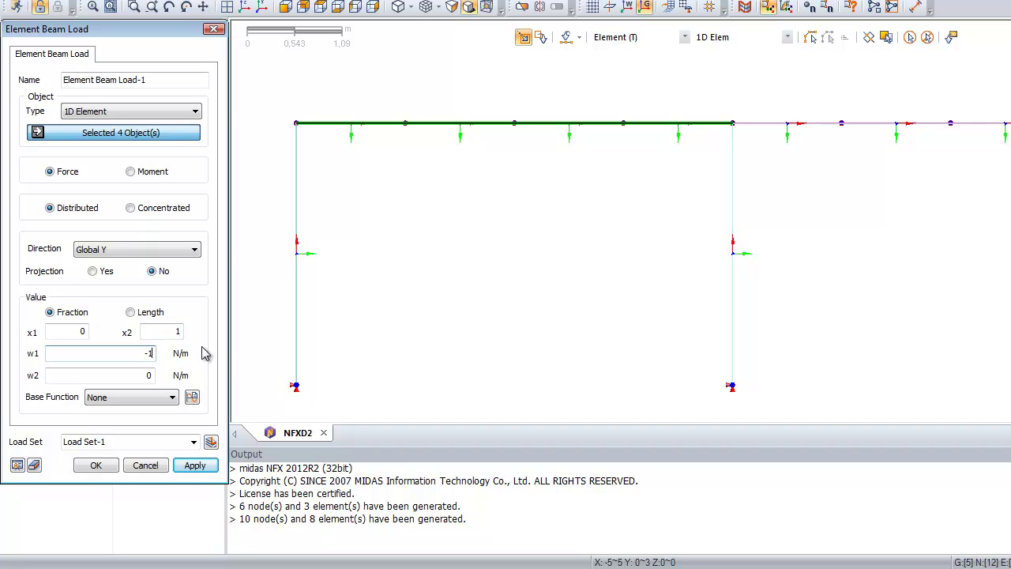
{"action": "key", "text": "Tab"}
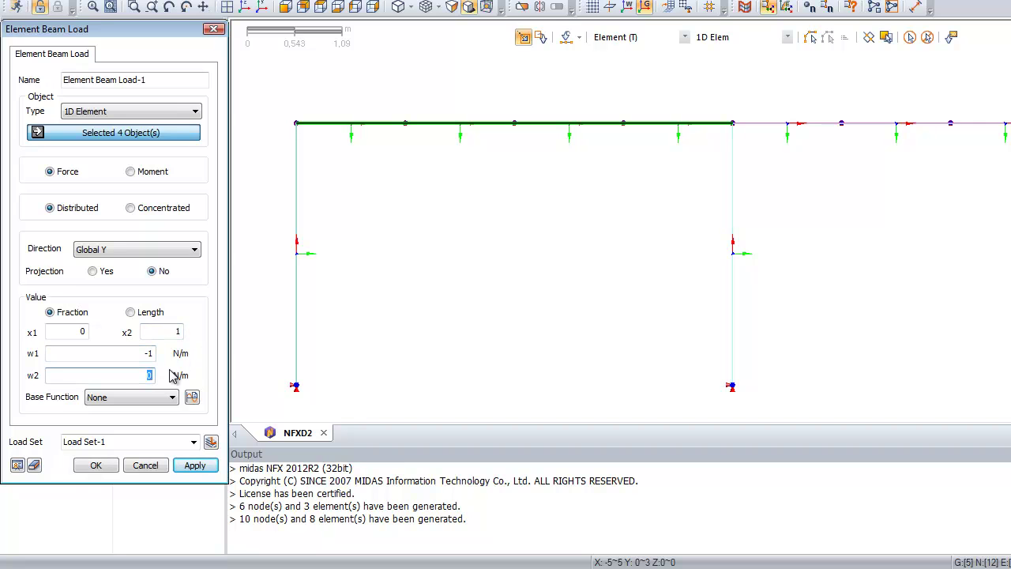
{"action": "left_click", "coordinate": [148, 349]}
{"action": "left_click", "coordinate": [18, 464]}
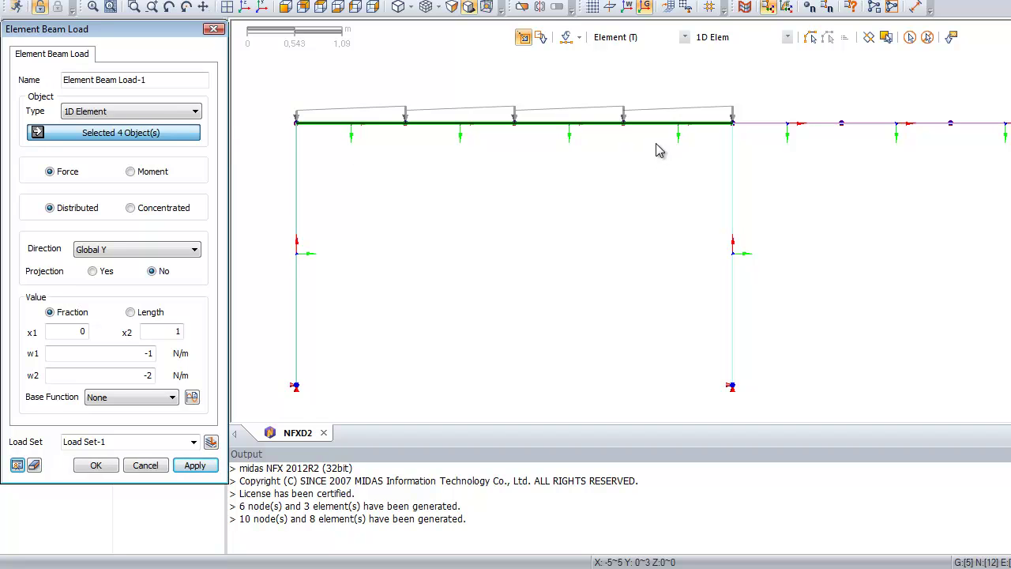
- Apply the beam load to the left bay's beam edge instead of individual elements, preview it, and create it in Load Set-1
{"action": "left_click", "coordinate": [132, 115]}
{"action": "left_click", "coordinate": [131, 123]}
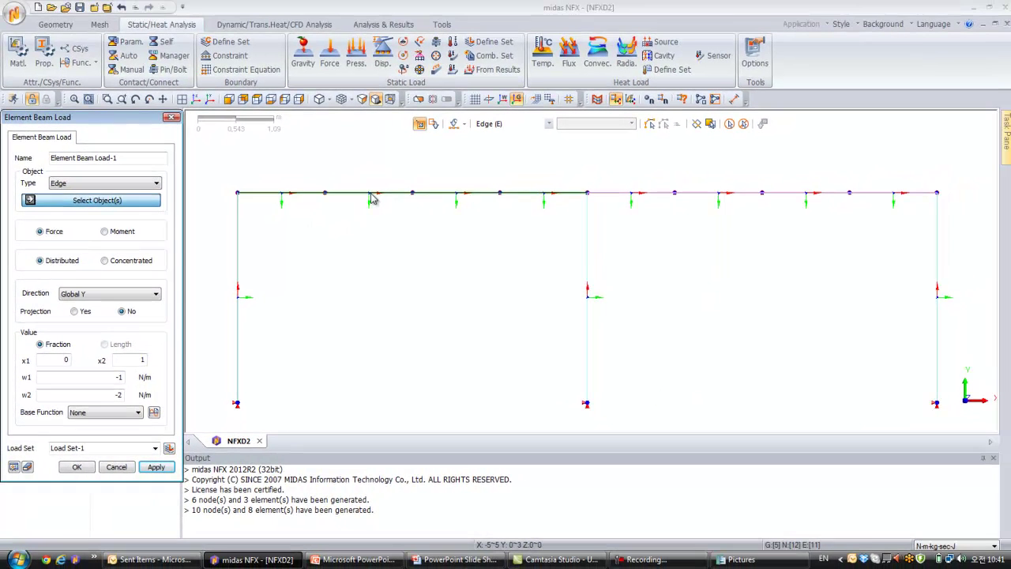
{"action": "left_click", "coordinate": [373, 198]}
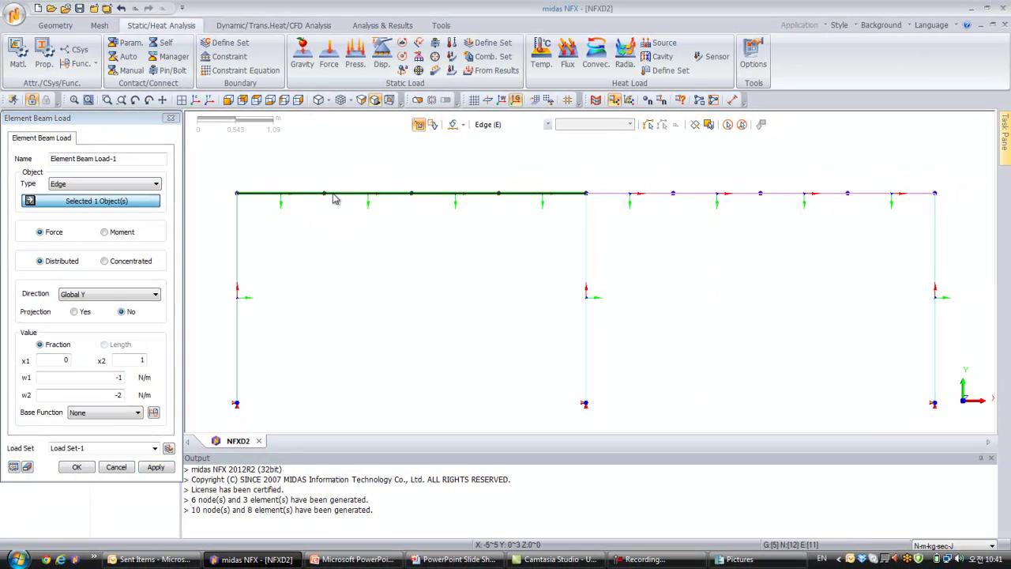
{"action": "left_click", "coordinate": [14, 467]}
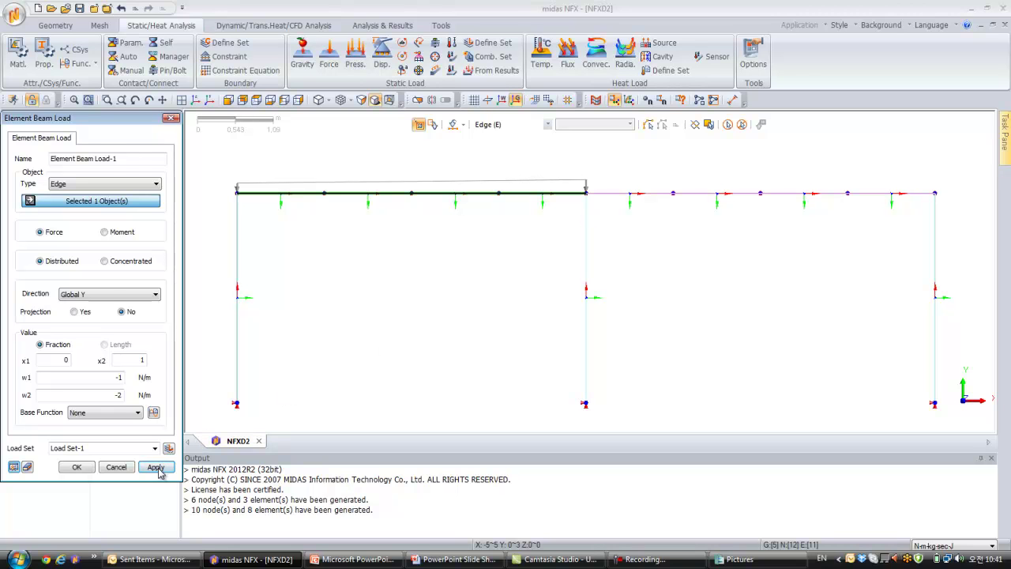
{"action": "left_click", "coordinate": [79, 467]}
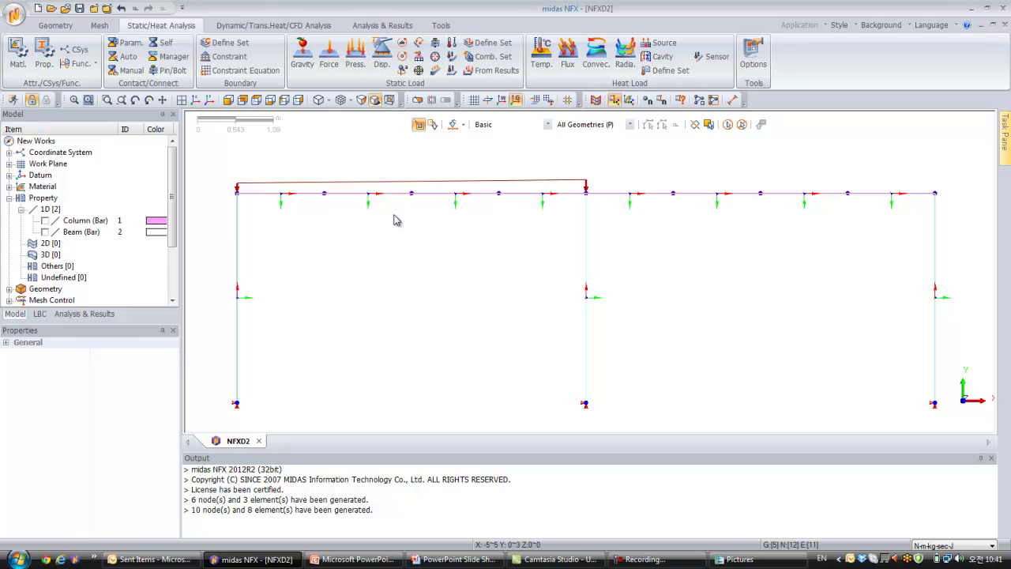
- Apply a -10 N force in Y to the middle beam node of the right bay in Load Set-1
{"action": "left_click", "coordinate": [329, 56]}
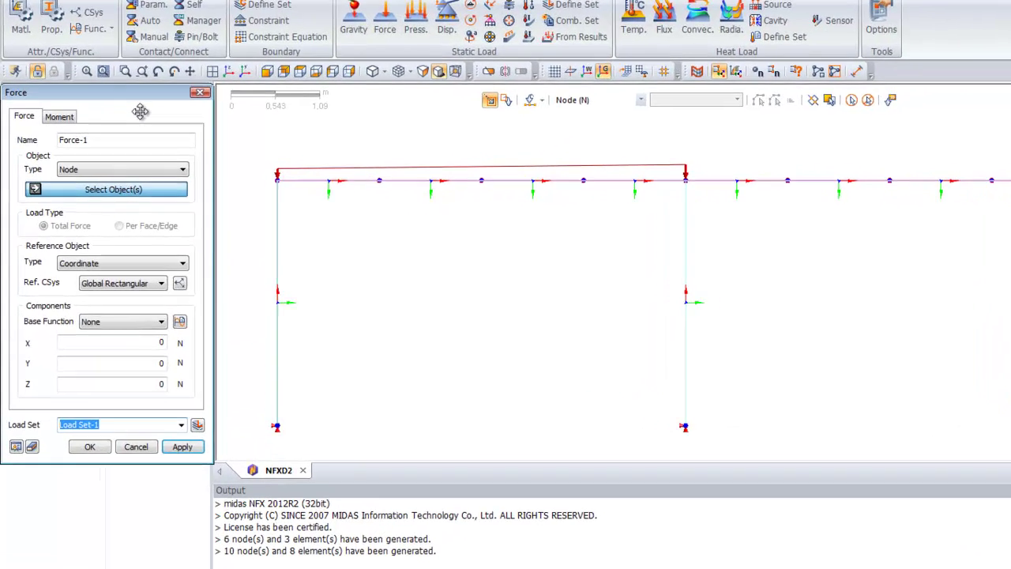
{"action": "left_click_drag", "start_coordinate": [140, 111], "coordinate": [452, 123]}
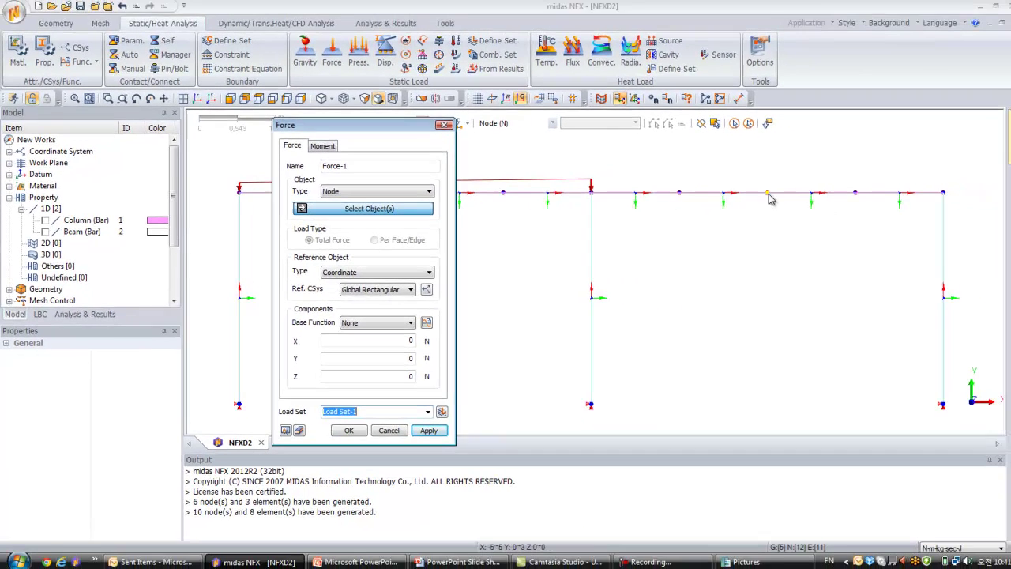
{"action": "left_click", "coordinate": [949, 174]}
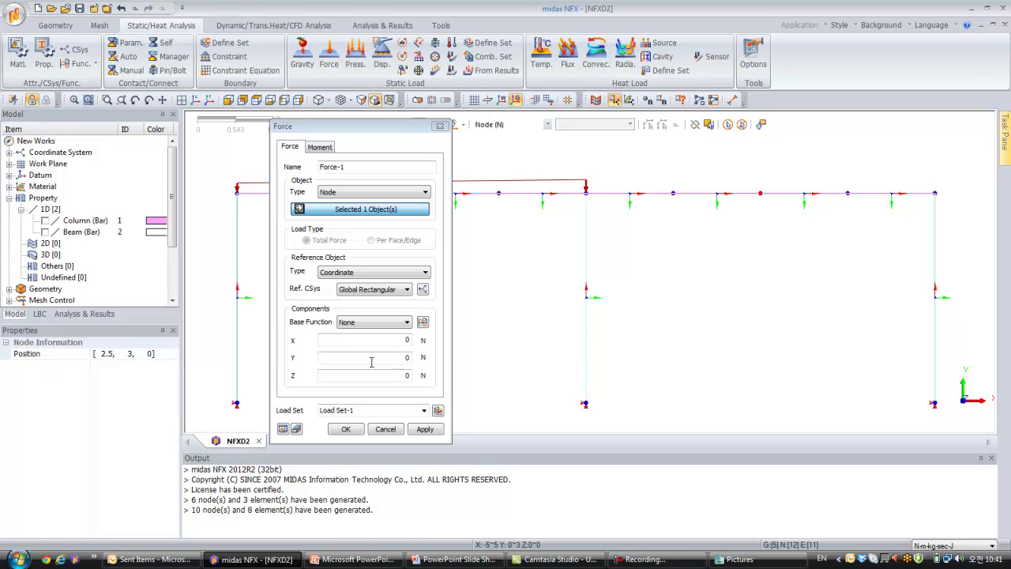
{"action": "left_click", "coordinate": [407, 357]}
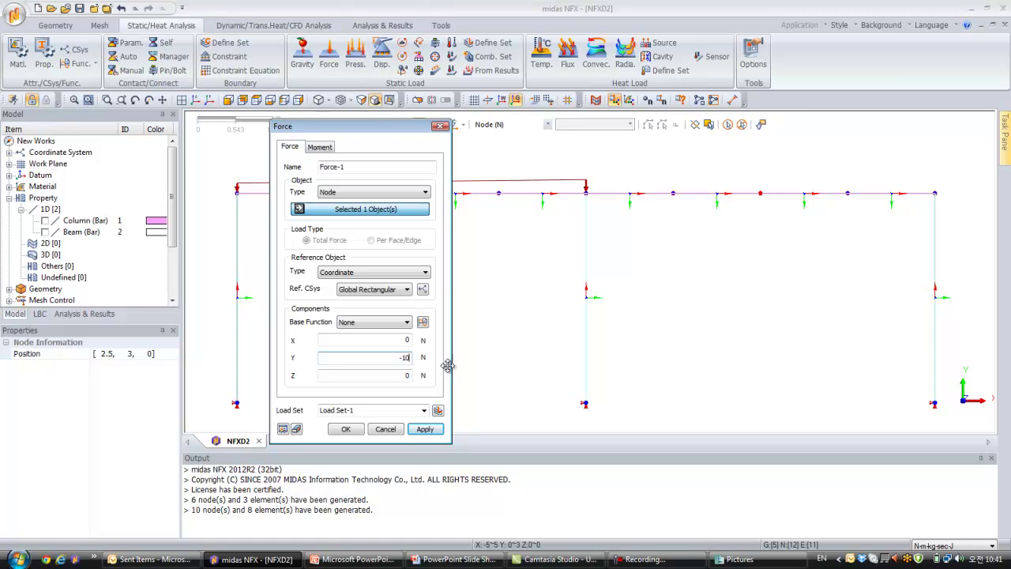
{"action": "left_click", "coordinate": [424, 429]}
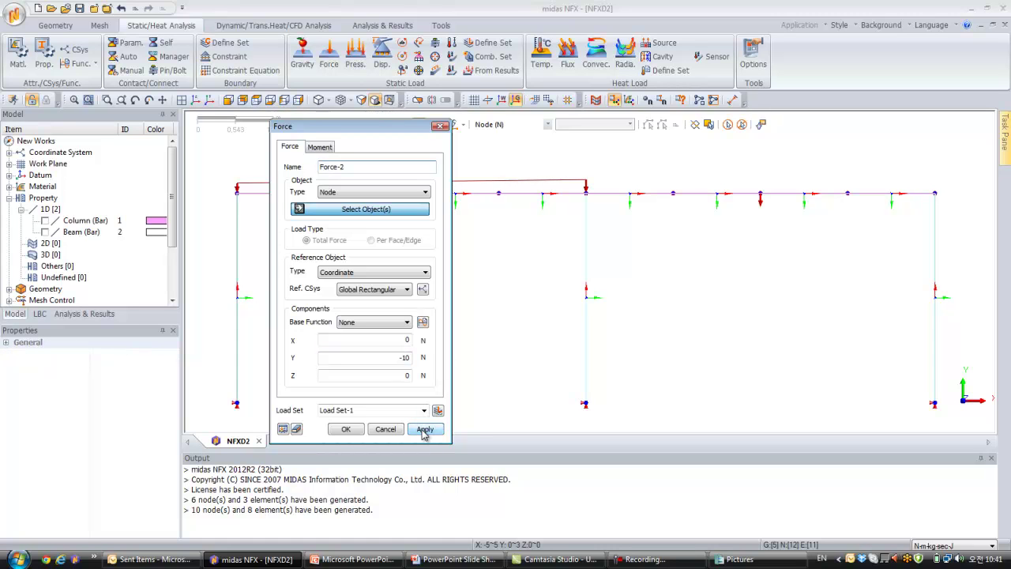
- Apply a 5 N force in X, with Y set to 0, to the three column top nodes in Load Set-1
{"action": "left_click_drag", "start_coordinate": [371, 131], "coordinate": [343, 258]}
{"action": "left_click", "coordinate": [238, 192]}
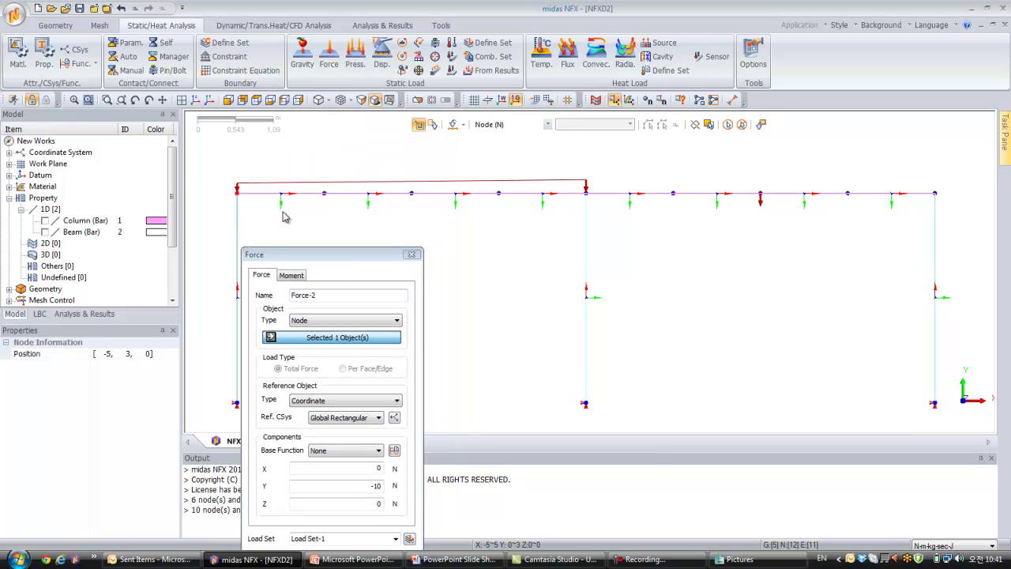
{"action": "left_click", "coordinate": [586, 192]}
{"action": "left_click", "coordinate": [935, 193]}
{"action": "left_click_drag", "start_coordinate": [357, 255], "coordinate": [385, 157]}
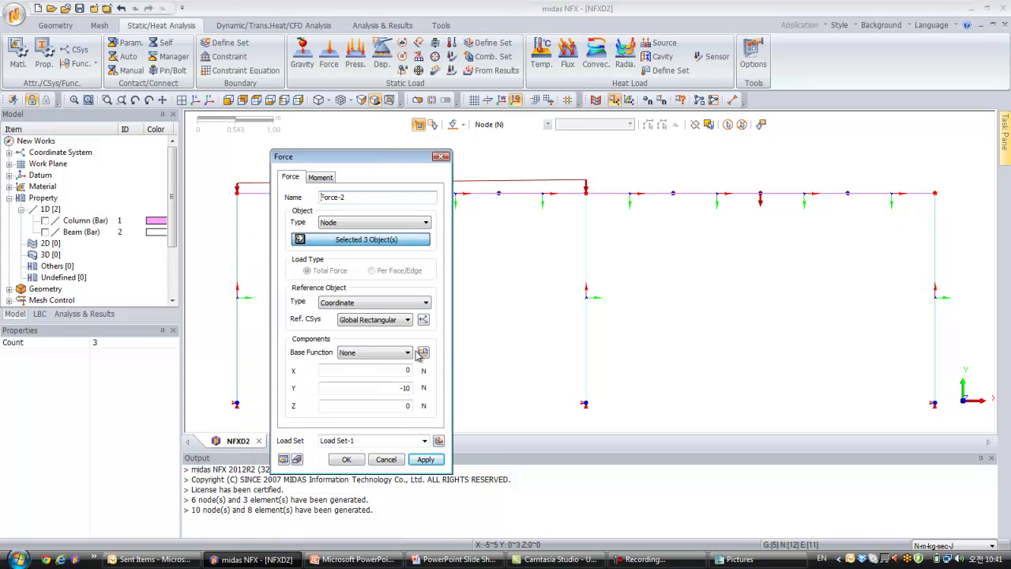
{"action": "double_click", "coordinate": [403, 387]}
{"action": "type", "text": "0"}
{"action": "double_click", "coordinate": [400, 371]}
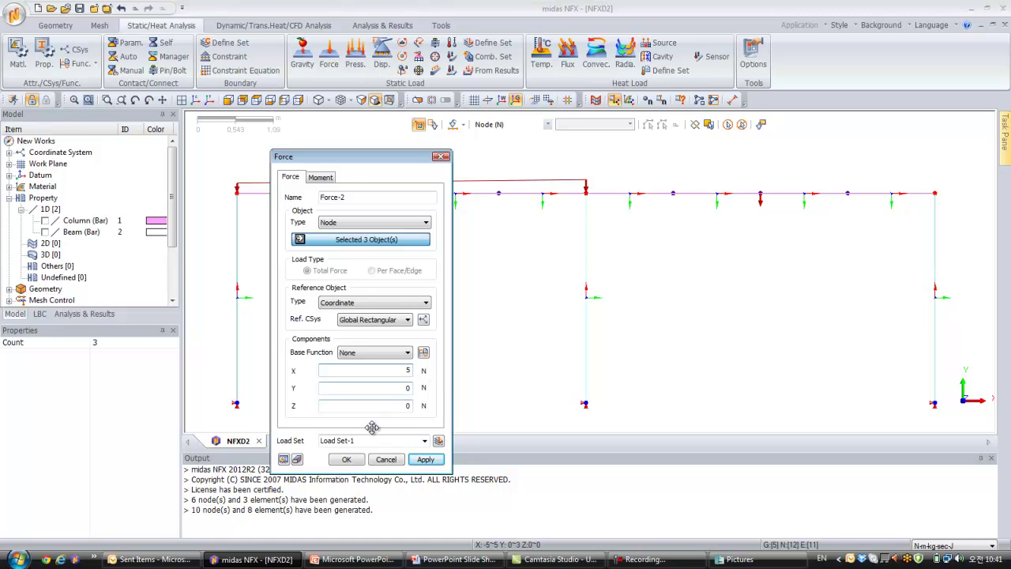
{"action": "left_click", "coordinate": [353, 460]}
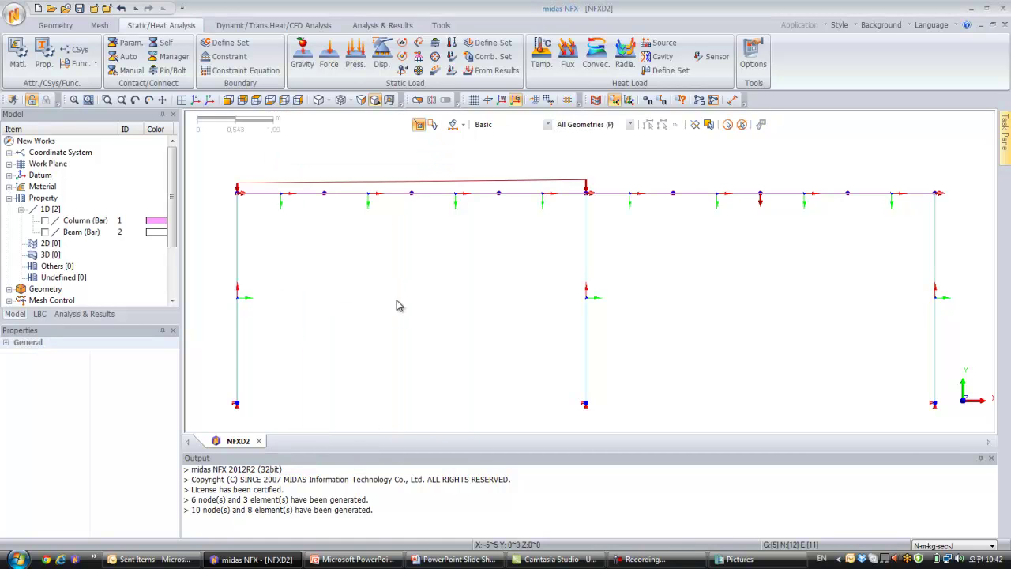
- Show the Column and Beam section shapes briefly on the loaded frame and hide them again
{"action": "left_click", "coordinate": [45, 221]}
{"action": "left_click", "coordinate": [46, 232]}
{"action": "left_click", "coordinate": [45, 232]}
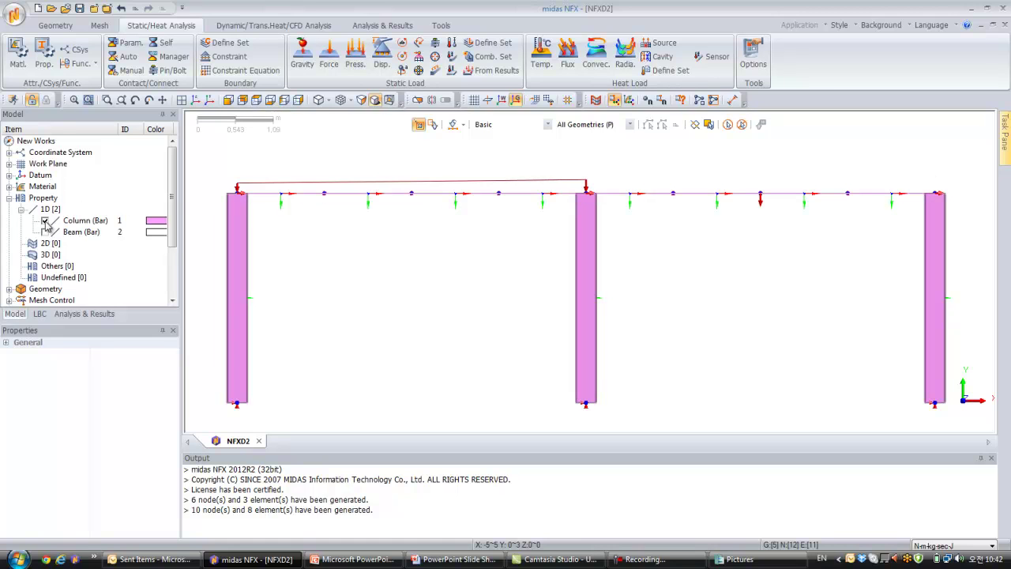
{"action": "left_click", "coordinate": [45, 221]}
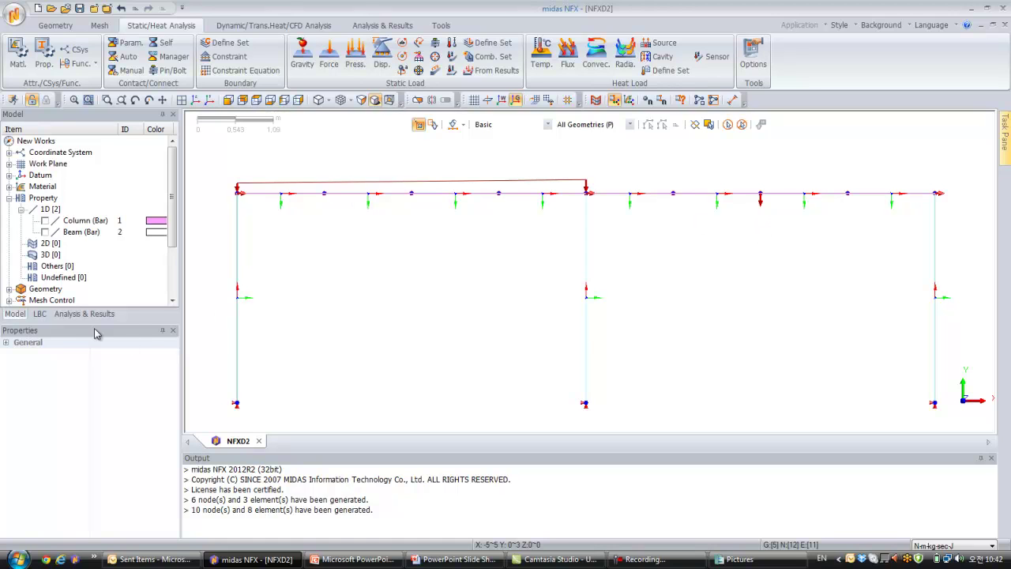
- Create a Linear Static analysis case titled Frame Analysis with the mesh sets, Boundary Set-1 and Load Set-1
{"action": "left_click", "coordinate": [383, 25]}
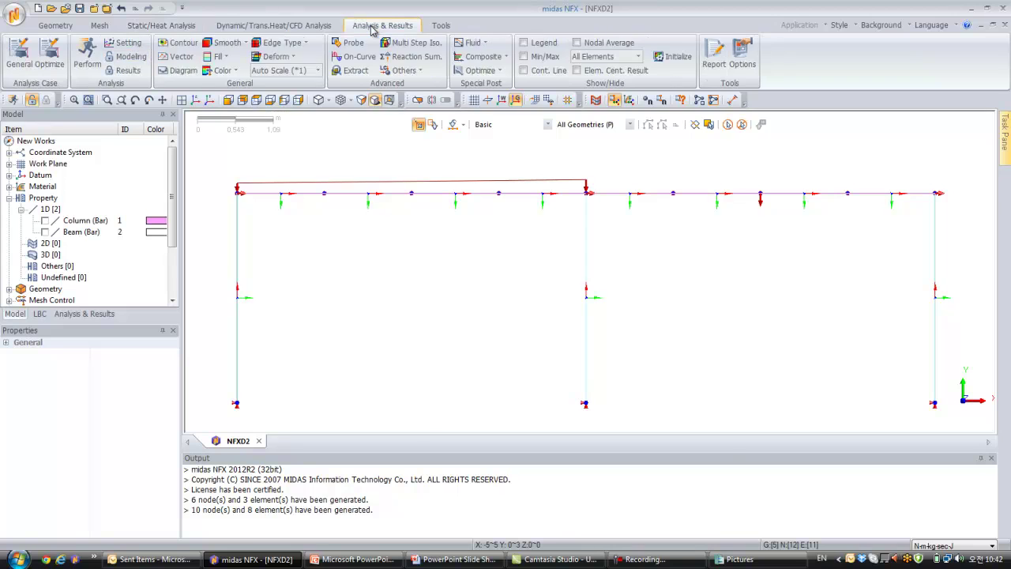
{"action": "left_click", "coordinate": [18, 66]}
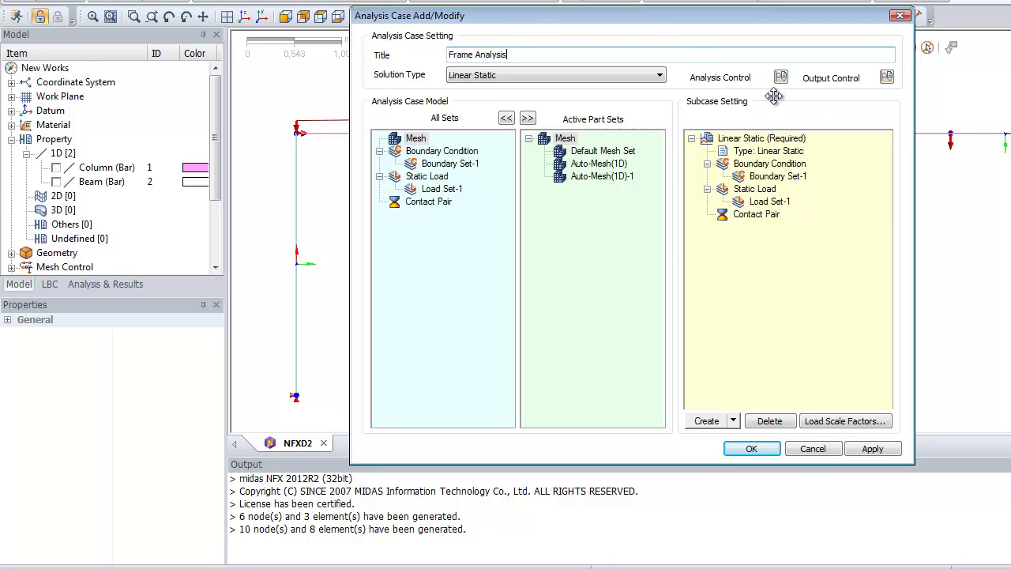
{"action": "left_click", "coordinate": [755, 451]}
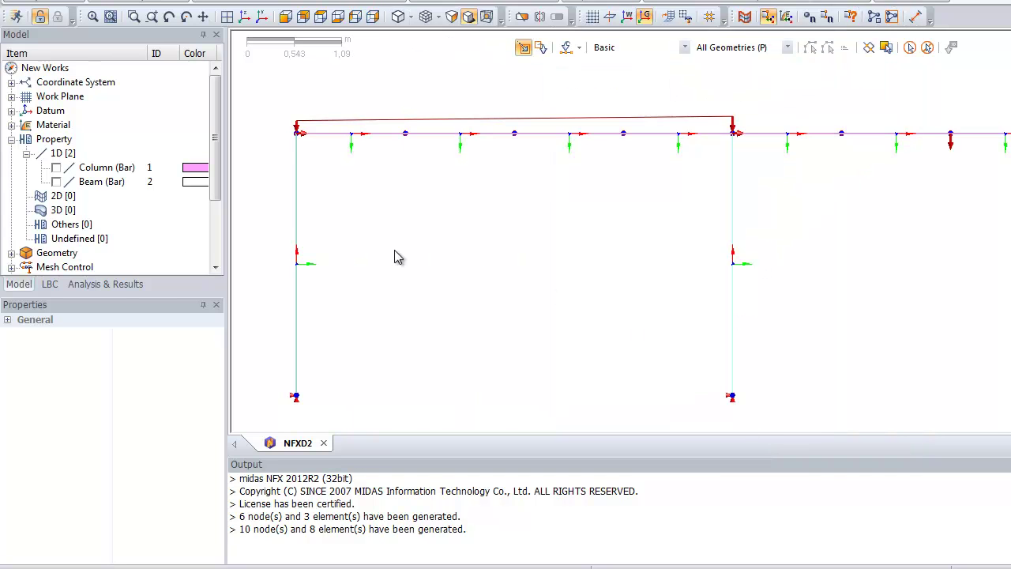
- Solve the Frame Analysis case, saving the model as NFXD2 over the existing file
{"action": "left_click", "coordinate": [124, 286]}
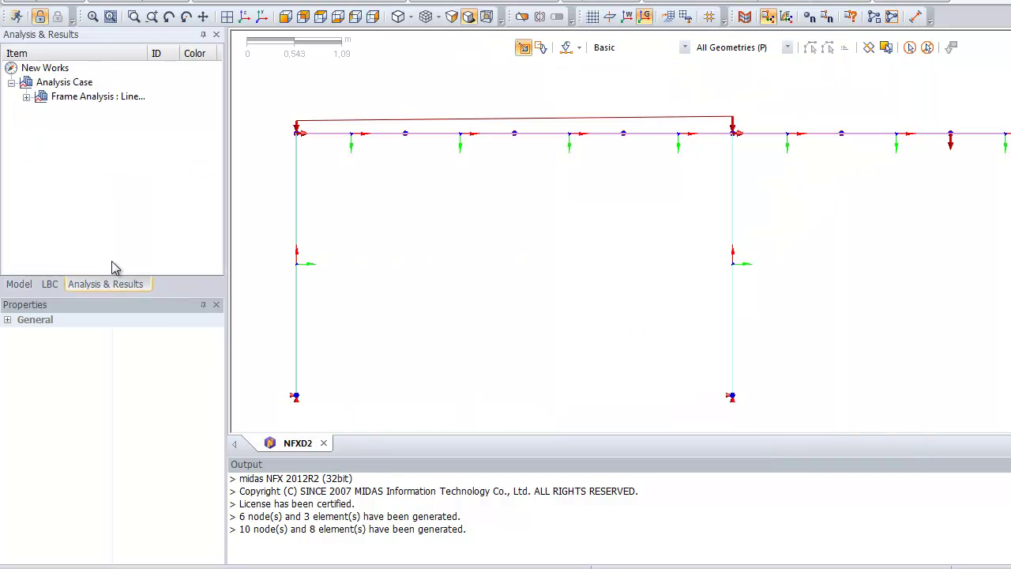
{"action": "right_click", "coordinate": [86, 103]}
{"action": "left_click", "coordinate": [111, 105]}
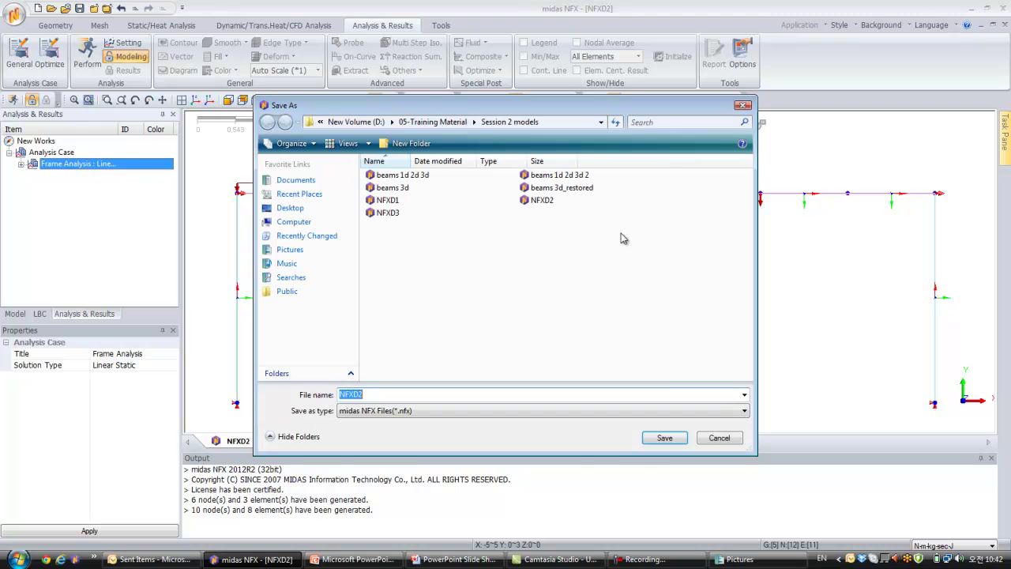
{"action": "left_click", "coordinate": [661, 440]}
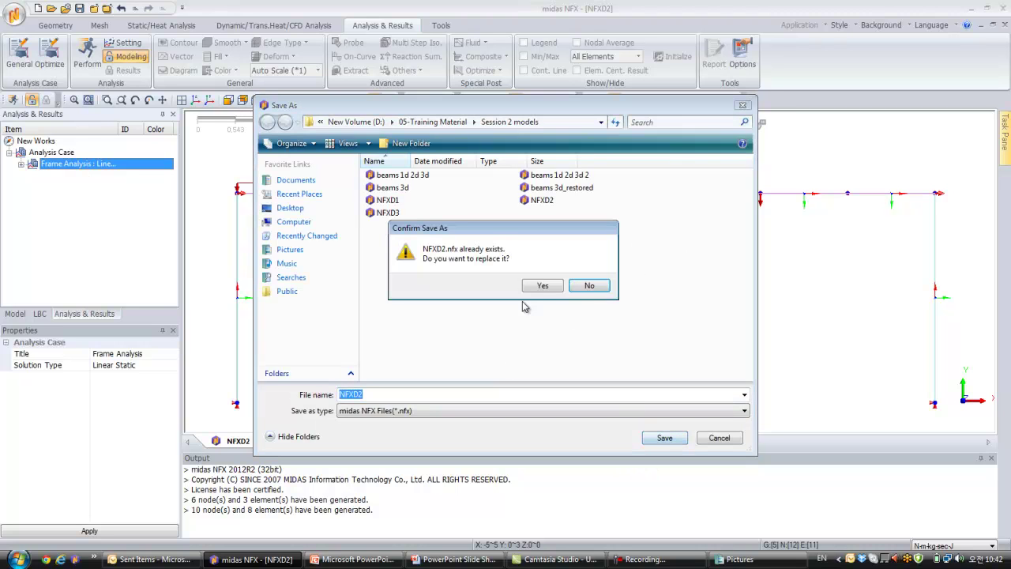
{"action": "left_click", "coordinate": [542, 287]}
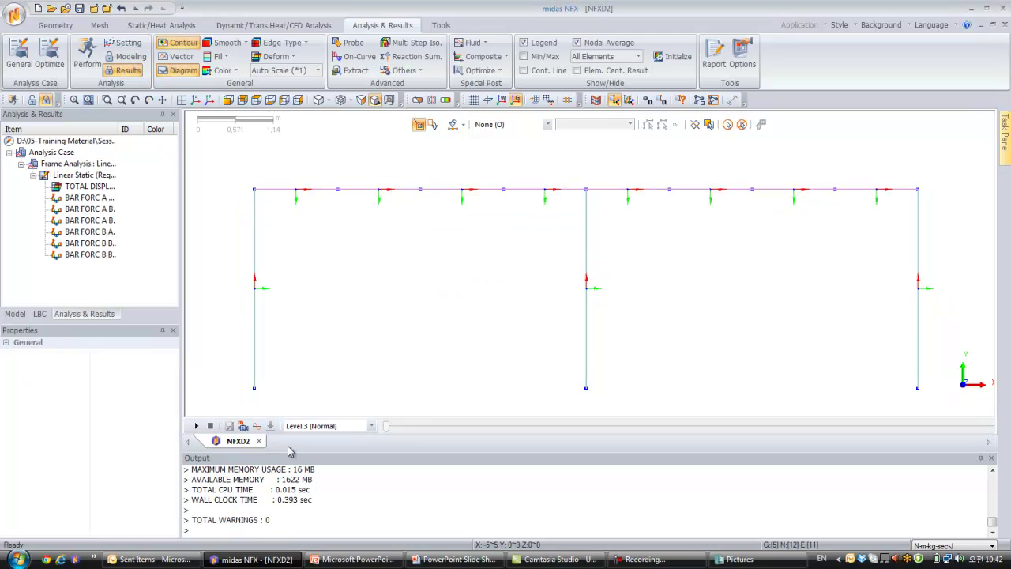
- Display the total displacement result and examine the deformed frame in 3D
{"action": "double_click", "coordinate": [89, 186]}
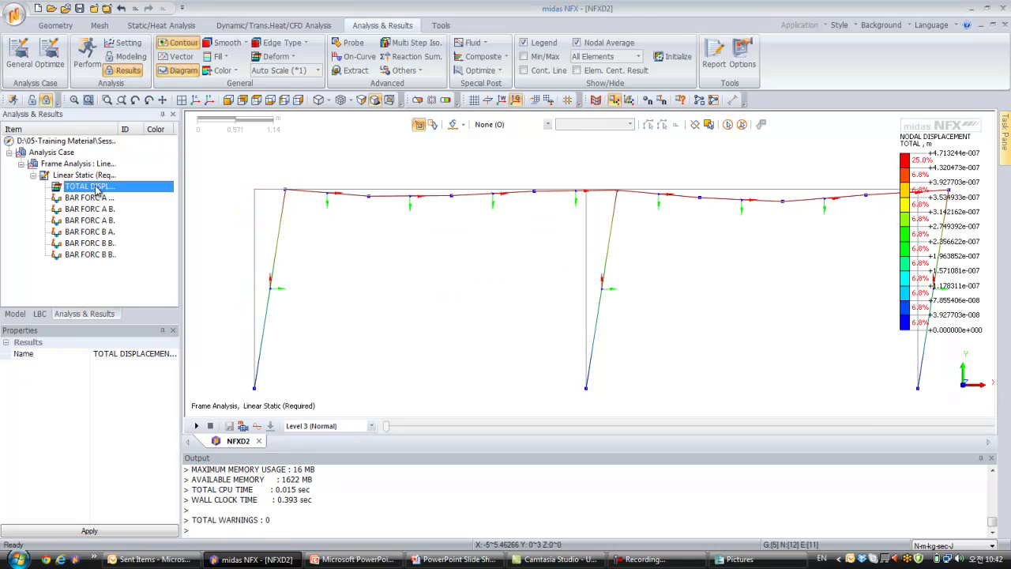
{"action": "middle_click_drag", "start_coordinate": [429, 227], "coordinate": [388, 239]}
{"action": "middle_click_drag", "start_coordinate": [699, 247], "coordinate": [677, 253]}
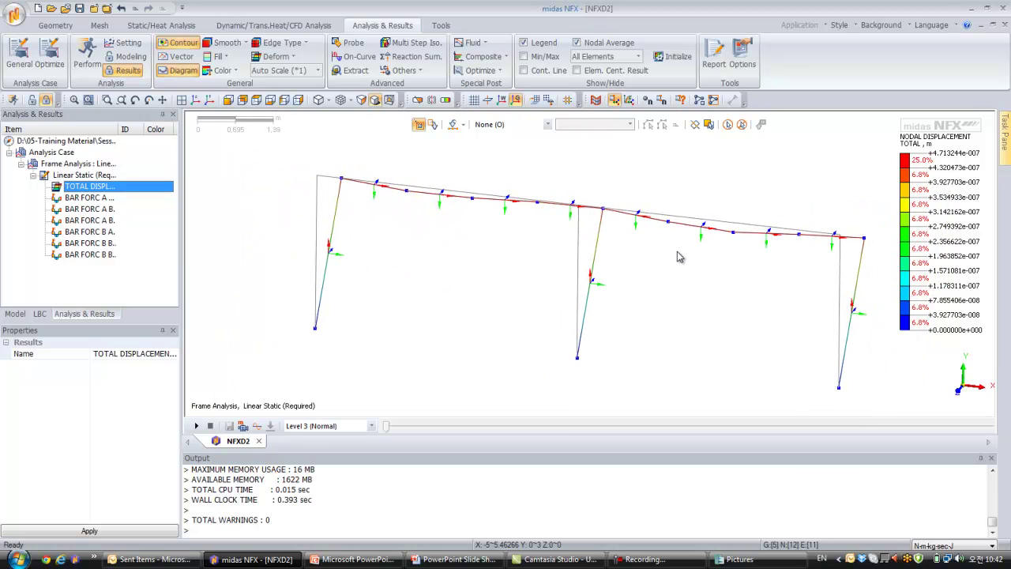
- View the deformed frame at Real scale, then return the deformation to Auto Scale (*1)
{"action": "left_click", "coordinate": [320, 70]}
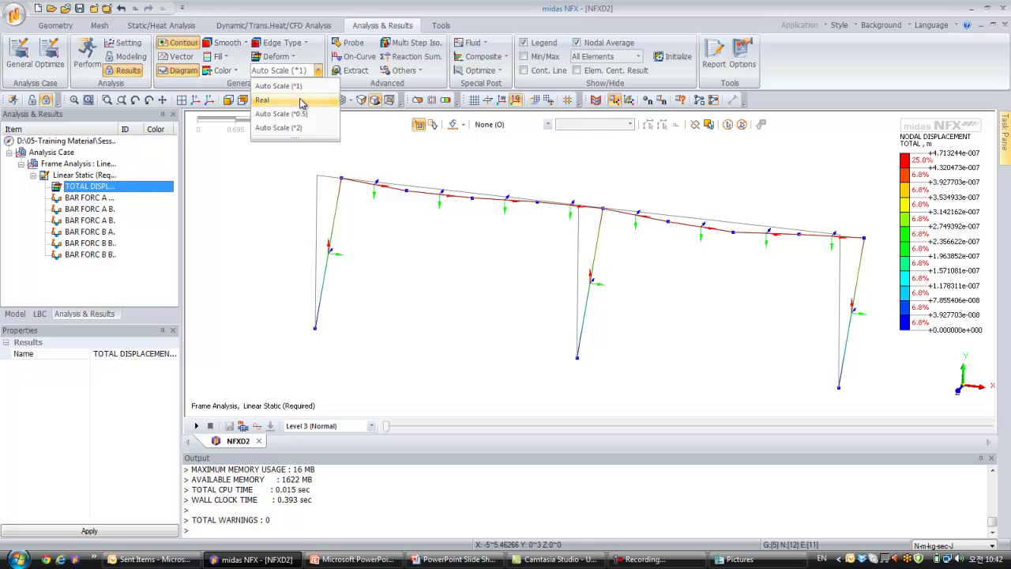
{"action": "left_click", "coordinate": [303, 99]}
{"action": "middle_click_drag", "start_coordinate": [406, 229], "coordinate": [373, 220]}
{"action": "left_click", "coordinate": [317, 70]}
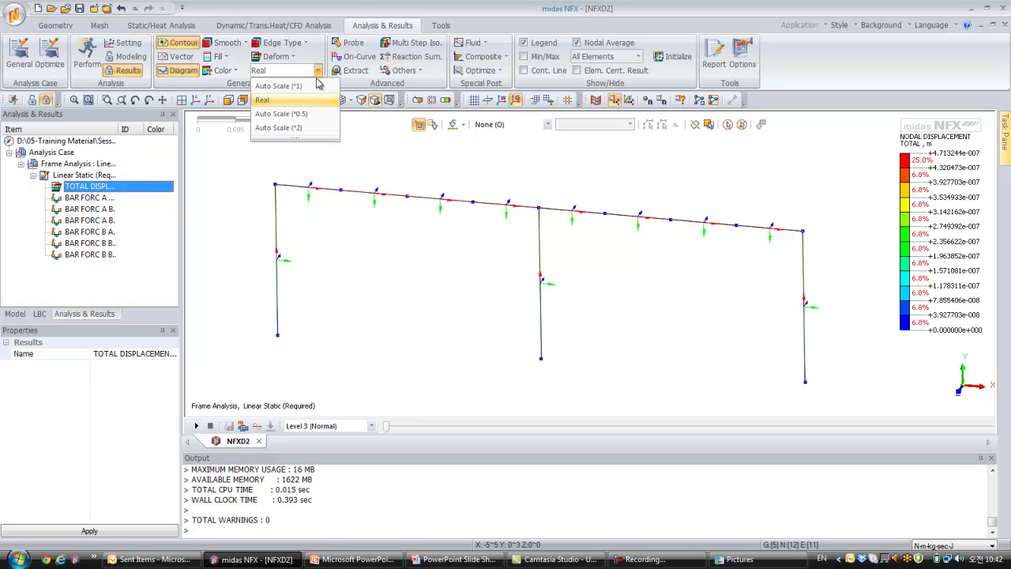
{"action": "left_click", "coordinate": [296, 107]}
- Show the Column and Beam bars with their section shapes and play the animation of the total displacement
{"action": "left_click", "coordinate": [15, 314]}
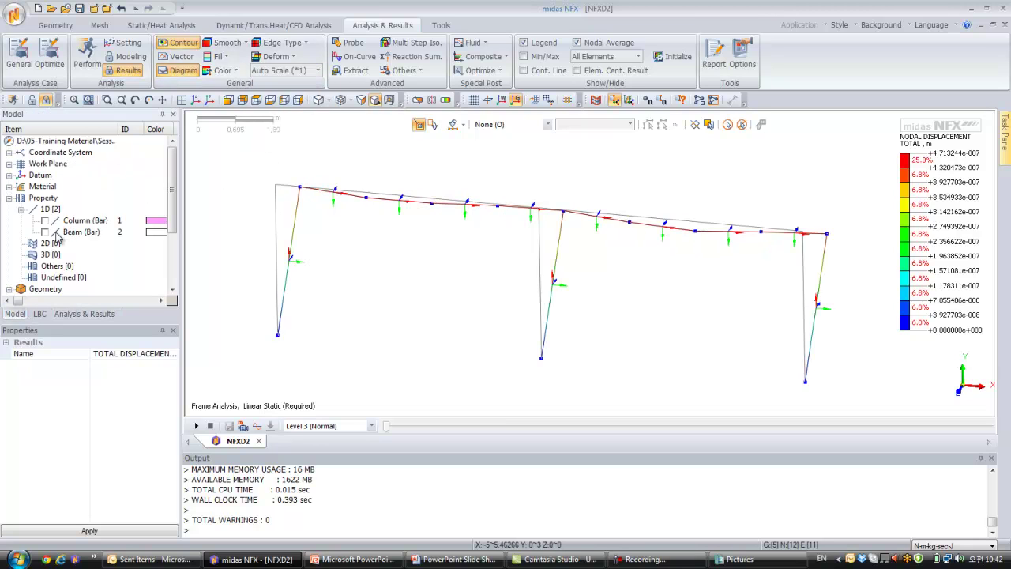
{"action": "left_click", "coordinate": [45, 220]}
{"action": "left_click", "coordinate": [44, 231]}
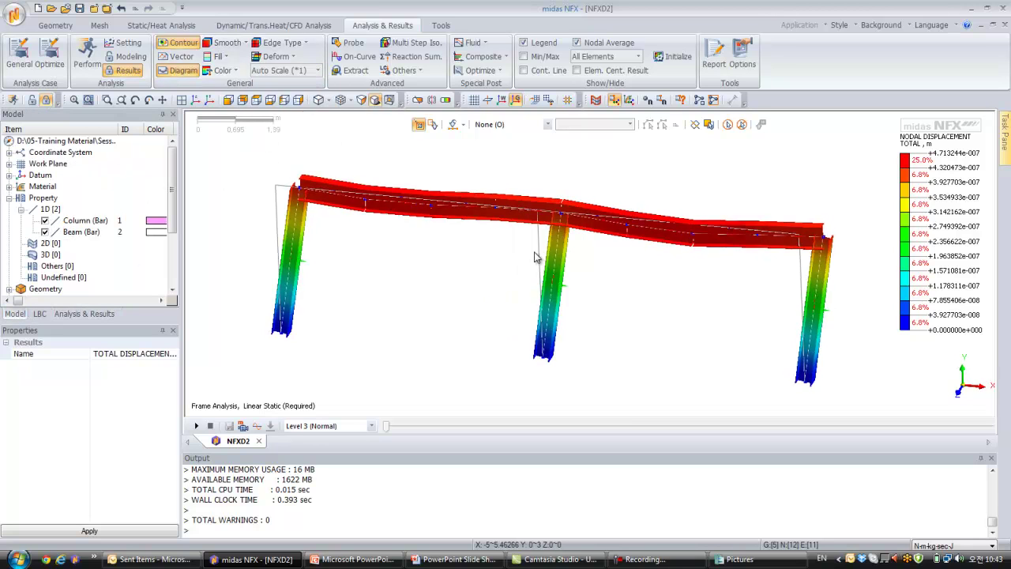
{"action": "middle_click_drag", "start_coordinate": [542, 257], "coordinate": [560, 226]}
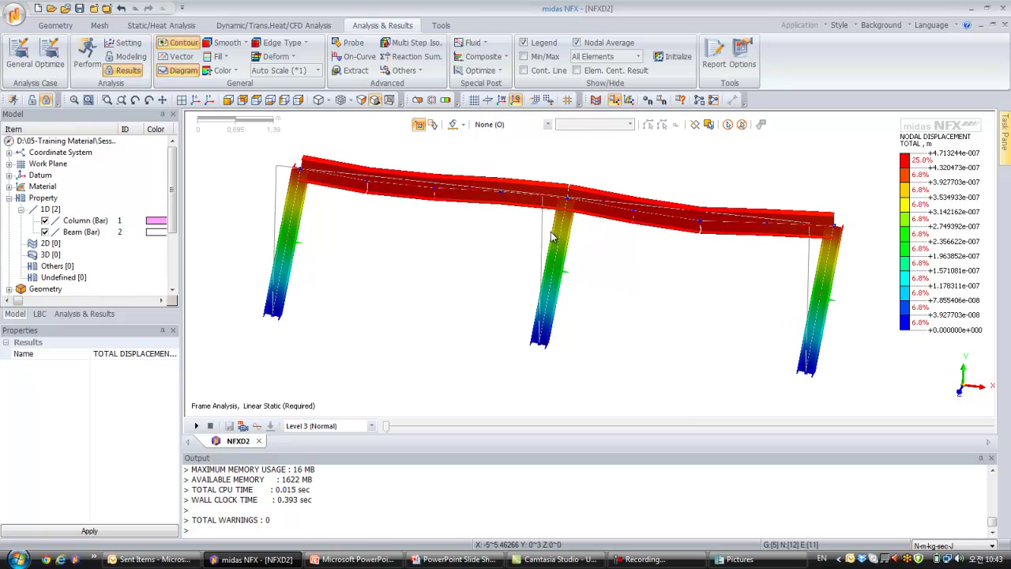
{"action": "middle_click_drag", "start_coordinate": [412, 267], "coordinate": [416, 267]}
{"action": "left_click", "coordinate": [197, 426]}
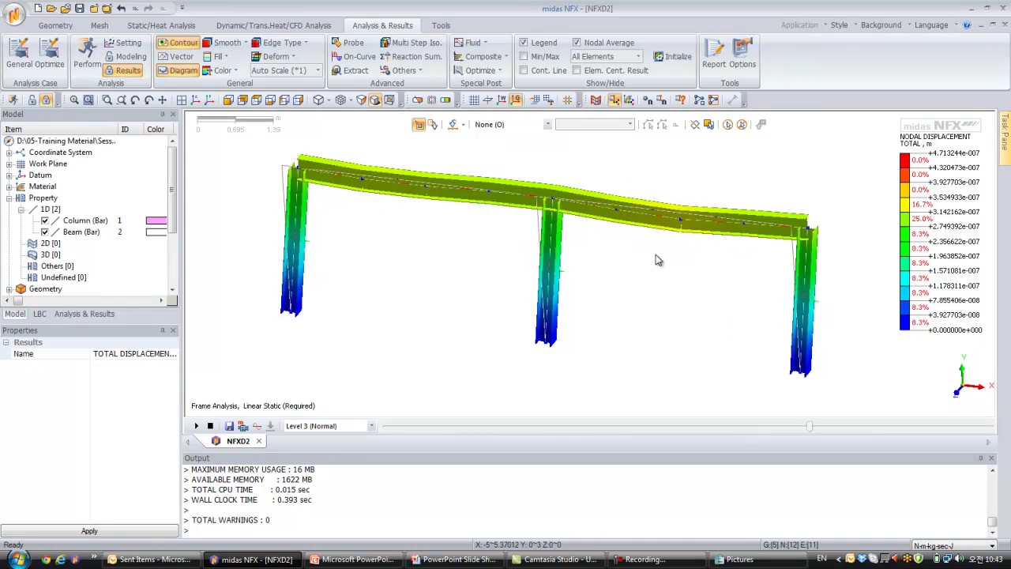
- Hide the section shapes of the Column and Beam bars on the deformed frame
{"action": "left_click", "coordinate": [83, 313]}
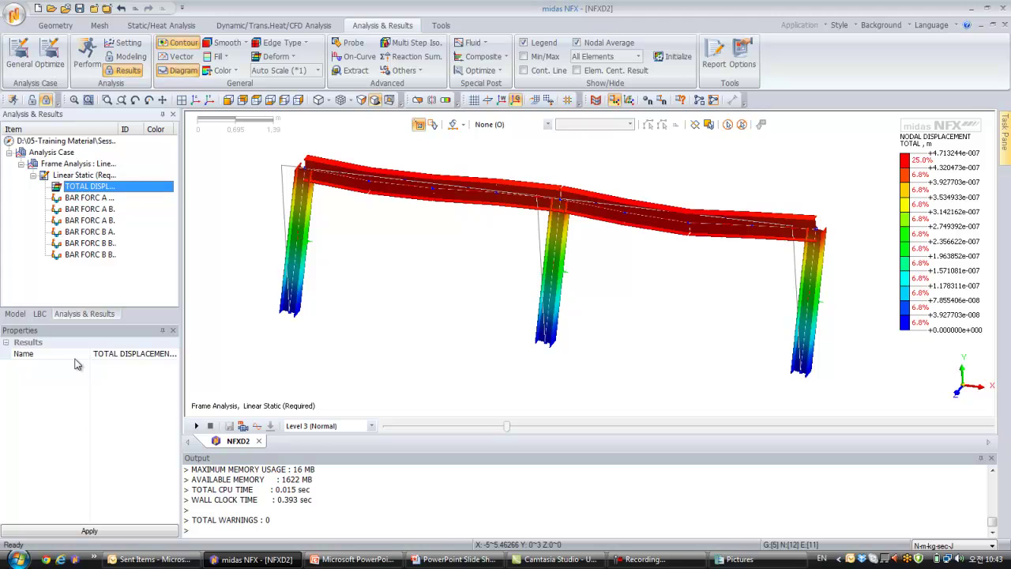
{"action": "left_click", "coordinate": [15, 314]}
{"action": "left_click", "coordinate": [45, 221]}
{"action": "left_click", "coordinate": [45, 232]}
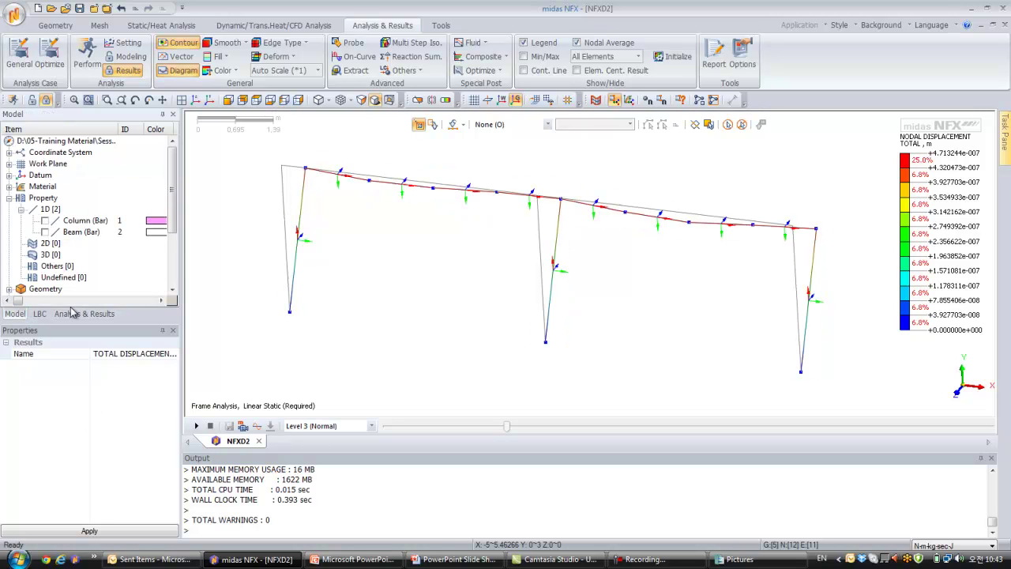
- Widen the results list and display the BAR FORC A AXIAL FORCE diagram on the frame
{"action": "left_click", "coordinate": [76, 316]}
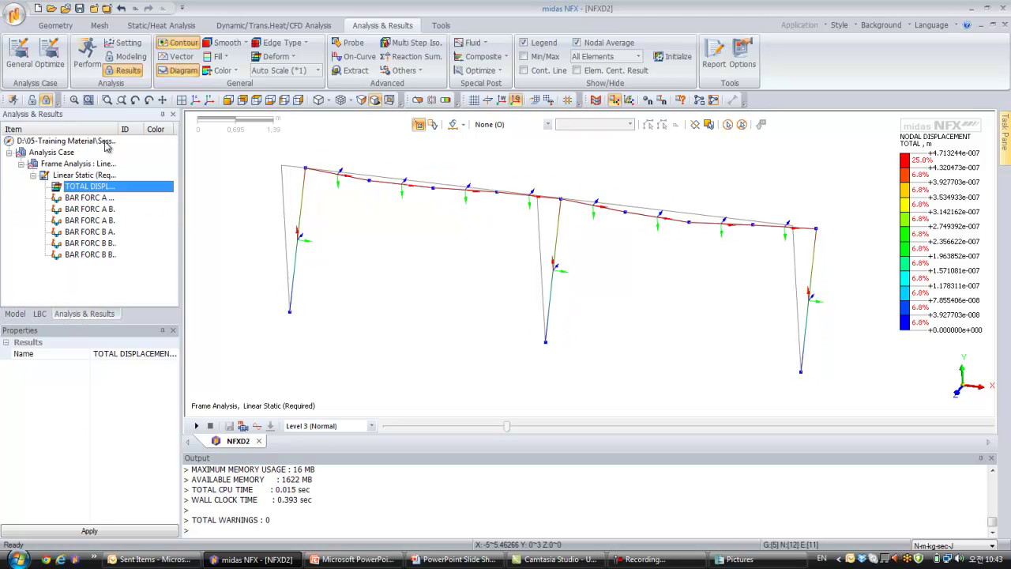
{"action": "left_click_drag", "start_coordinate": [118, 126], "coordinate": [171, 131]}
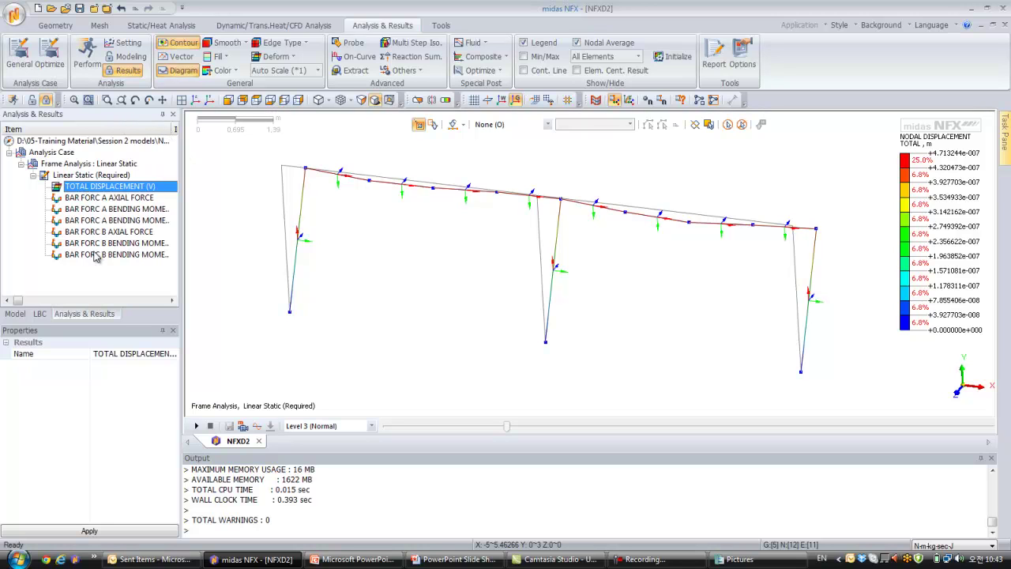
{"action": "left_click", "coordinate": [110, 198]}
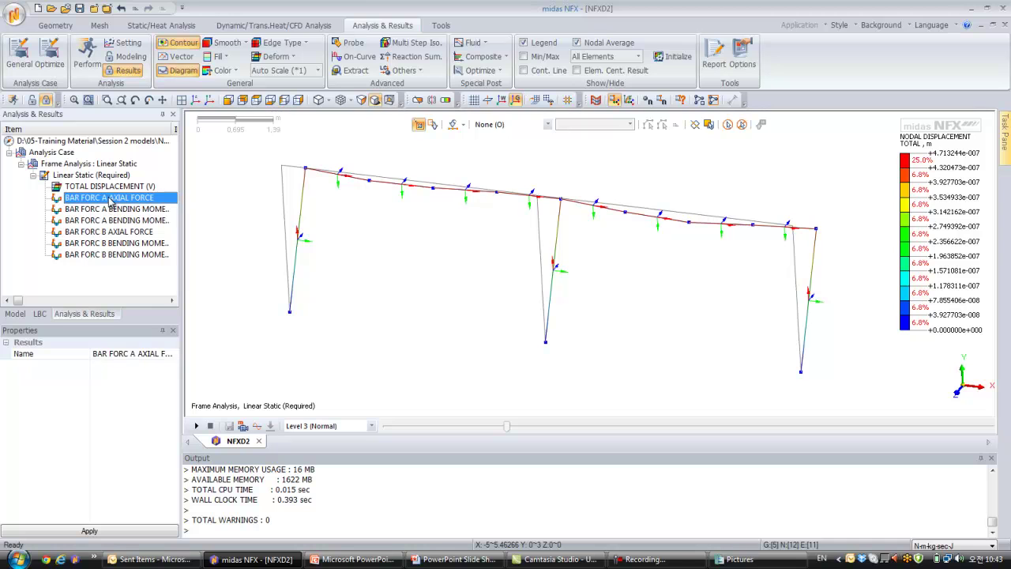
{"action": "middle_click_drag", "start_coordinate": [305, 282], "coordinate": [387, 257]}
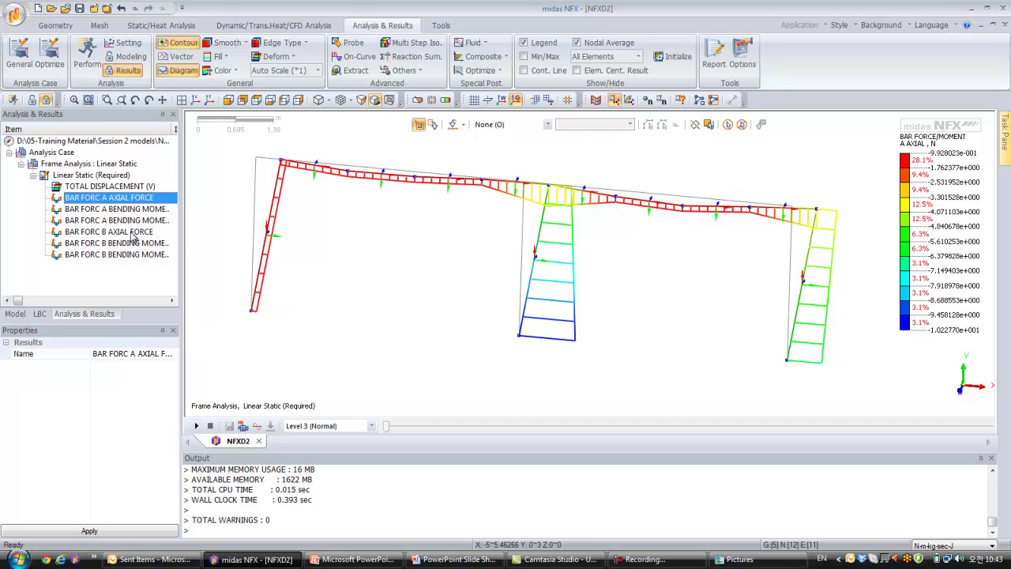
- Widen the results list to show the full result names and display the BAR FORC A BENDING MOMENT Z diagram
{"action": "left_click_drag", "start_coordinate": [181, 145], "coordinate": [225, 144]}
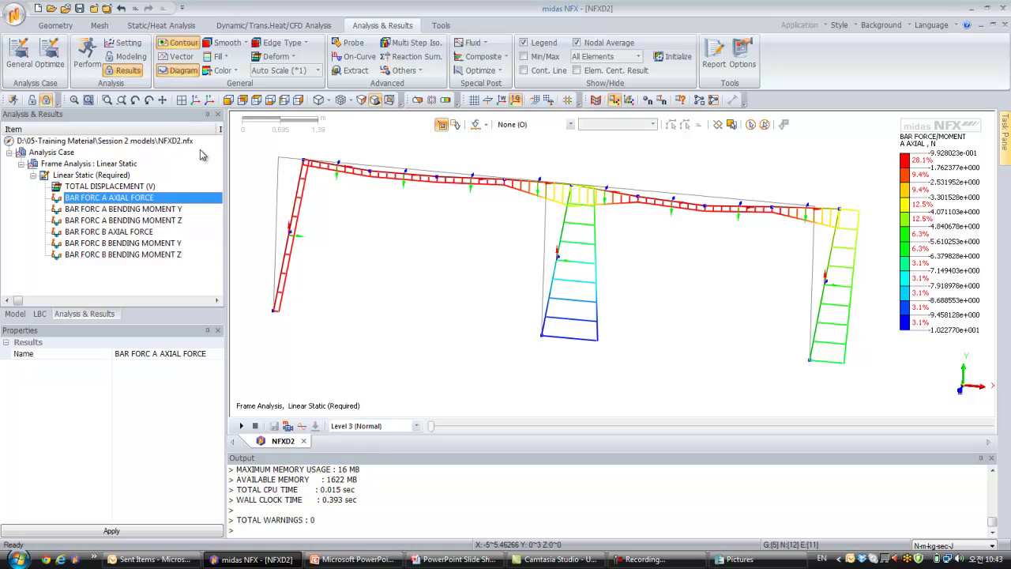
{"action": "left_click", "coordinate": [172, 223]}
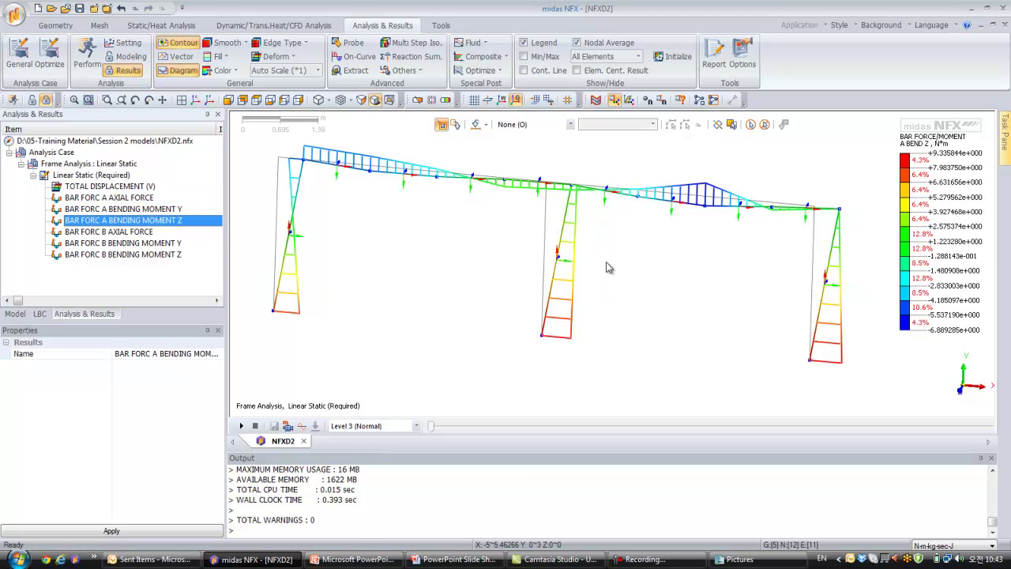
{"action": "middle_click_drag", "start_coordinate": [648, 269], "coordinate": [639, 265]}
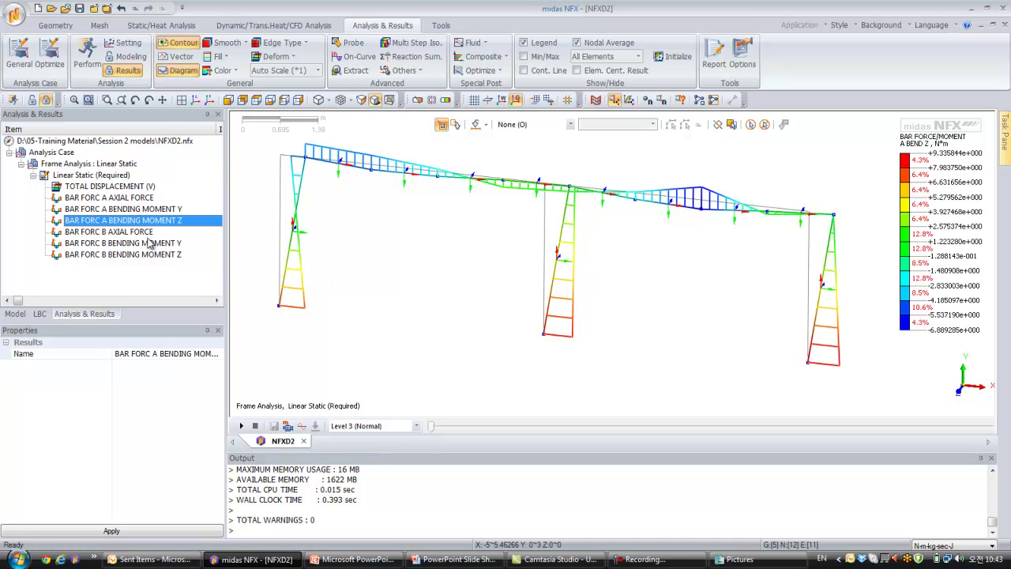
- Insert the BAR STRS A MAXIMUM result from Bar Element Stresses into the Linear Static subcase and display its diagram
{"action": "right_click", "coordinate": [91, 176]}
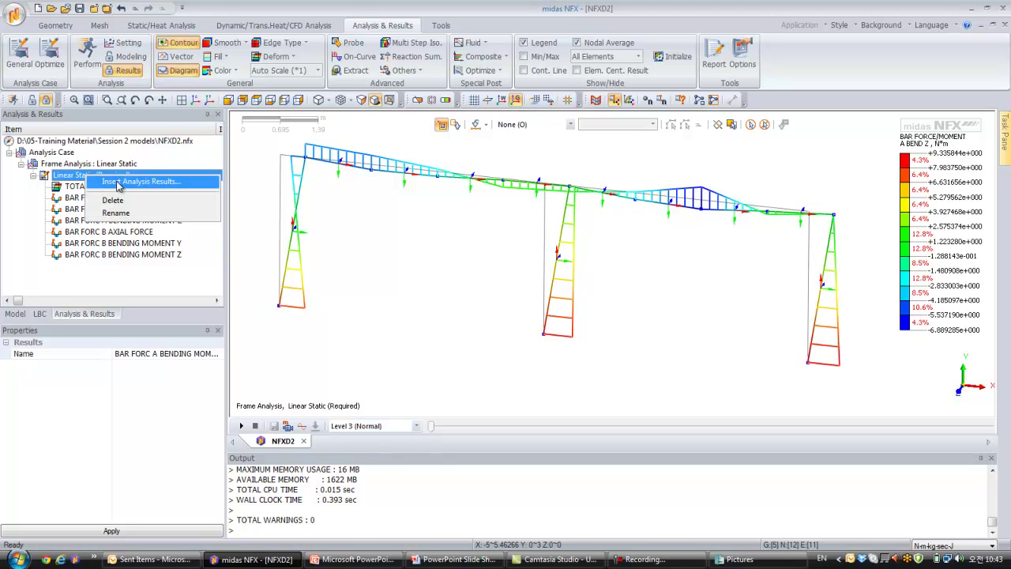
{"action": "left_click", "coordinate": [117, 185]}
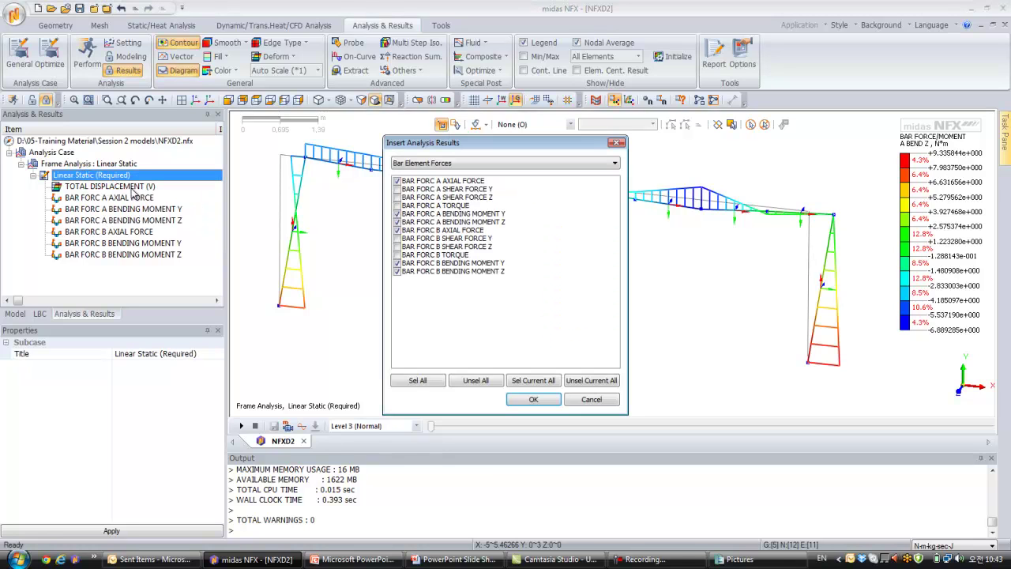
{"action": "left_click", "coordinate": [461, 163]}
{"action": "left_click", "coordinate": [456, 177]}
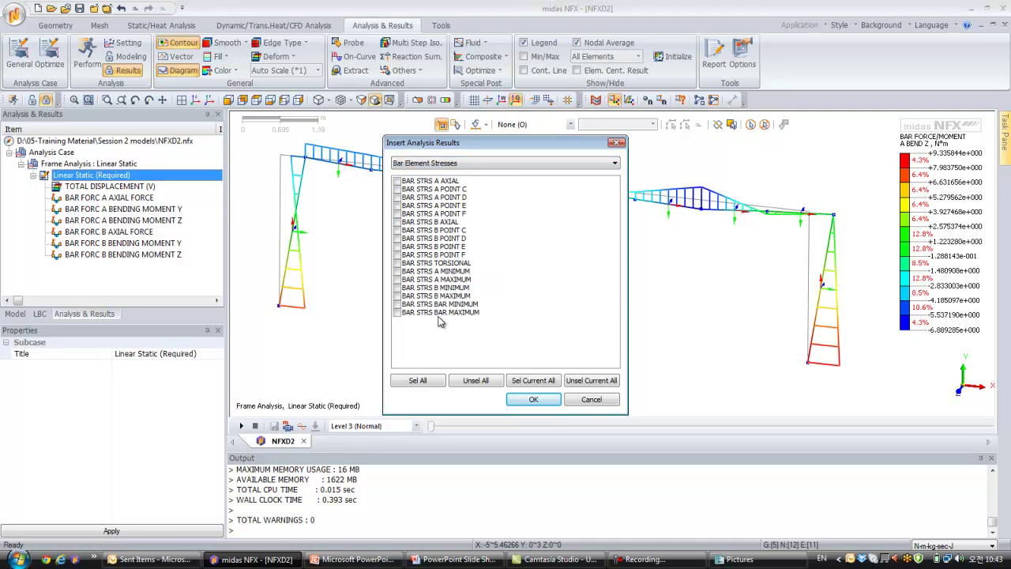
{"action": "left_click", "coordinate": [398, 280]}
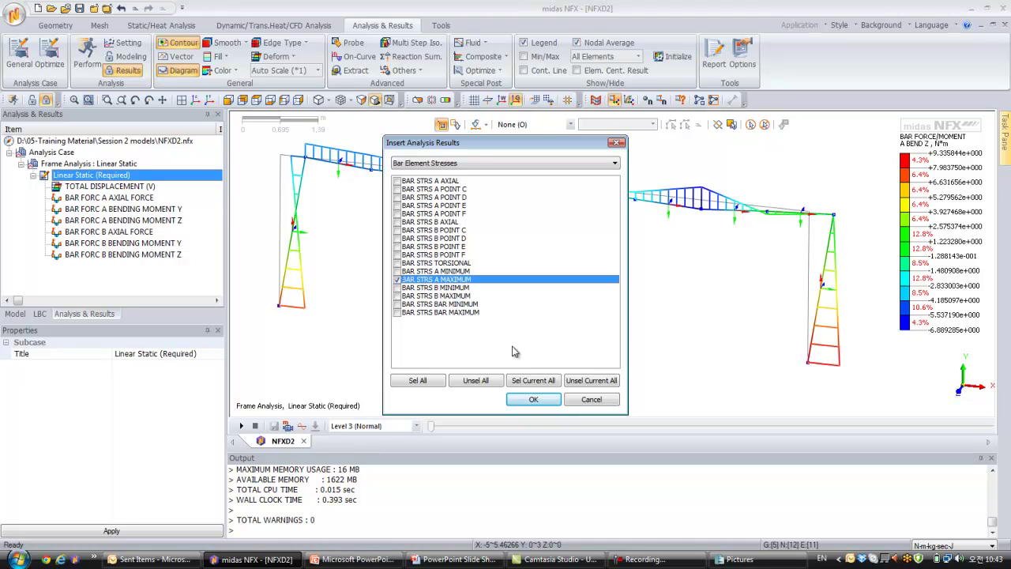
{"action": "left_click", "coordinate": [533, 399]}
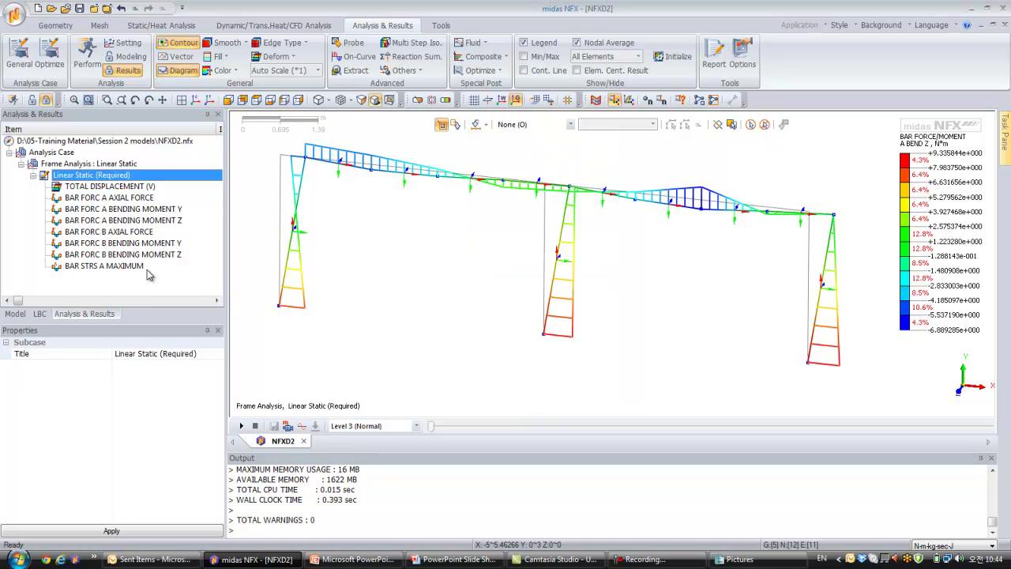
{"action": "double_click", "coordinate": [146, 269]}
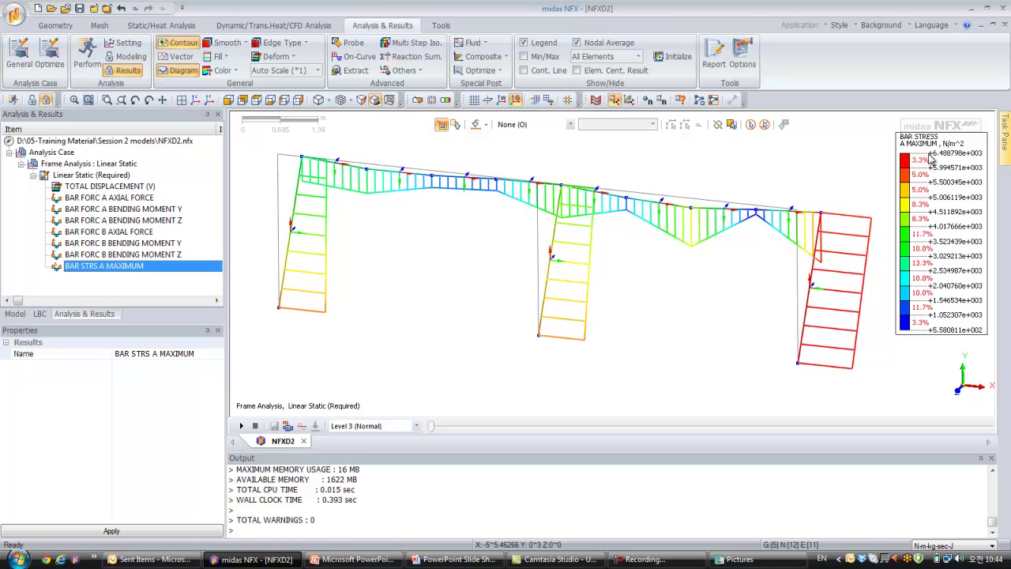
- View the maximum bar stress in N-mm-kg-sec-J units, then return the unit system to N-m-kg-sec-J
{"action": "left_click", "coordinate": [932, 546]}
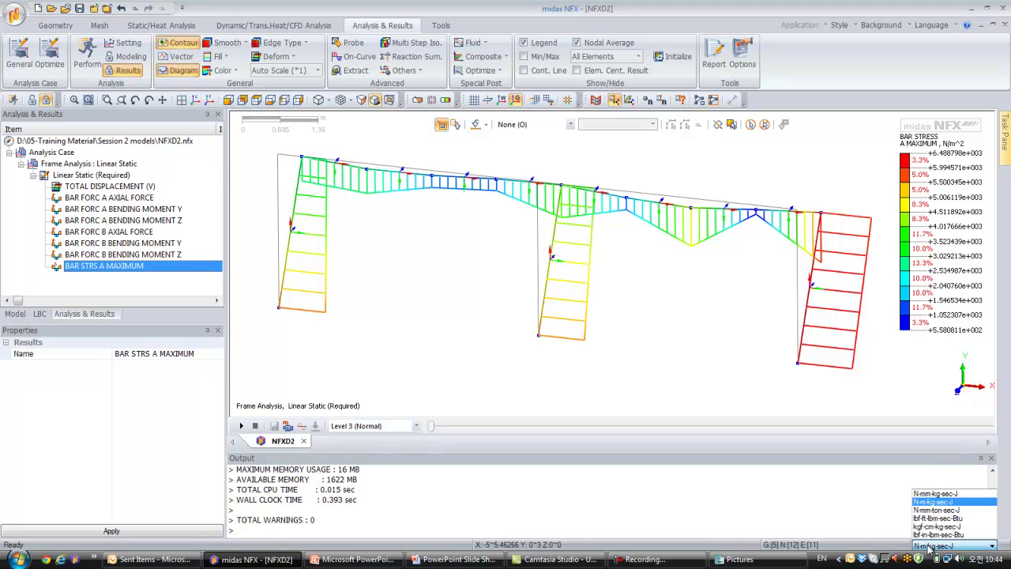
{"action": "left_click", "coordinate": [930, 502]}
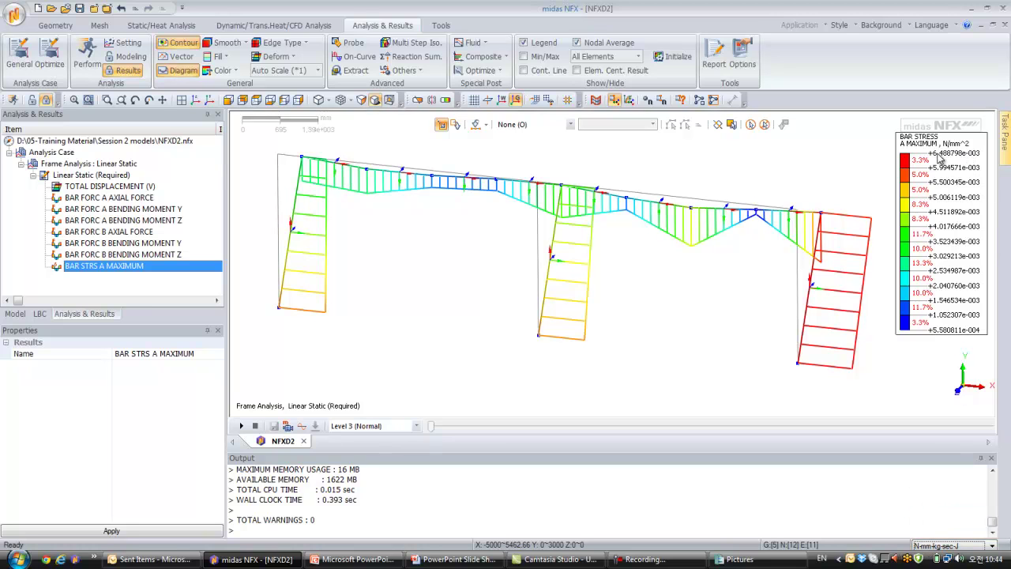
{"action": "left_click", "coordinate": [950, 547]}
{"action": "left_click", "coordinate": [932, 492]}
- Examine the maximum bar stress diagram in 3D, then play and stop its animation
{"action": "middle_click_drag", "start_coordinate": [522, 311], "coordinate": [518, 311]}
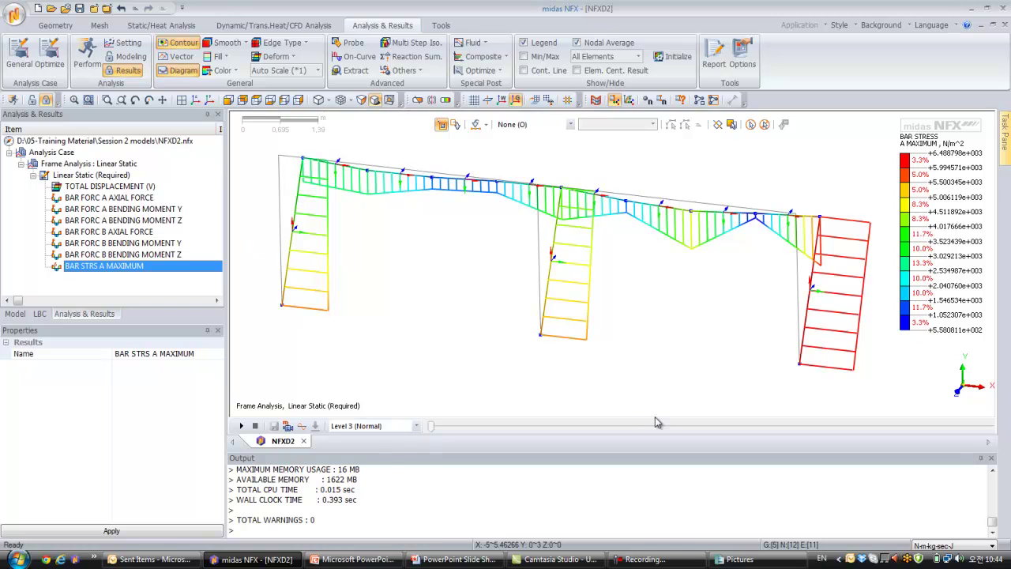
{"action": "middle_click_drag", "start_coordinate": [682, 284], "coordinate": [670, 289]}
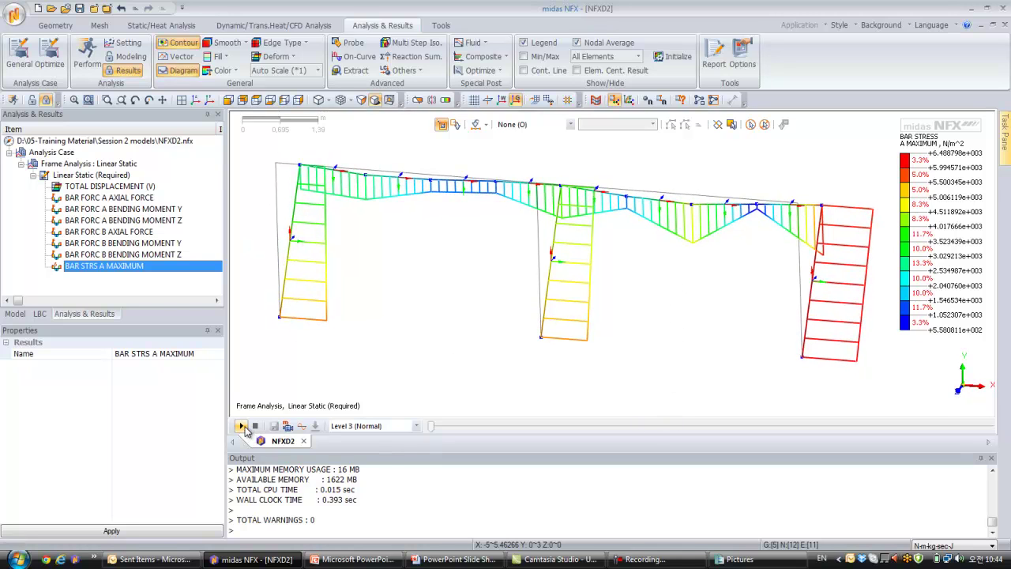
{"action": "left_click", "coordinate": [242, 426]}
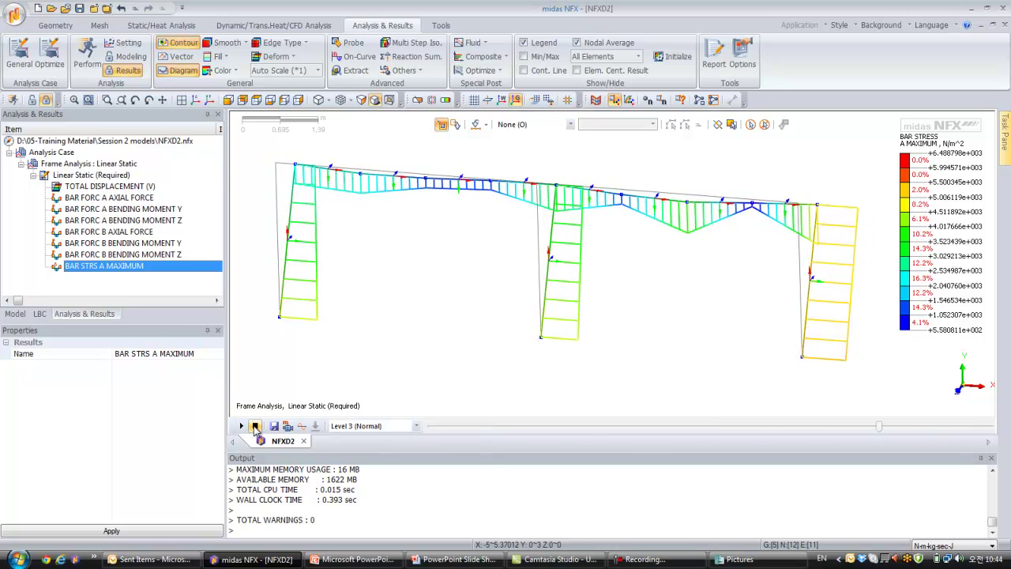
{"action": "left_click", "coordinate": [254, 426]}
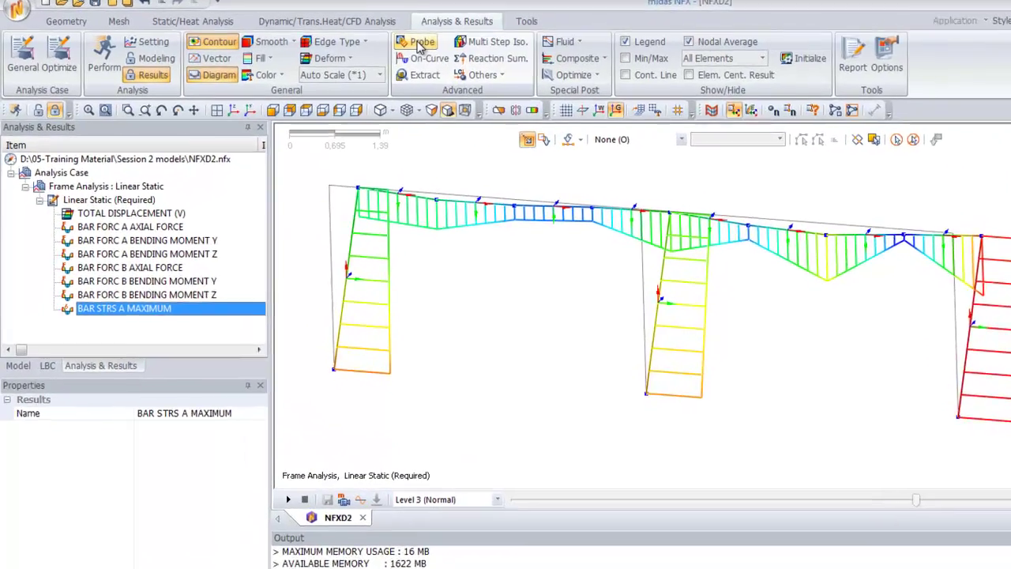
- Probe the maximum bar stress at the base nodes of the three columns
{"action": "left_click", "coordinate": [418, 45]}
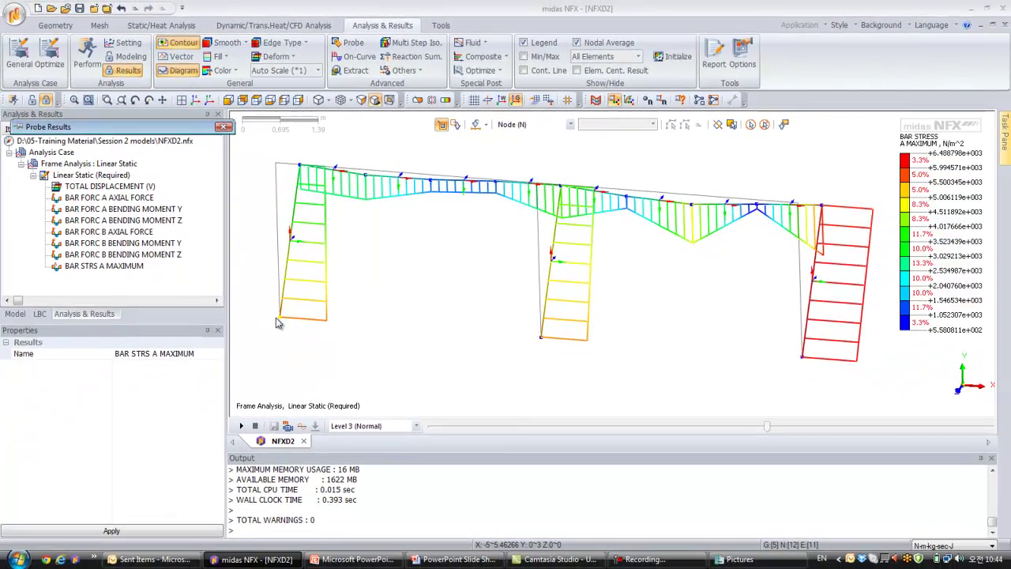
{"action": "left_click", "coordinate": [294, 332]}
{"action": "left_click", "coordinate": [543, 343]}
{"action": "left_click", "coordinate": [804, 359]}
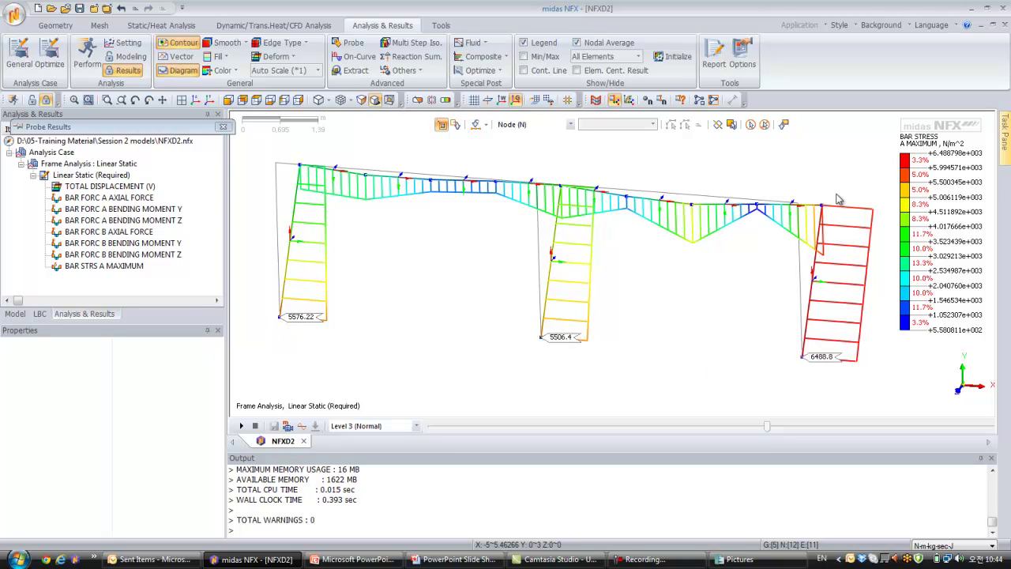
- Probe the maximum bar stress at six beam nodes, from the far column's top back across the middle column into the first bay
{"action": "left_click", "coordinate": [824, 207]}
{"action": "left_click", "coordinate": [757, 208]}
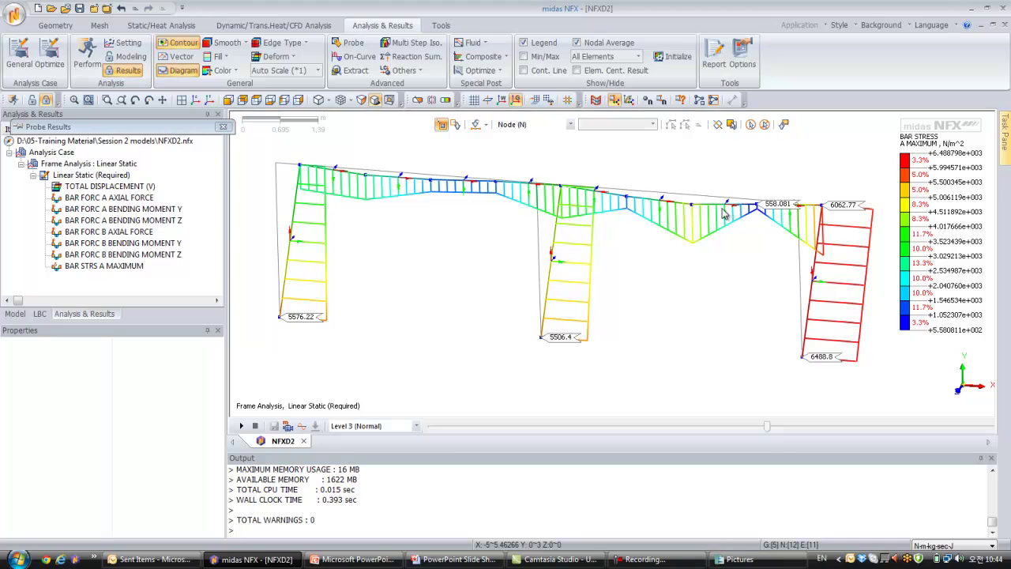
{"action": "left_click", "coordinate": [695, 207]}
{"action": "left_click", "coordinate": [628, 201]}
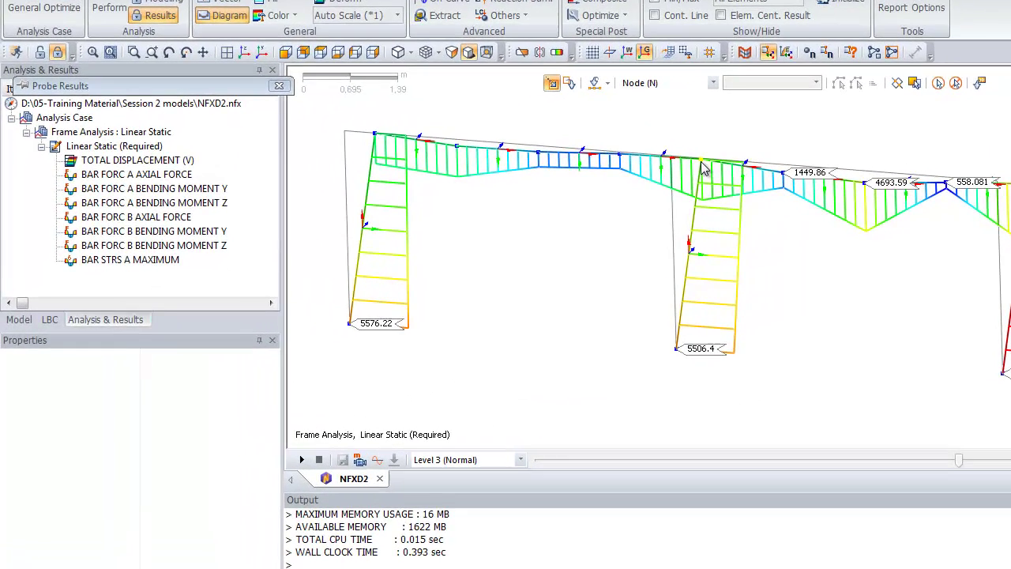
{"action": "left_click", "coordinate": [559, 186]}
{"action": "left_click", "coordinate": [621, 162]}
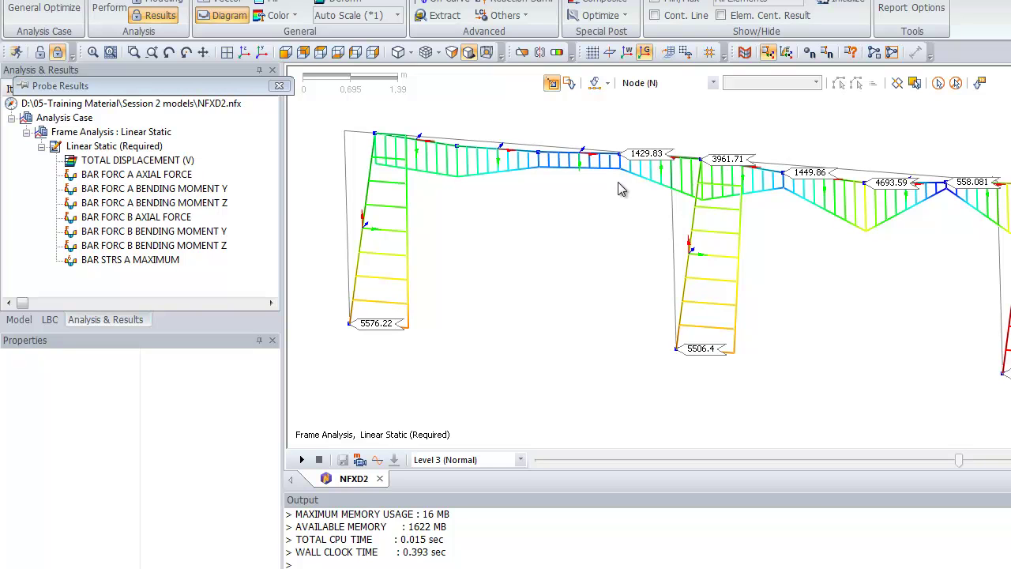
{"action": "middle_click_drag", "start_coordinate": [589, 279], "coordinate": [579, 269]}
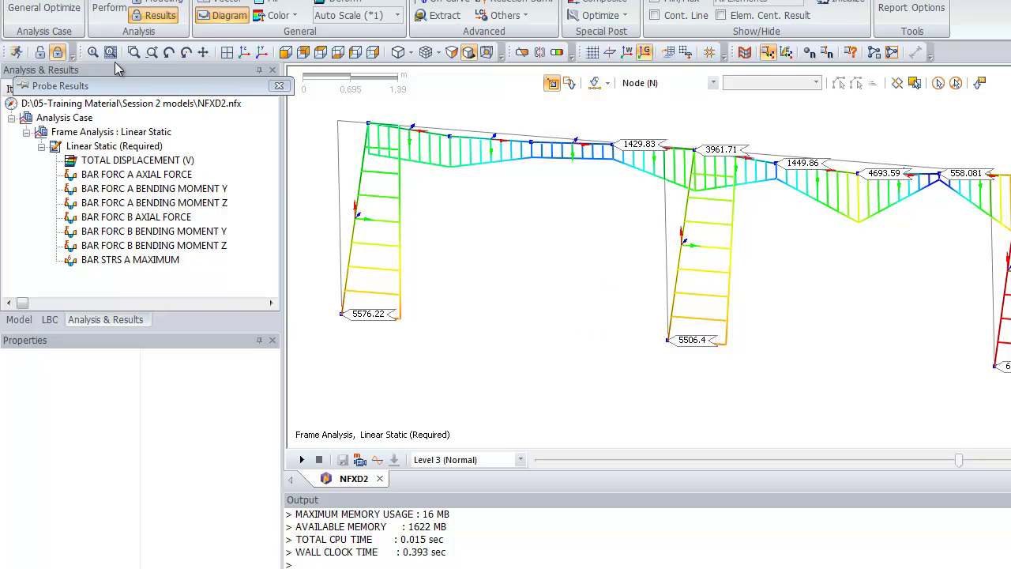
- Leave the result probing and switch from results back to modeling mode, showing the undeformed frame
{"action": "left_click", "coordinate": [50, 51]}
{"action": "middle_click_drag", "start_coordinate": [768, 242], "coordinate": [794, 261]}
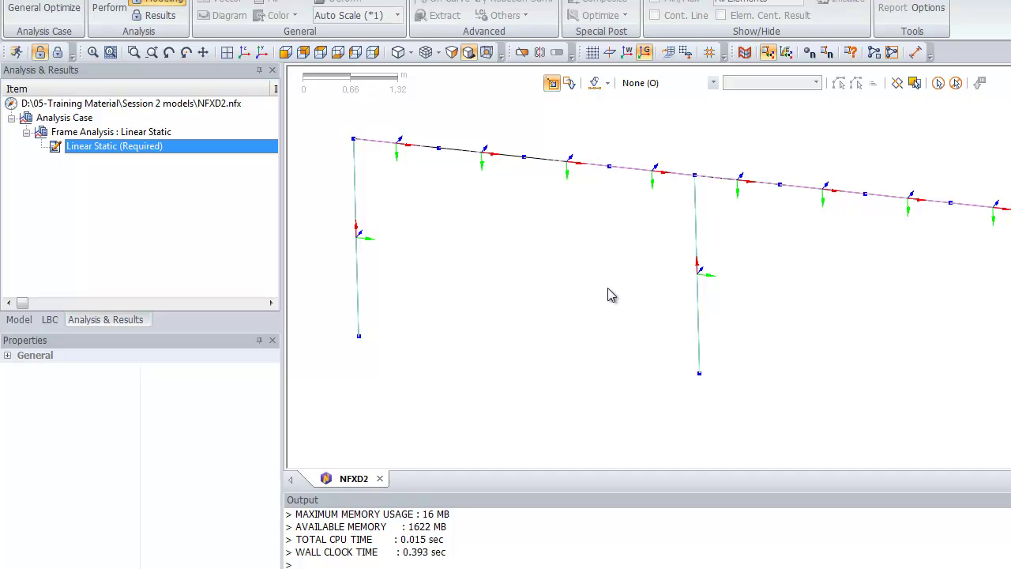